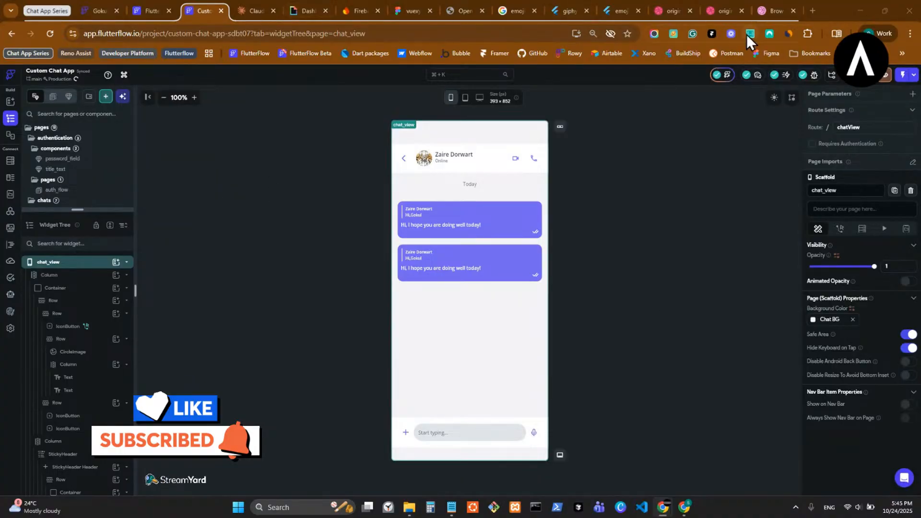
- Snap the FlutterFlow browser left, put the Dribbble chat-app images in a right window, and return to FlutterFlow
{"action": "left_click_drag", "start_coordinate": [832, 7], "coordinate": [370, 53]}
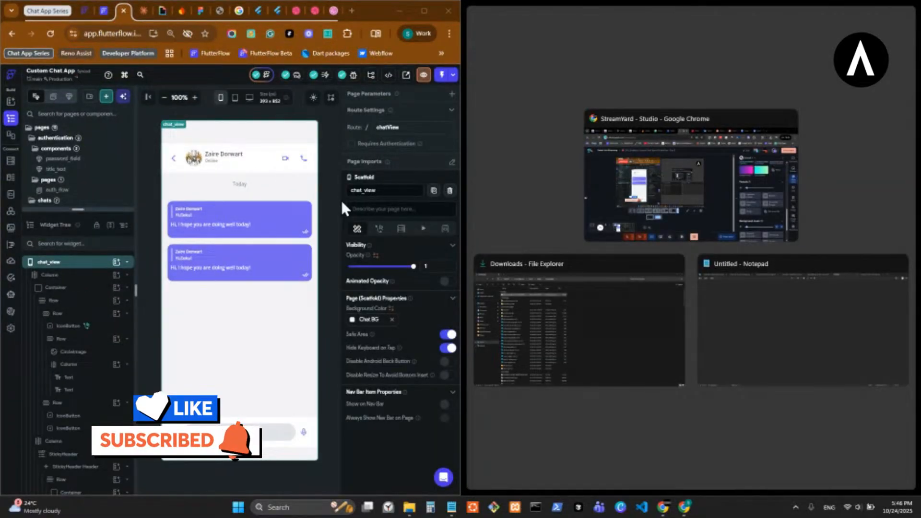
{"action": "left_click", "coordinate": [337, 194]}
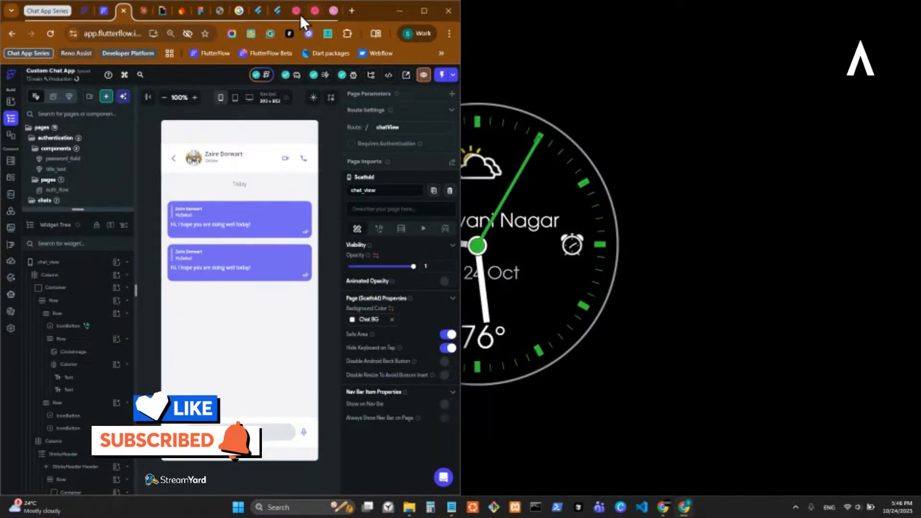
{"action": "left_click", "coordinate": [315, 11]}
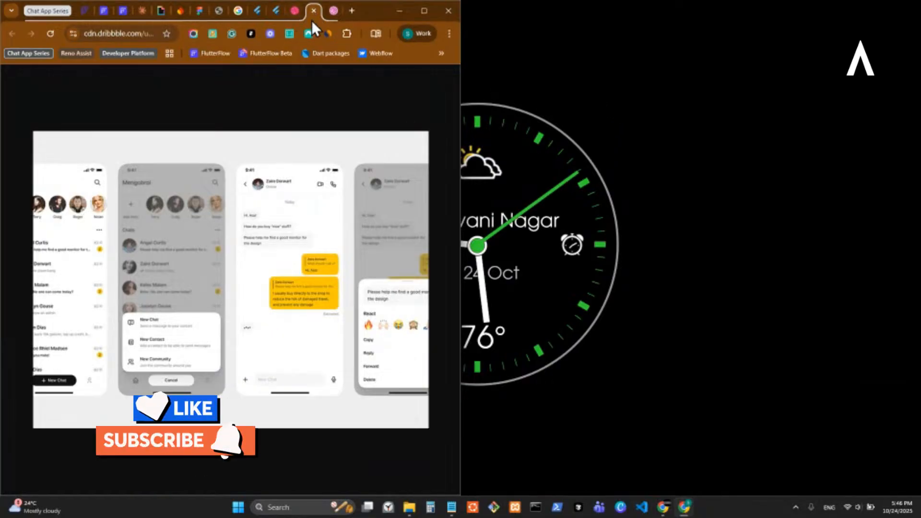
{"action": "left_click_drag", "start_coordinate": [312, 21], "coordinate": [395, 46]}
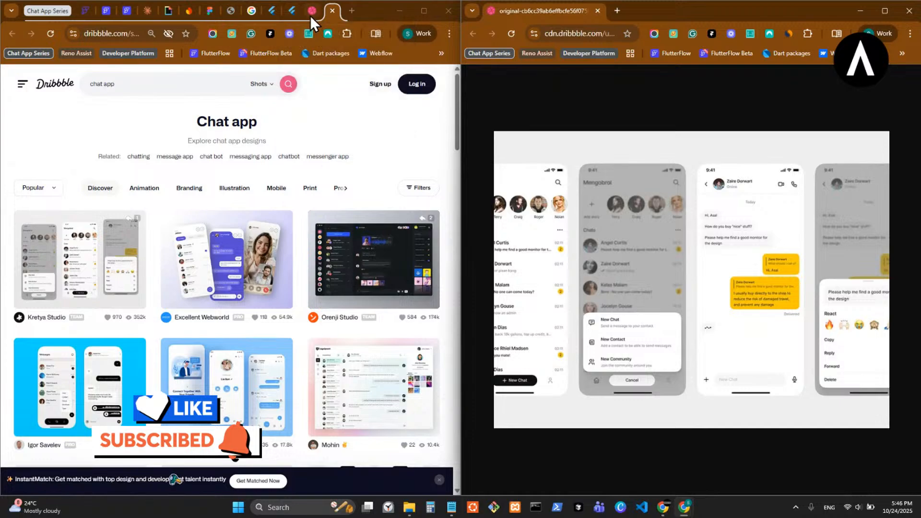
{"action": "left_click_drag", "start_coordinate": [310, 15], "coordinate": [606, 2]}
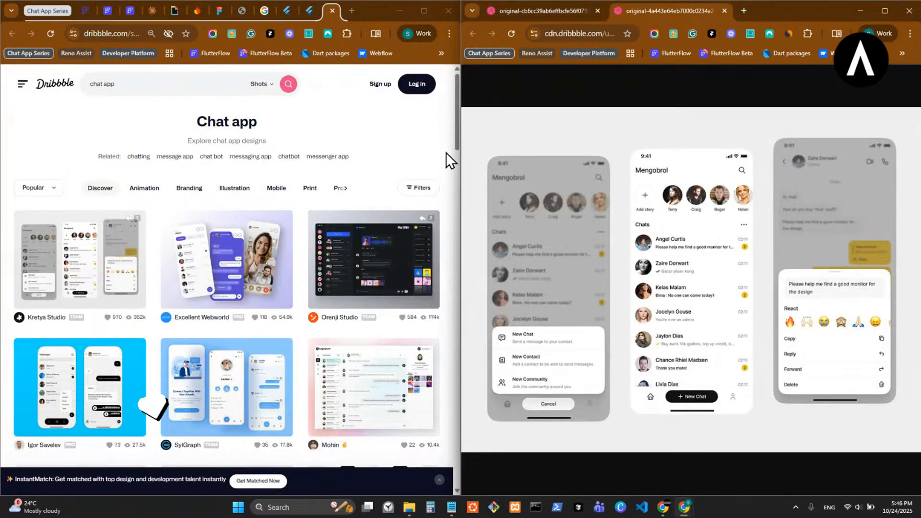
{"action": "left_click_drag", "start_coordinate": [462, 162], "coordinate": [520, 163]}
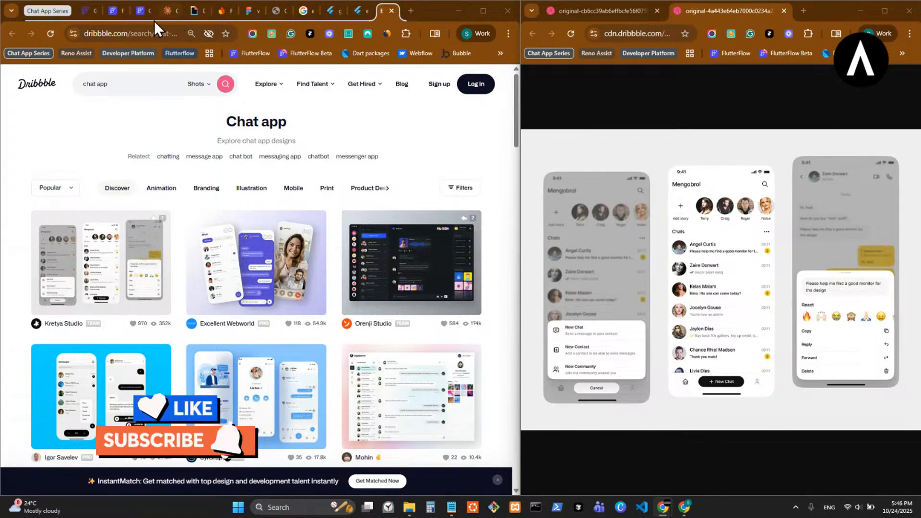
{"action": "left_click", "coordinate": [140, 11]}
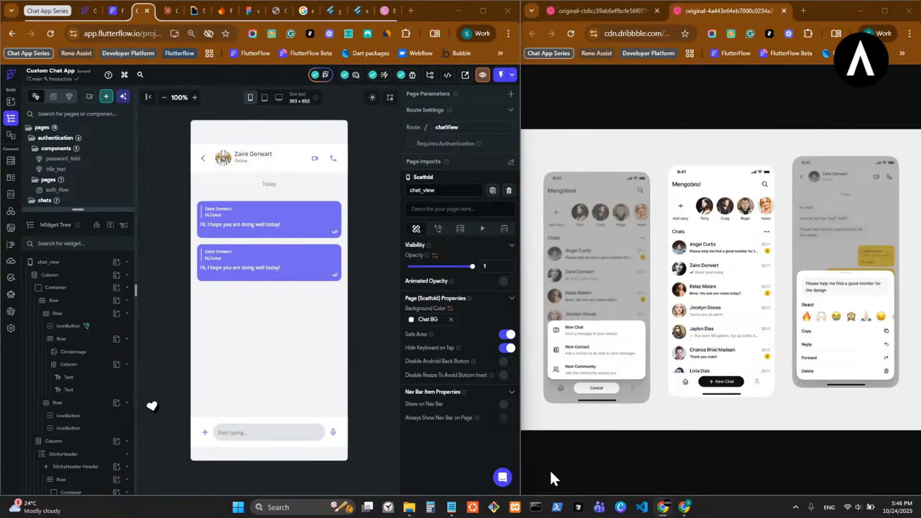
- In VS Code, close the contractors CSV and open the recent custom-chat-app-sdbt07 folder
{"action": "left_click", "coordinate": [642, 510]}
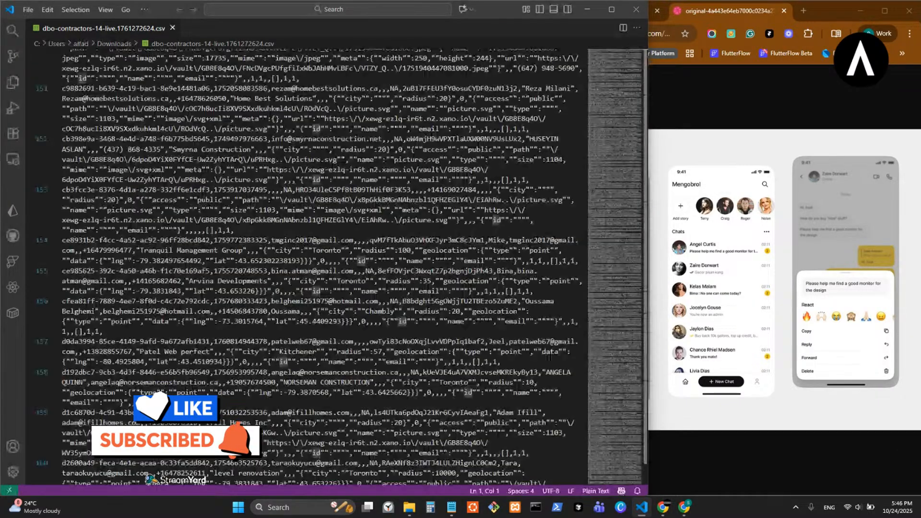
{"action": "left_click", "coordinate": [173, 28]}
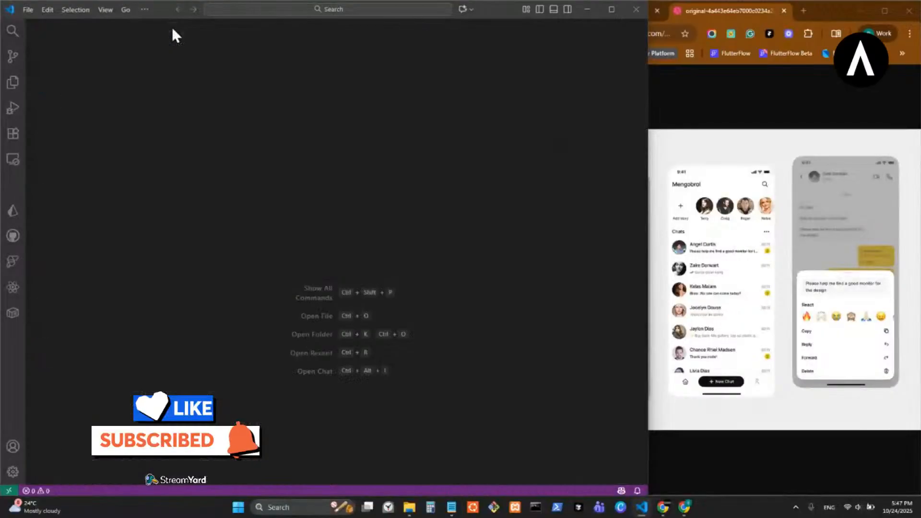
{"action": "left_click", "coordinate": [22, 10]}
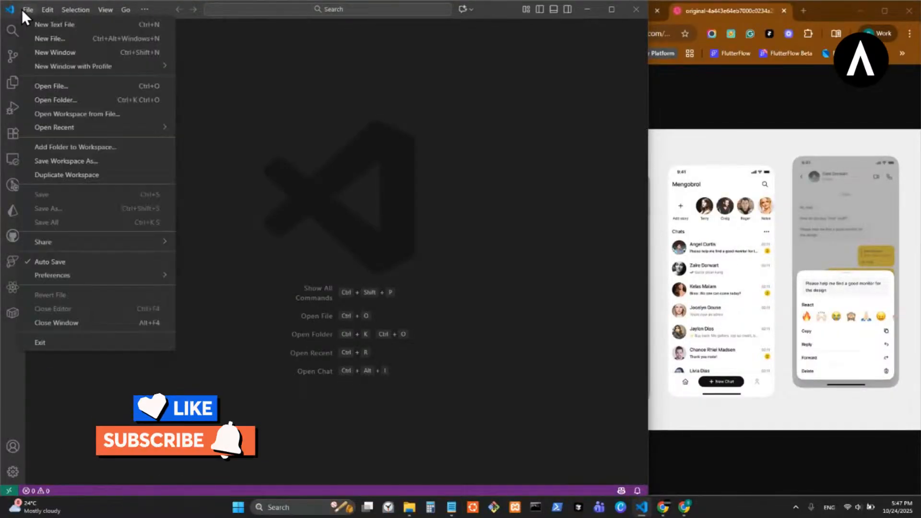
{"action": "mouse_move", "coordinate": [66, 137]}
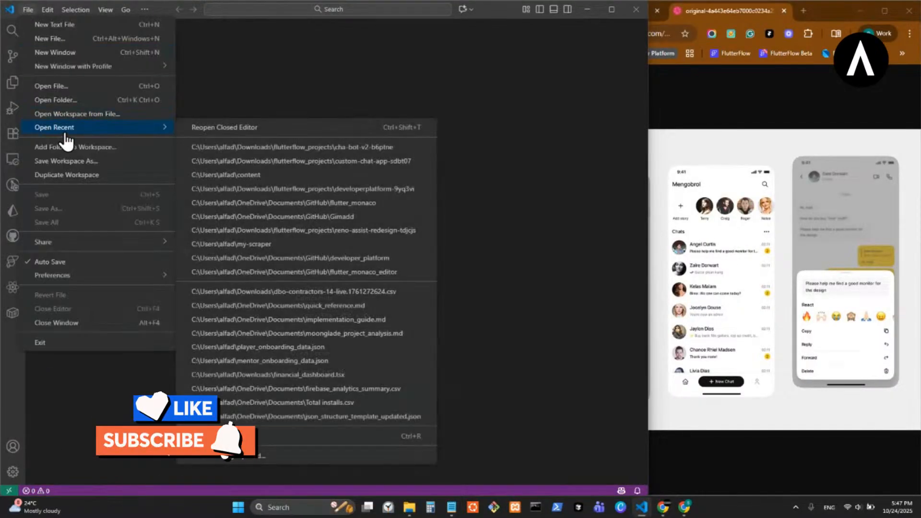
{"action": "left_click", "coordinate": [272, 160]}
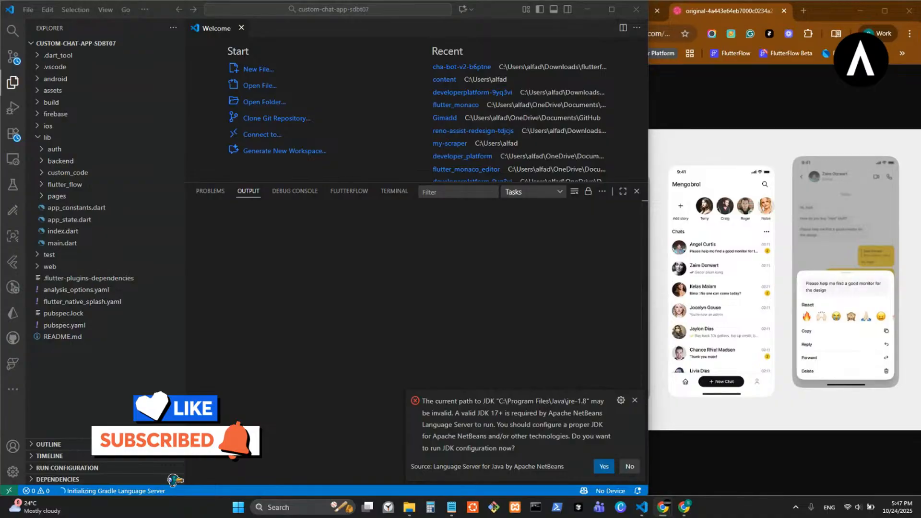
- Show the terminal, collapse both GitLens views, and run flutter clean
{"action": "left_click", "coordinate": [635, 401]}
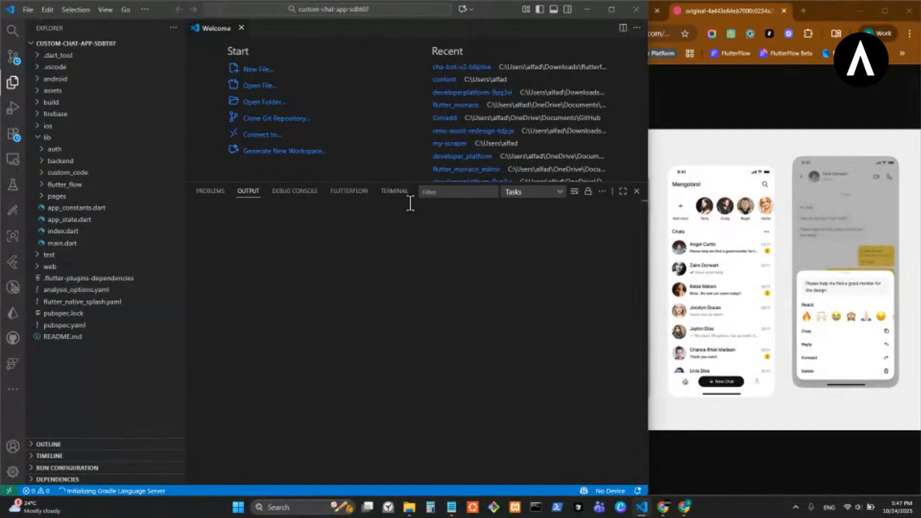
{"action": "left_click", "coordinate": [395, 192]}
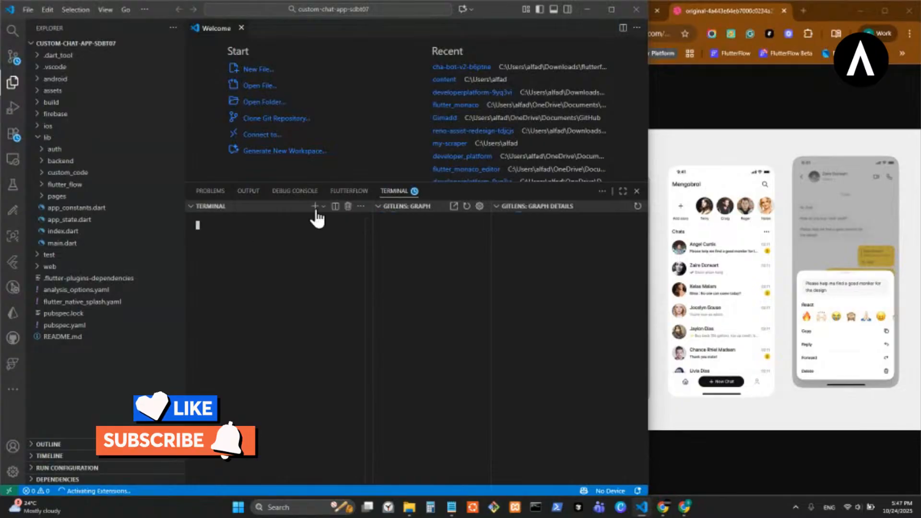
{"action": "left_click", "coordinate": [377, 207]}
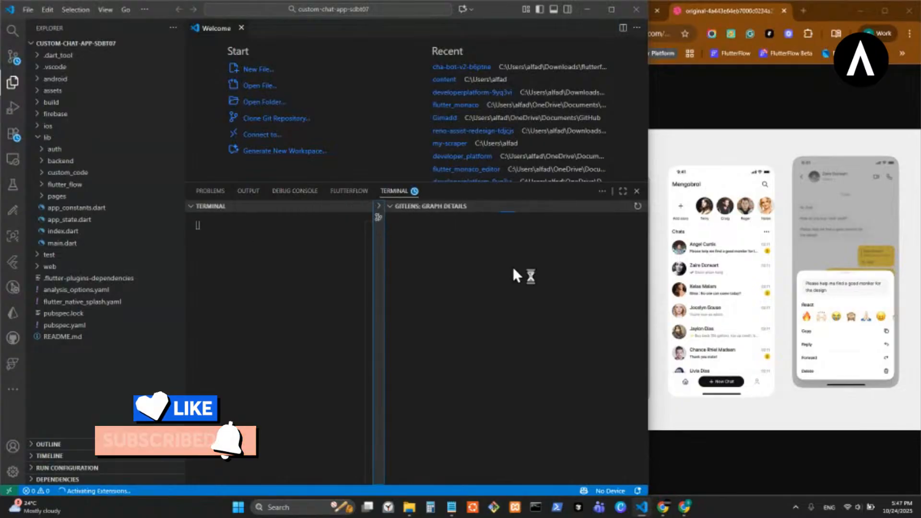
{"action": "left_click", "coordinate": [389, 207]}
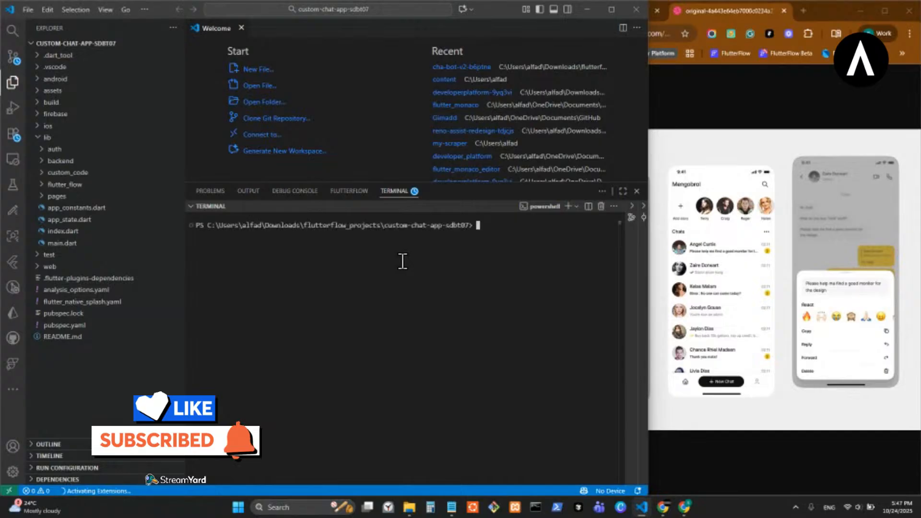
{"action": "type", "text": "flu"}
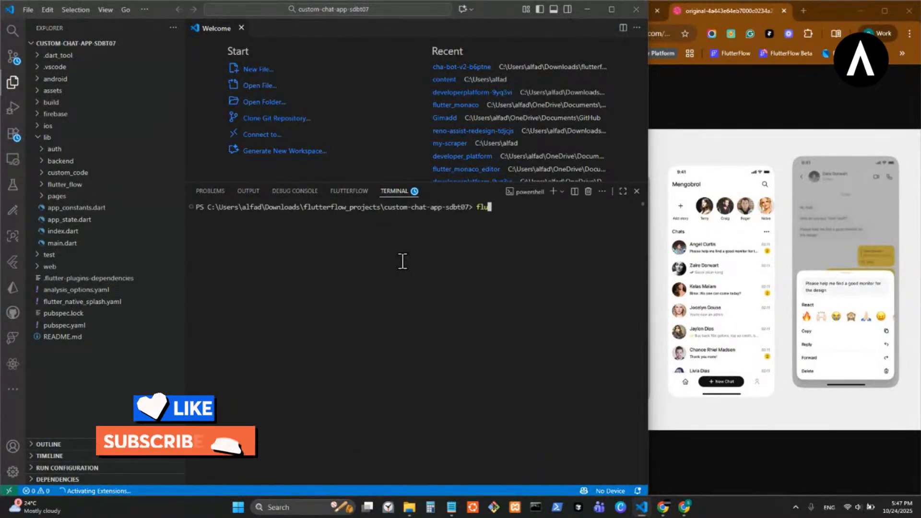
{"action": "type", "text": "tter clean"}
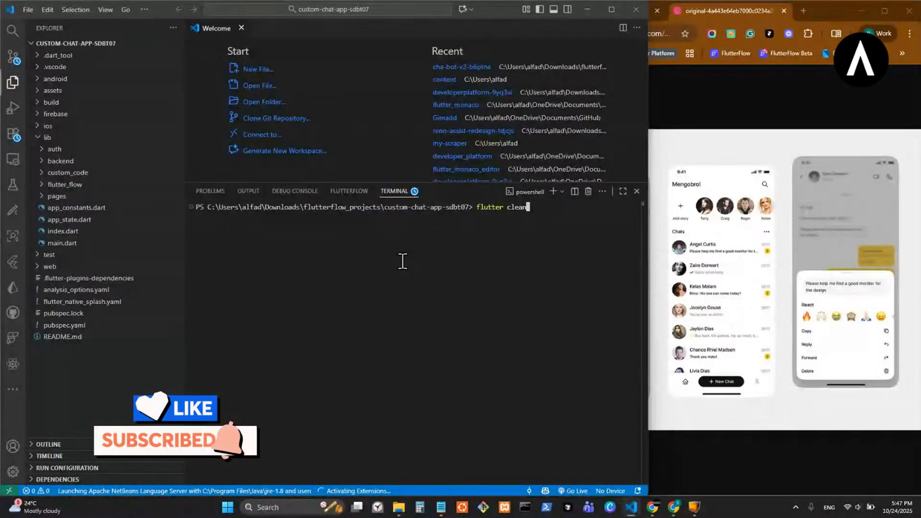
{"action": "key", "text": "Return"}
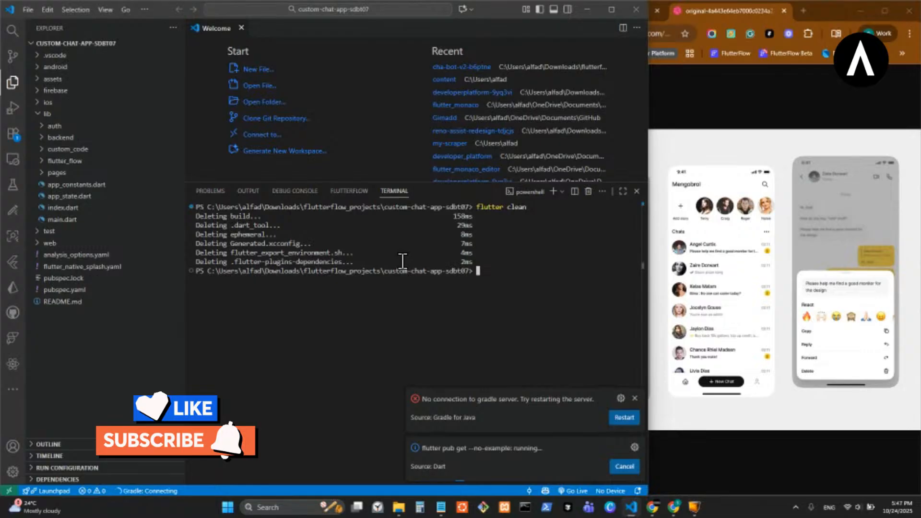
- Run flutter run, accept the default Java installation, then return to the FlutterFlow browser
{"action": "type", "text": "flutte"}
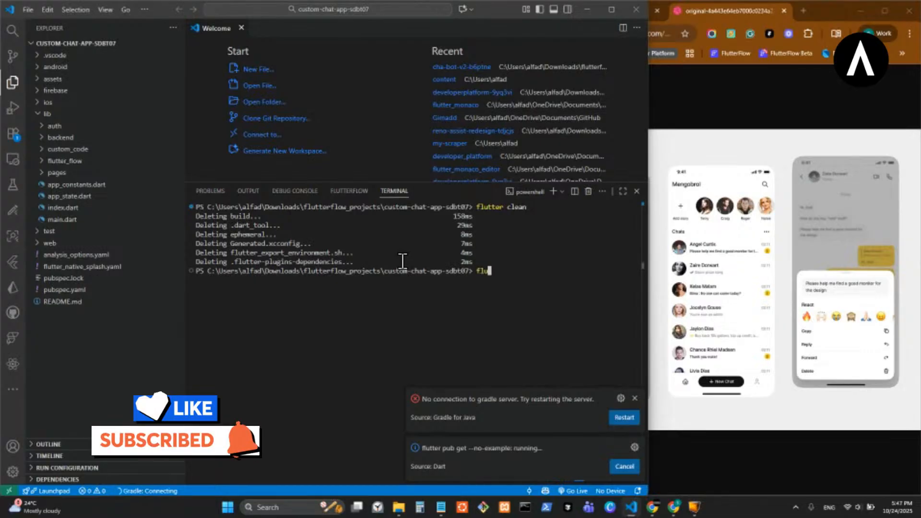
{"action": "type", "text": "r run"}
{"action": "key", "text": "Return"}
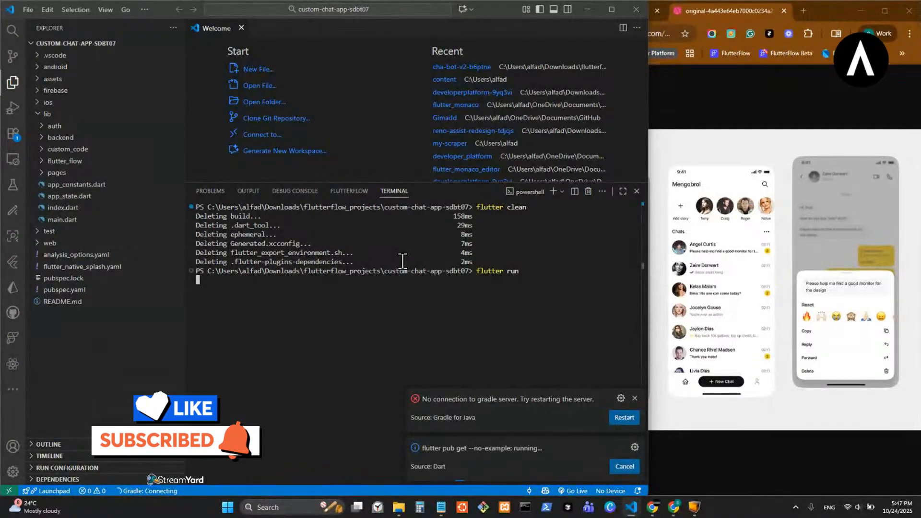
{"action": "left_click", "coordinate": [635, 398]}
{"action": "left_click", "coordinate": [393, 192]}
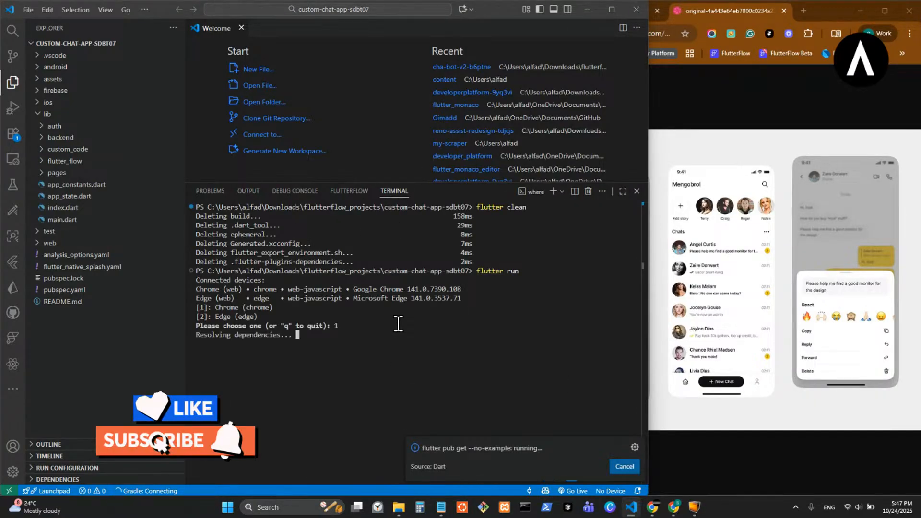
{"action": "left_click", "coordinate": [706, 457]}
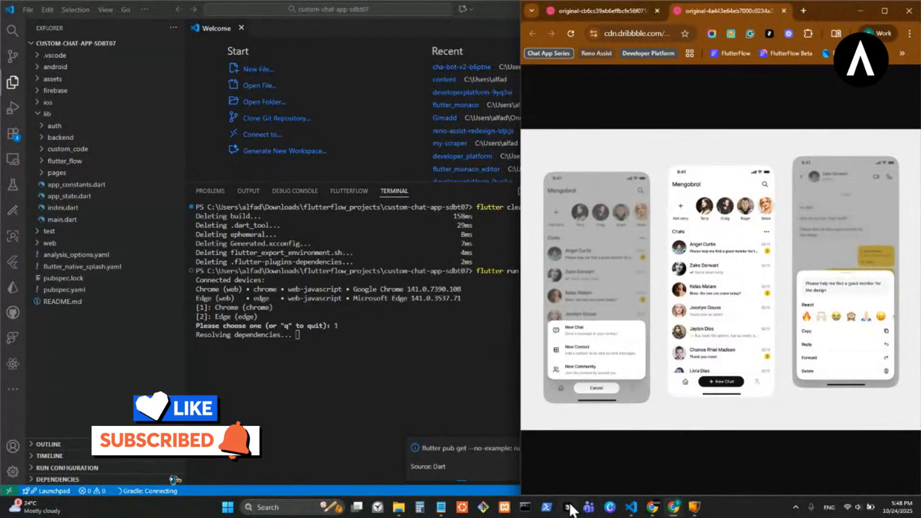
{"action": "mouse_move", "coordinate": [652, 507]}
{"action": "mouse_move", "coordinate": [588, 463]}
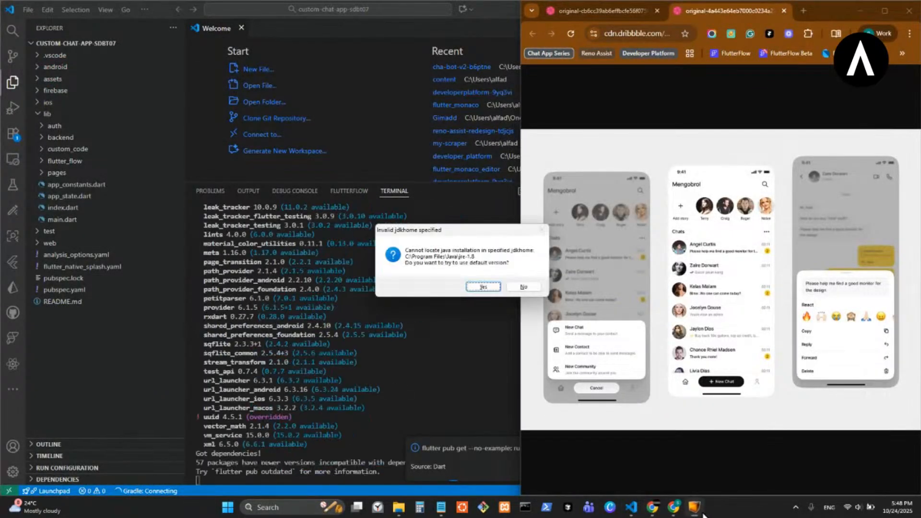
{"action": "left_click", "coordinate": [485, 286]}
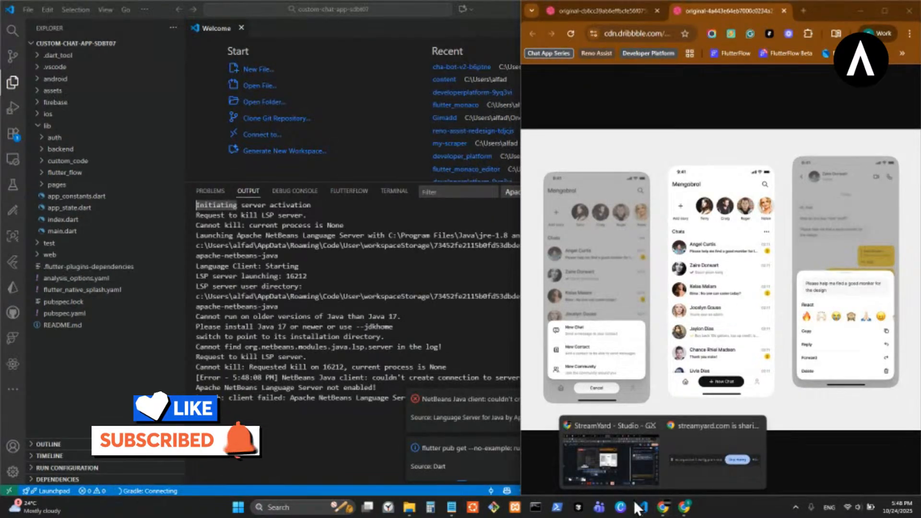
{"action": "mouse_move", "coordinate": [650, 513]}
{"action": "left_click", "coordinate": [394, 191]}
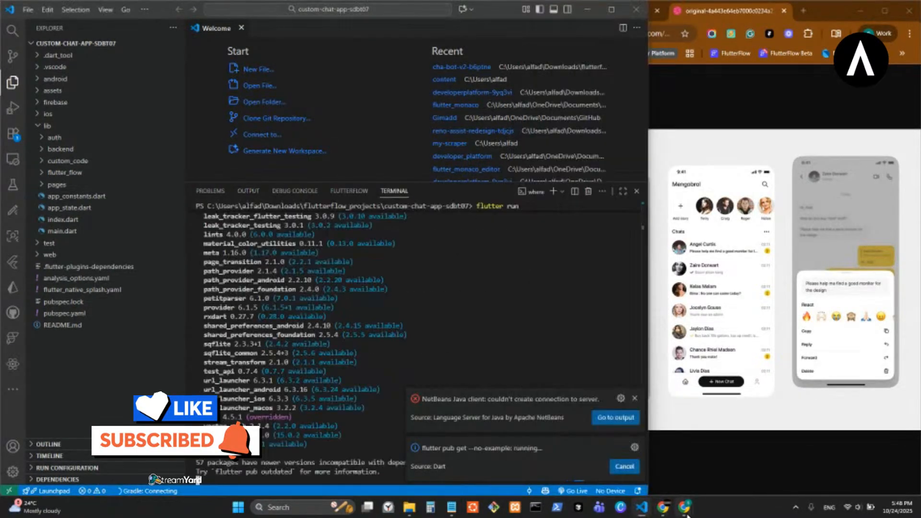
{"action": "left_click", "coordinate": [710, 458]}
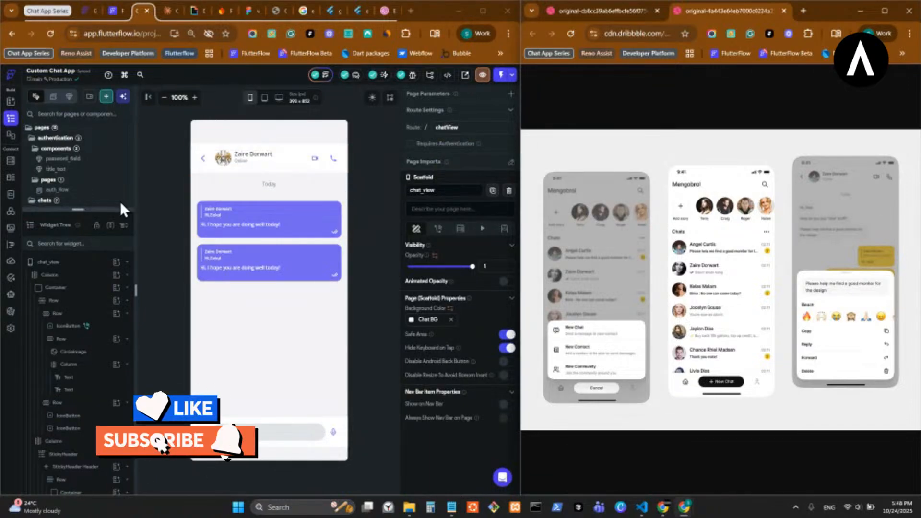
- Enlarge the page list, reopen chat_view, and cycle browser tabs back to the FlutterFlow editor
{"action": "left_click_drag", "start_coordinate": [84, 209], "coordinate": [86, 418]}
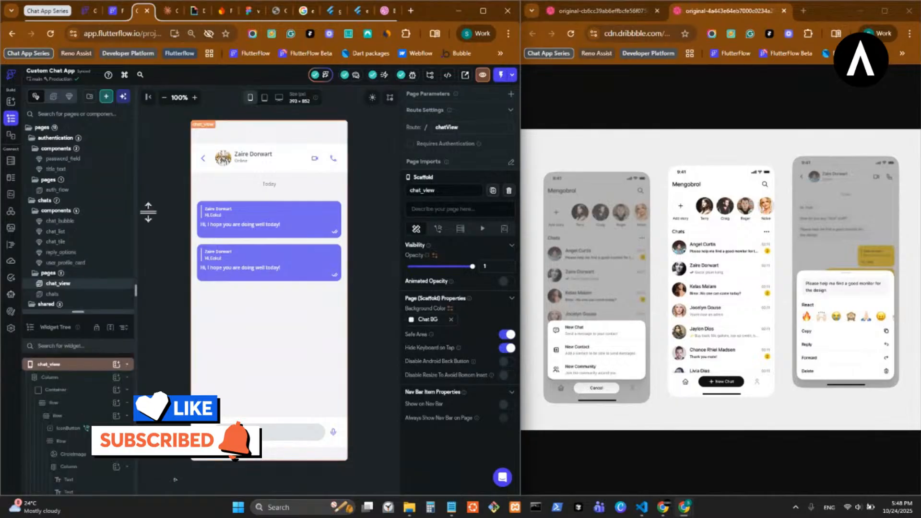
{"action": "left_click", "coordinate": [87, 296]}
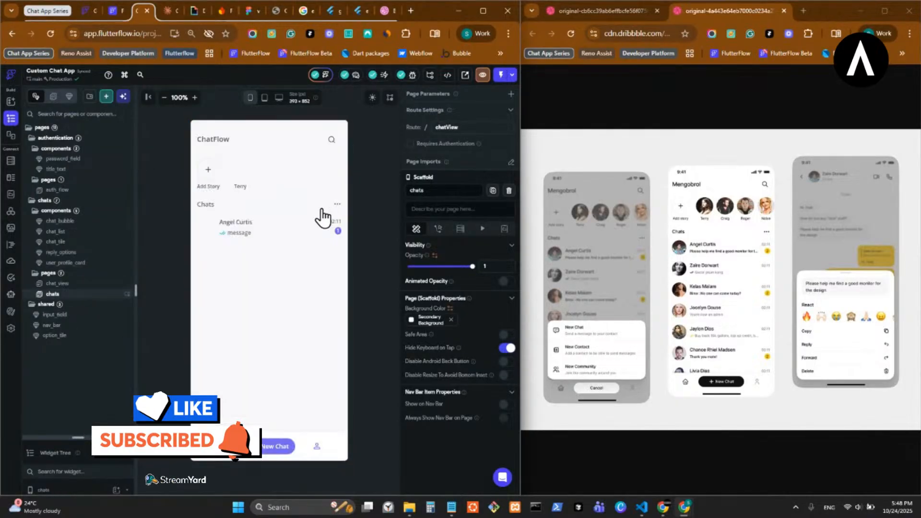
{"action": "left_click", "coordinate": [96, 284]}
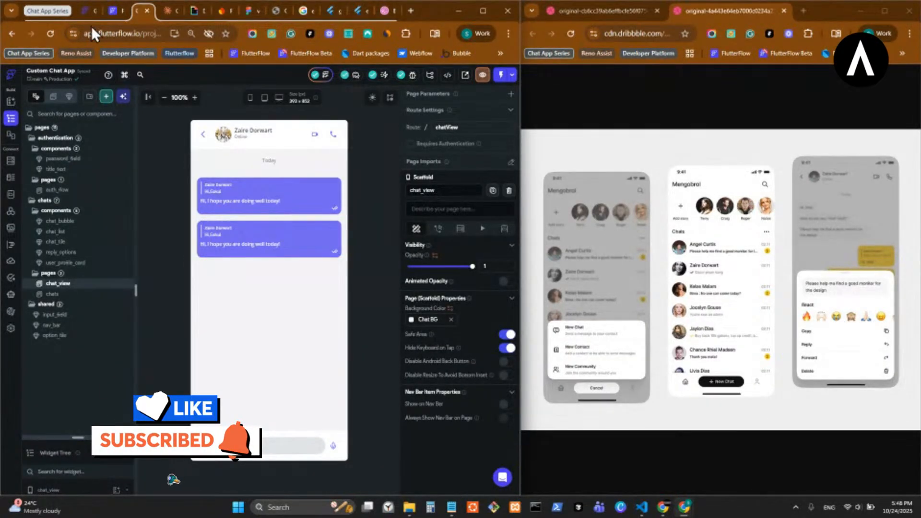
{"action": "left_click", "coordinate": [198, 18]}
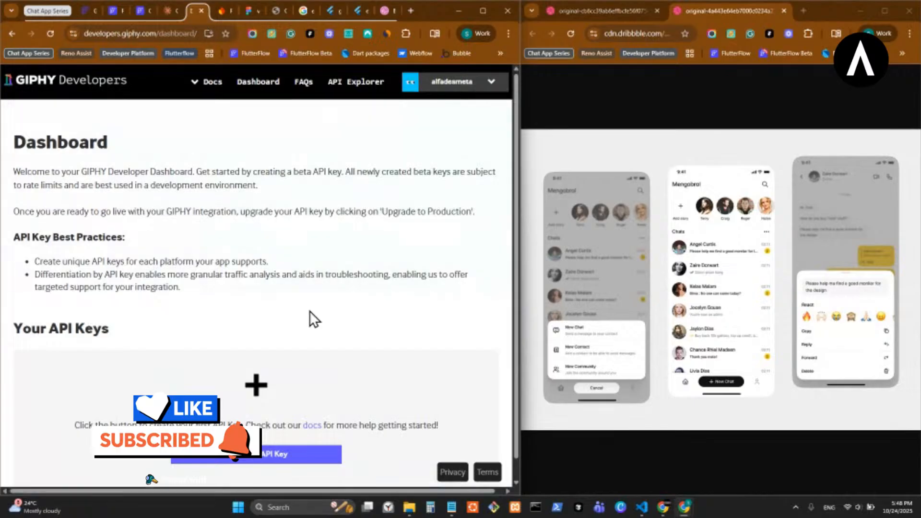
{"action": "left_click", "coordinate": [165, 12]}
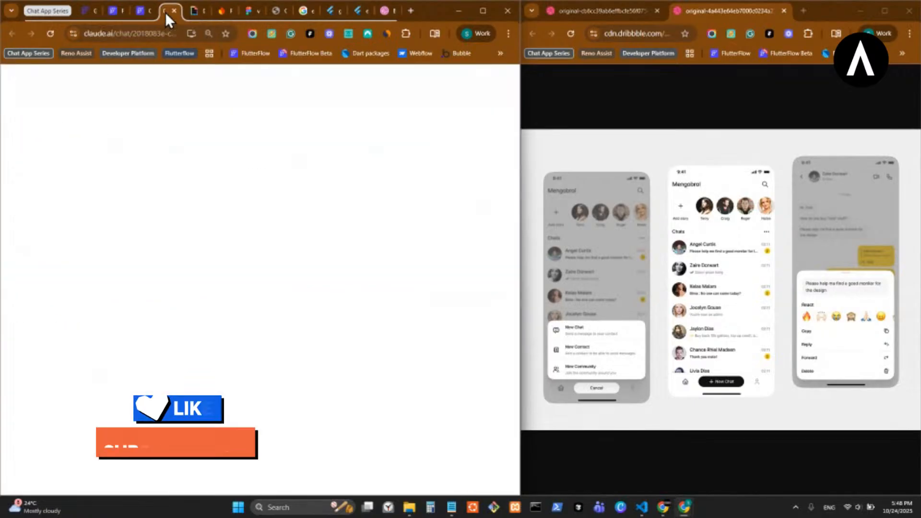
{"action": "left_click", "coordinate": [135, 10]}
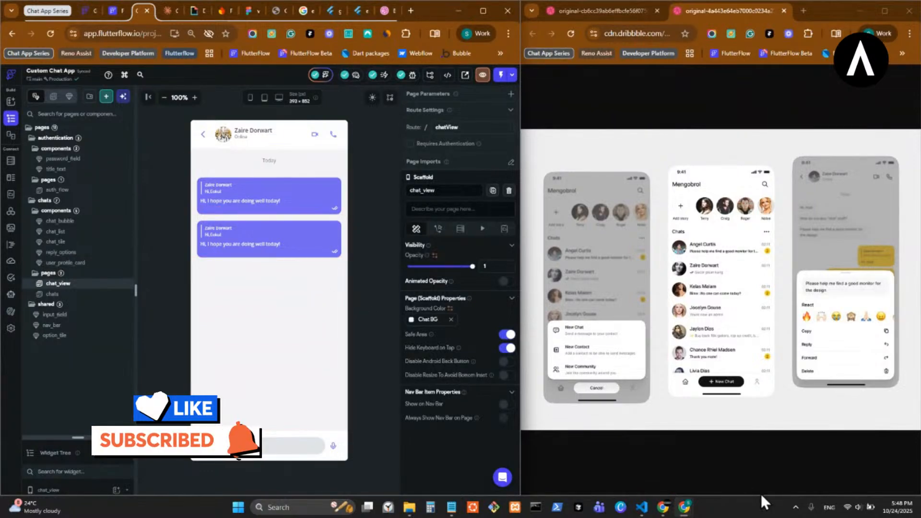
- Briefly raise VS Code from the taskbar and minimize it again
{"action": "mouse_move", "coordinate": [664, 510]}
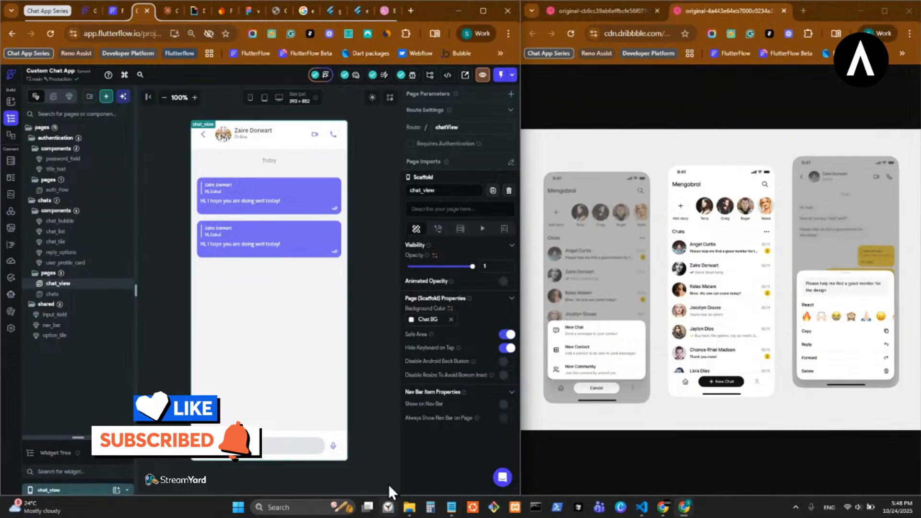
{"action": "left_click", "coordinate": [643, 510]}
{"action": "left_click", "coordinate": [643, 510]}
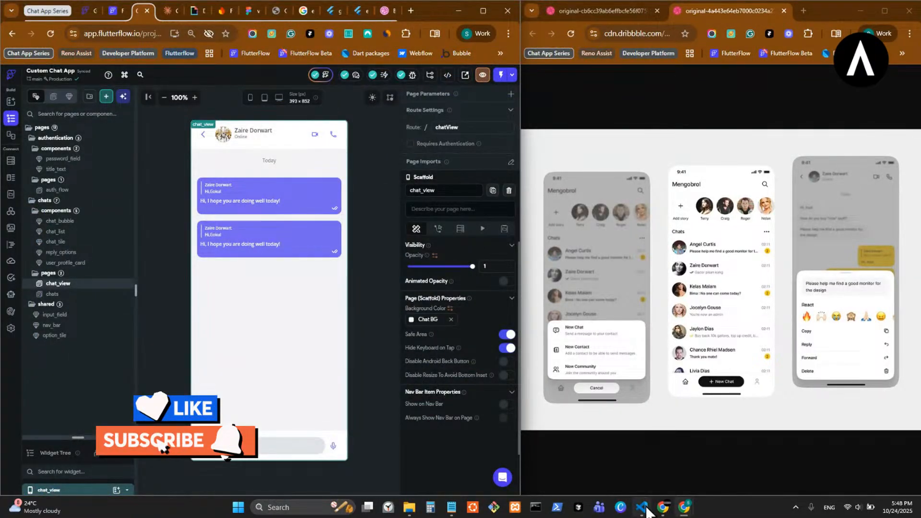
{"action": "left_click", "coordinate": [643, 509]}
{"action": "left_click", "coordinate": [642, 509]}
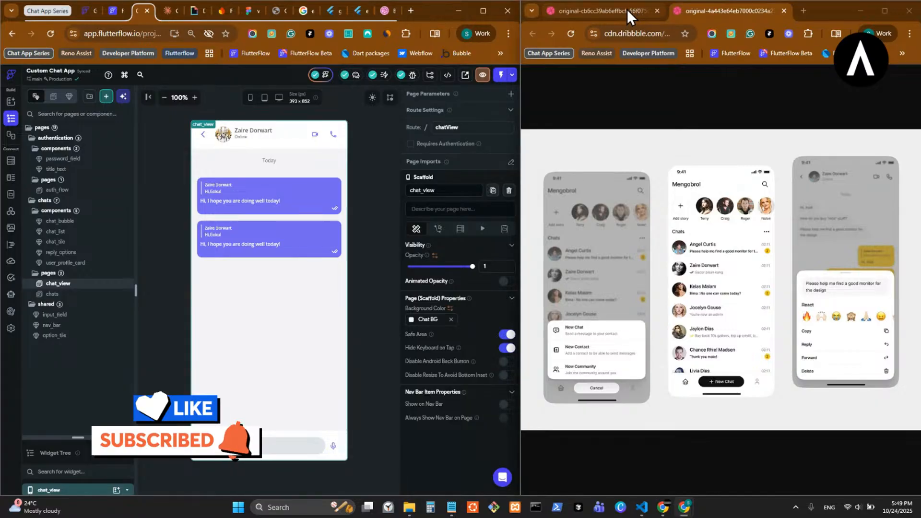
- Merge the Dribbble design tabs into the main browser window and maximize it
{"action": "left_click_drag", "start_coordinate": [627, 9], "coordinate": [375, 14]}
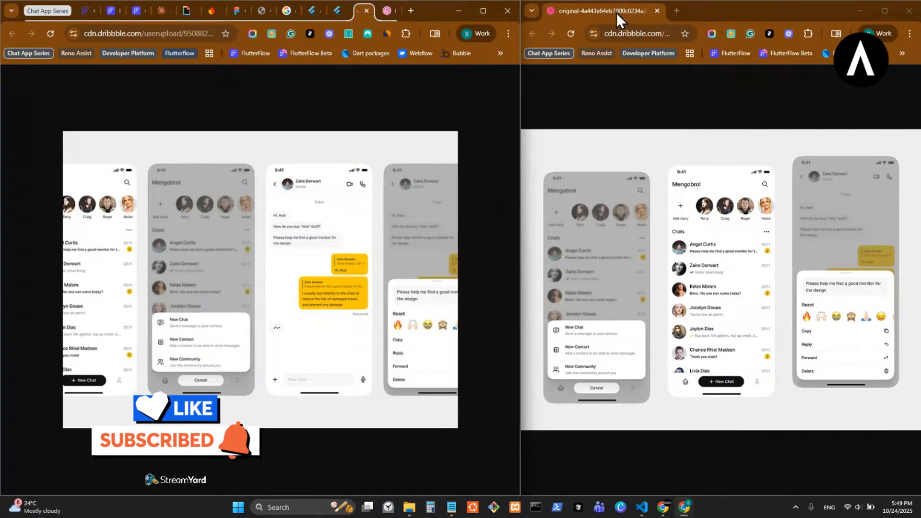
{"action": "left_click_drag", "start_coordinate": [617, 13], "coordinate": [403, 14]}
{"action": "double_click", "coordinate": [485, 13]}
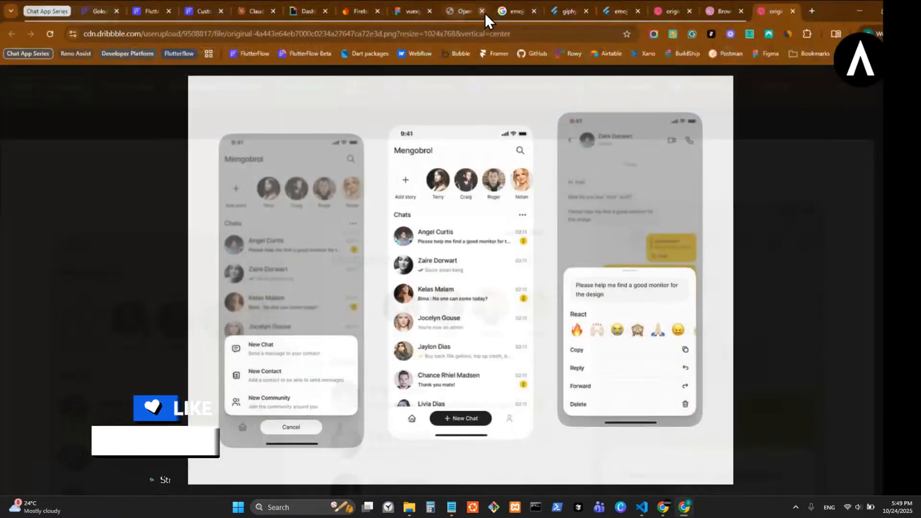
{"action": "left_click_drag", "start_coordinate": [751, 13], "coordinate": [734, 17]}
- Preview chat_view at desktop 1440×900 and expand the Widget Tree to the top-level Column
{"action": "left_click", "coordinate": [208, 14]}
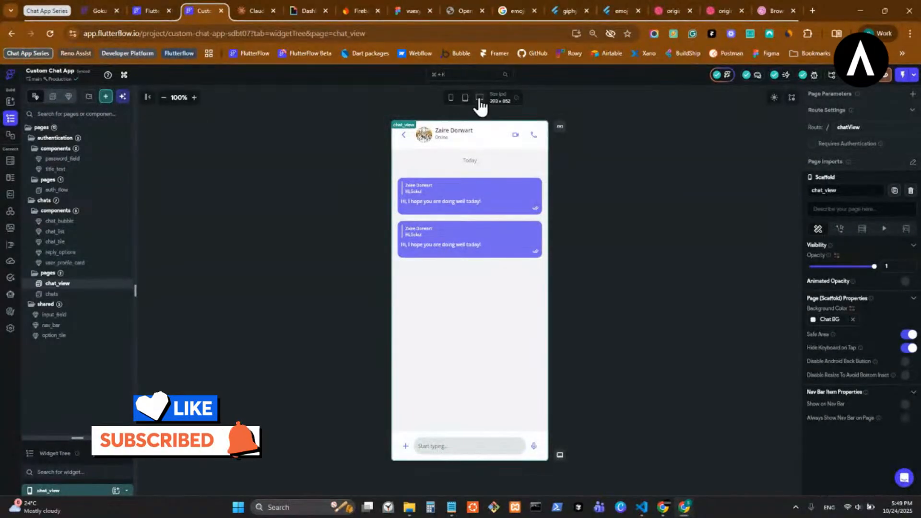
{"action": "left_click", "coordinate": [479, 99]}
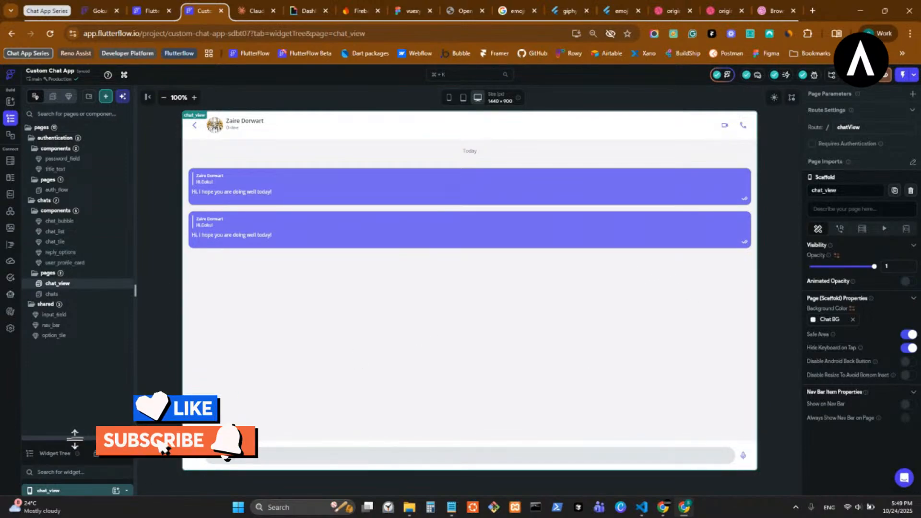
{"action": "left_click_drag", "start_coordinate": [74, 437], "coordinate": [78, 107]}
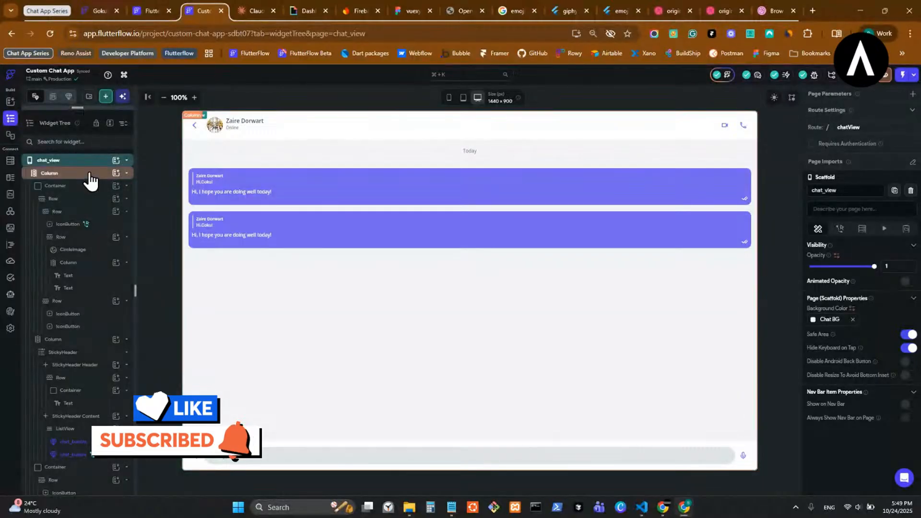
{"action": "left_click", "coordinate": [89, 178]}
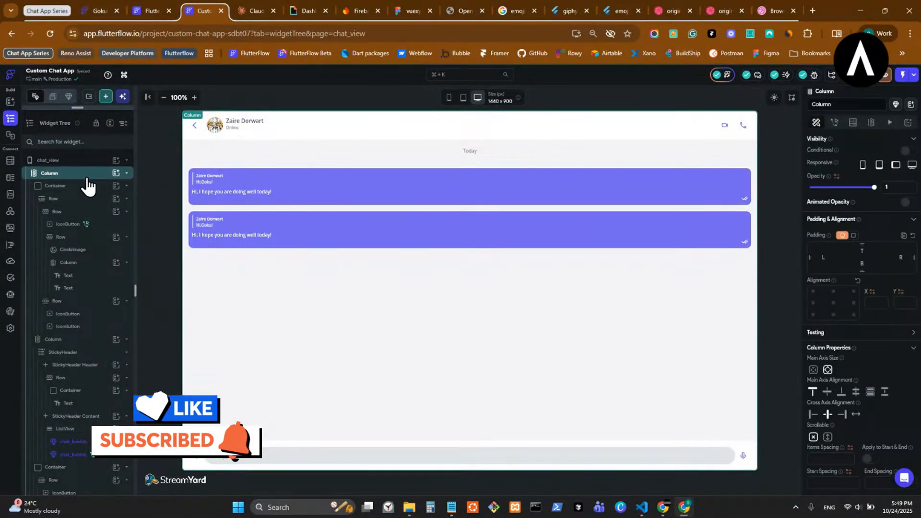
- Select and collapse the messages Column in the widget tree, then open its actions menu
{"action": "left_click", "coordinate": [373, 261]}
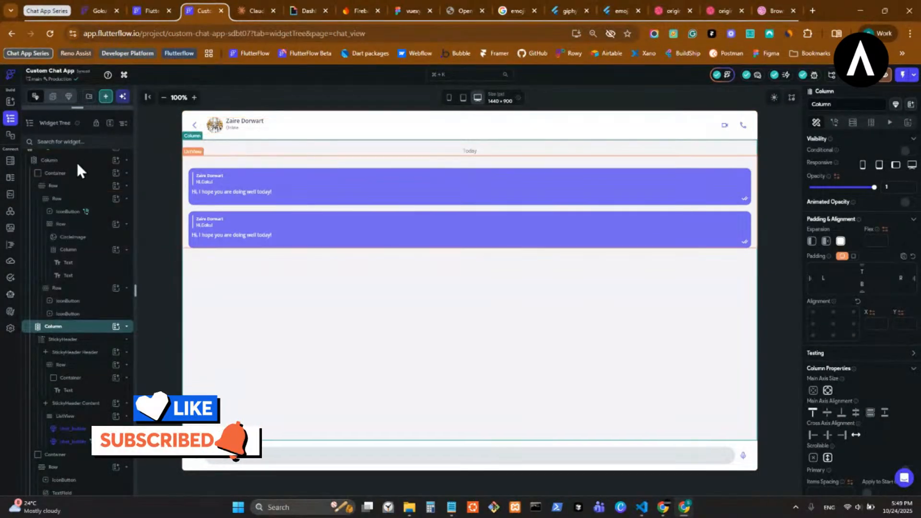
{"action": "scroll", "coordinate": [88, 230], "scroll_direction": "up", "scroll_amount": 1}
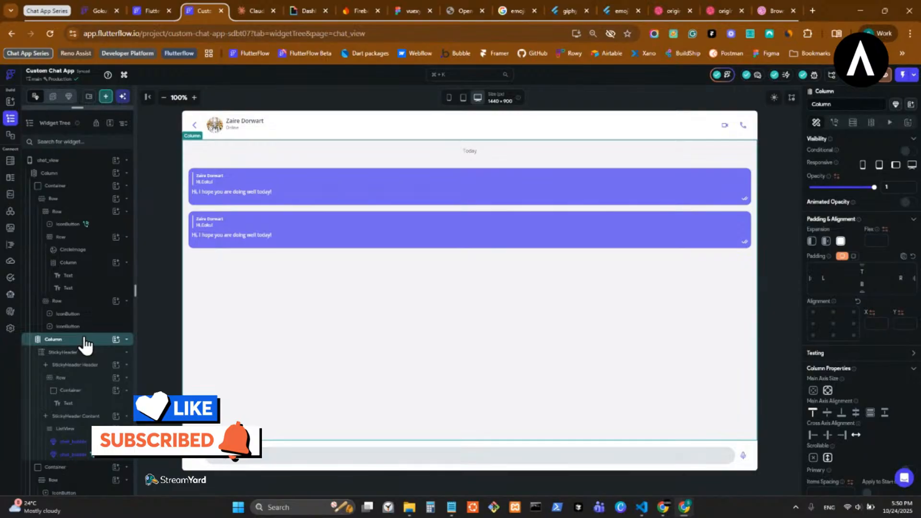
{"action": "right_click", "coordinate": [81, 340]}
{"action": "left_click", "coordinate": [81, 340]}
{"action": "left_click", "coordinate": [80, 340]}
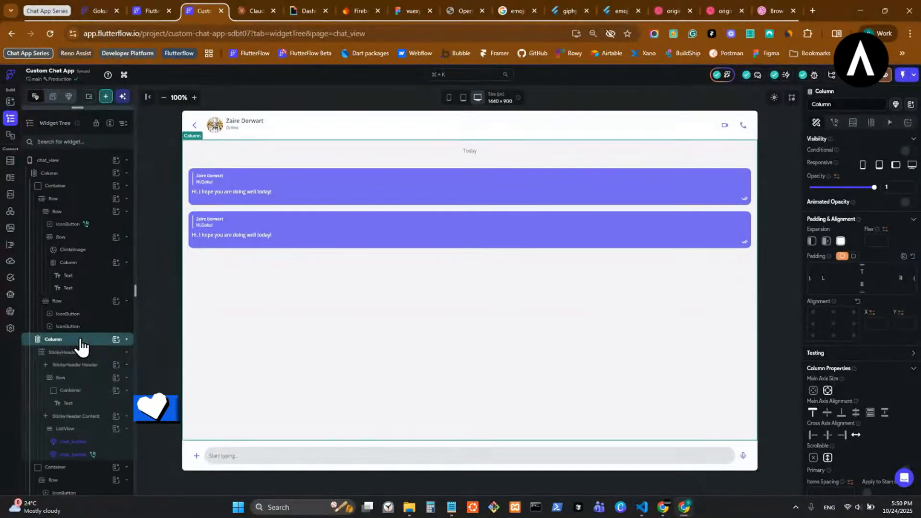
{"action": "left_click", "coordinate": [80, 339]}
{"action": "right_click", "coordinate": [81, 338]}
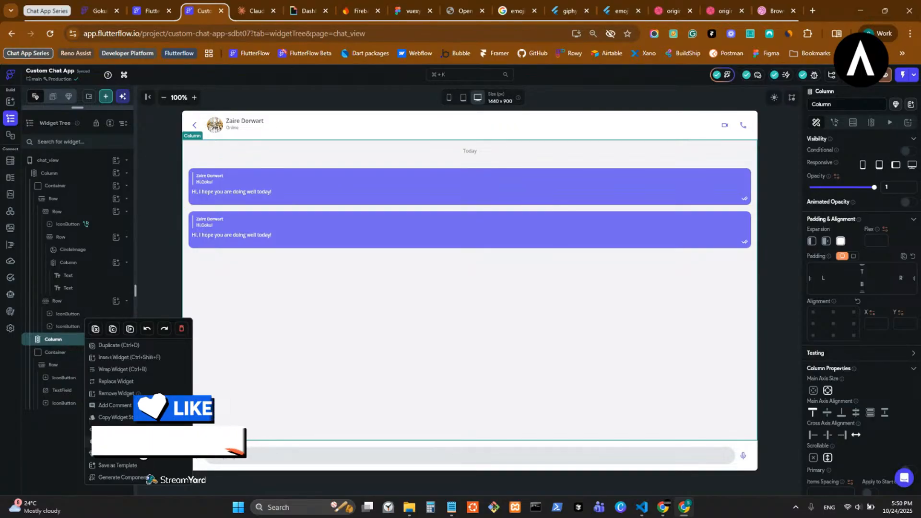
- Convert that Column into a component named chat_bubbles
{"action": "left_click", "coordinate": [134, 453]}
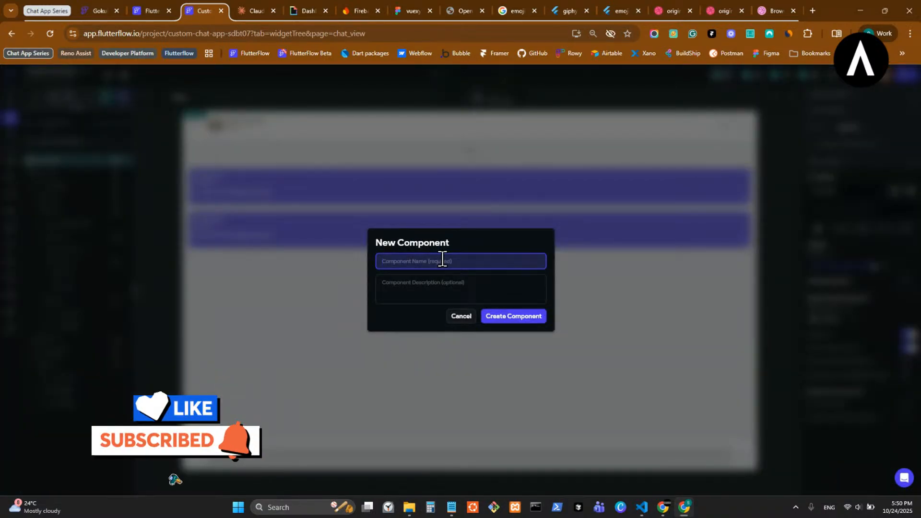
{"action": "type", "text": "use"}
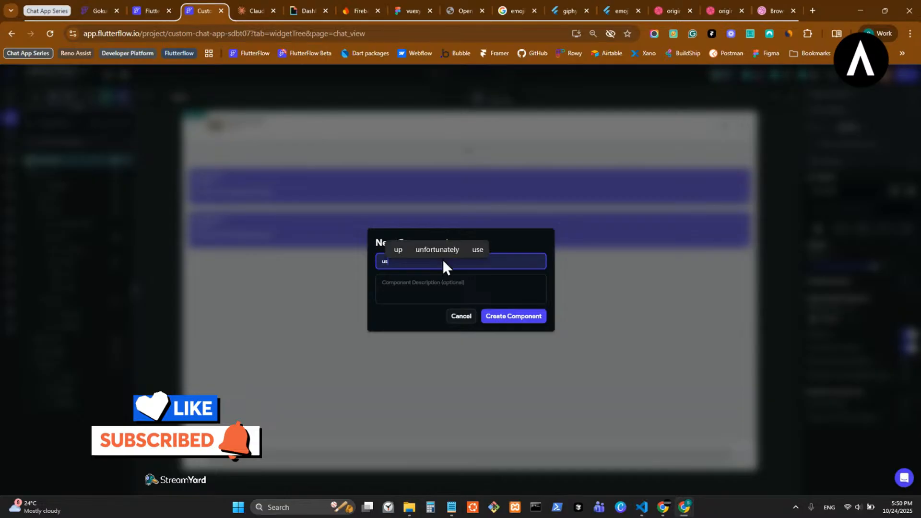
{"action": "key", "text": "BackSpace"}
{"action": "key", "text": "BackSpace"}
{"action": "key", "text": "BackSpace"}
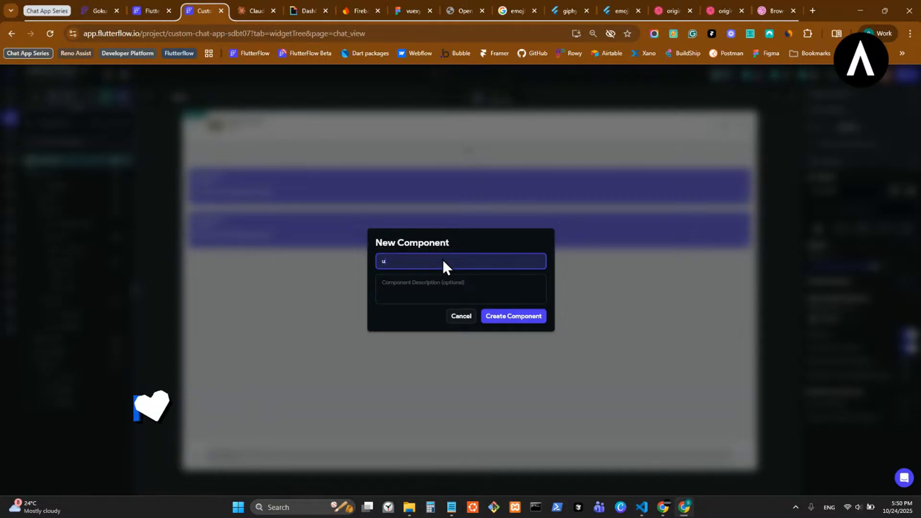
{"action": "type", "text": "chat"}
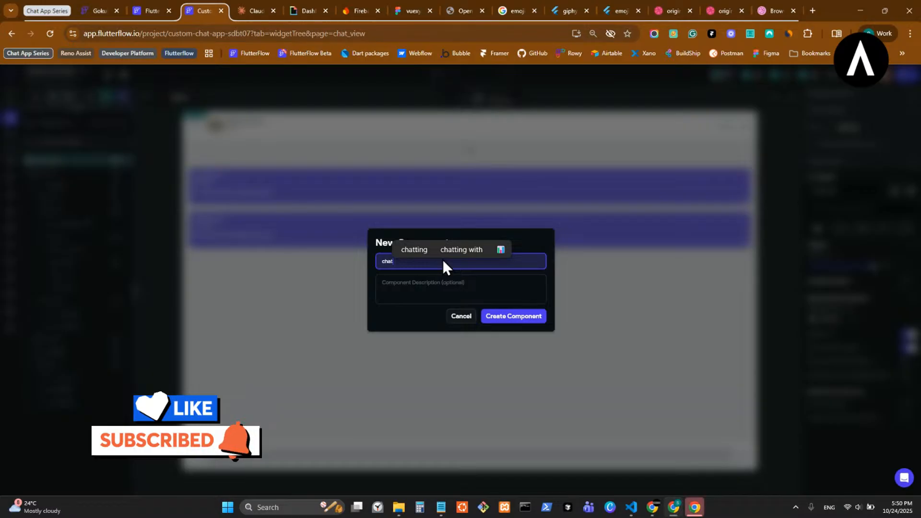
{"action": "type", "text": "_bu"}
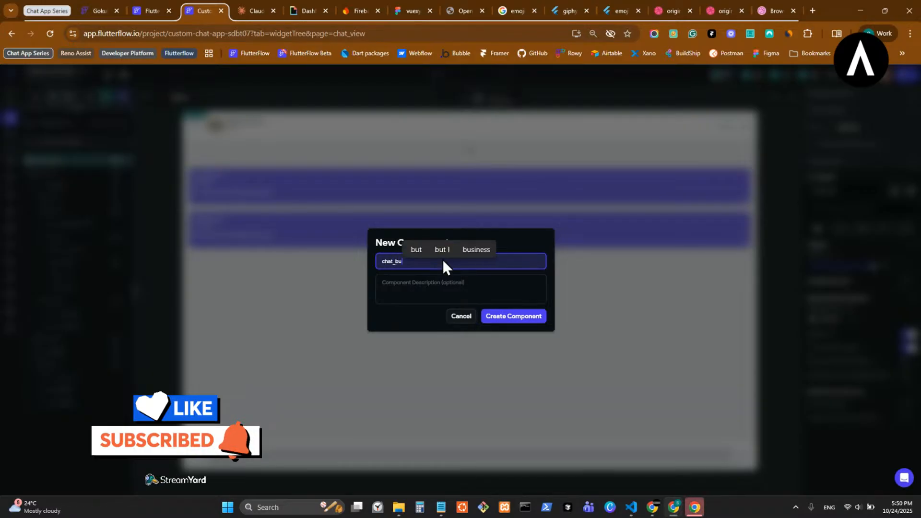
{"action": "type", "text": "bbles"}
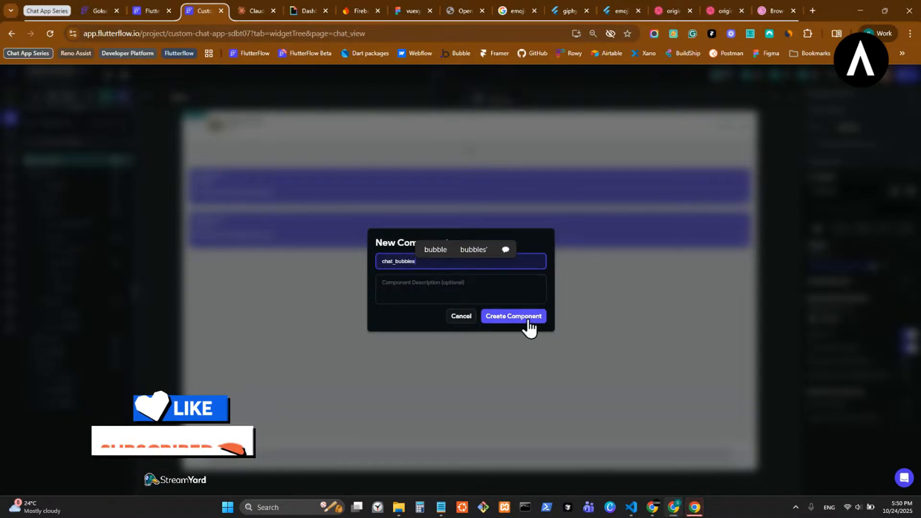
{"action": "left_click", "coordinate": [525, 321]}
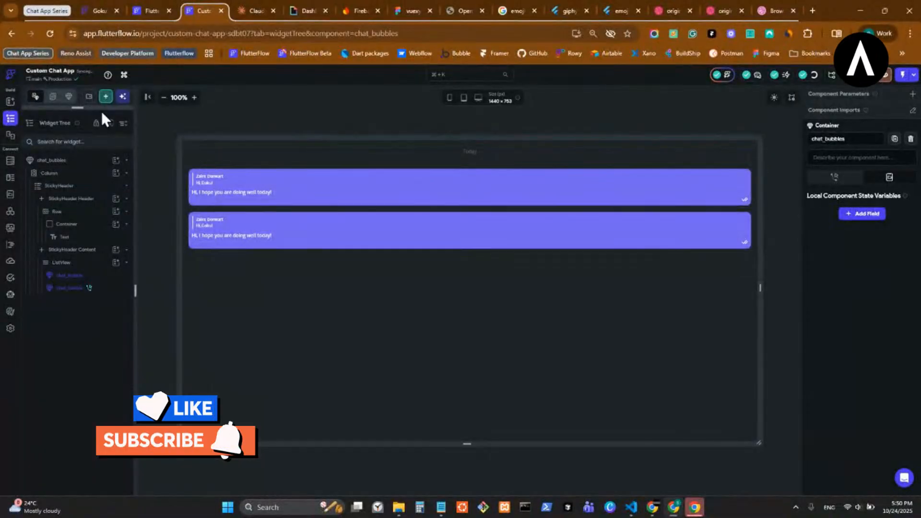
- Move chat_bubbles into the chats components group and compare it with chat_bubble
{"action": "left_click_drag", "start_coordinate": [77, 128], "coordinate": [79, 493]}
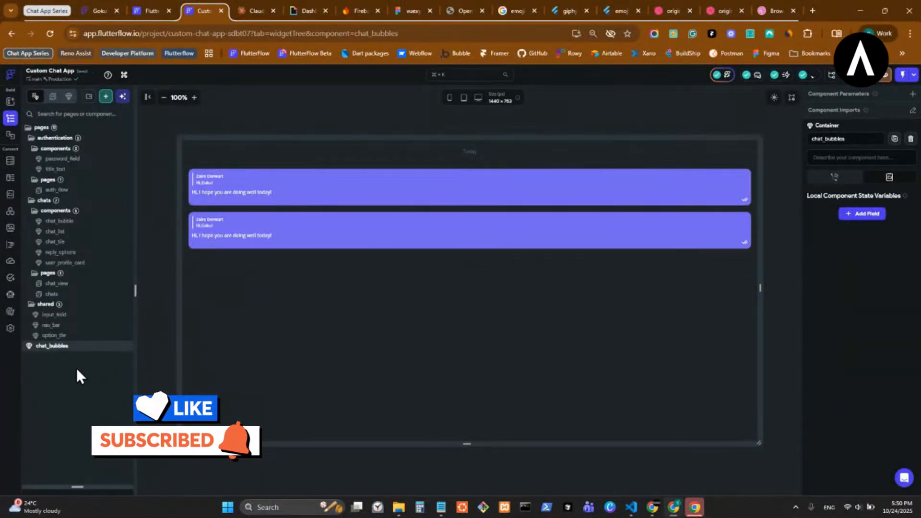
{"action": "left_click_drag", "start_coordinate": [62, 348], "coordinate": [75, 255]}
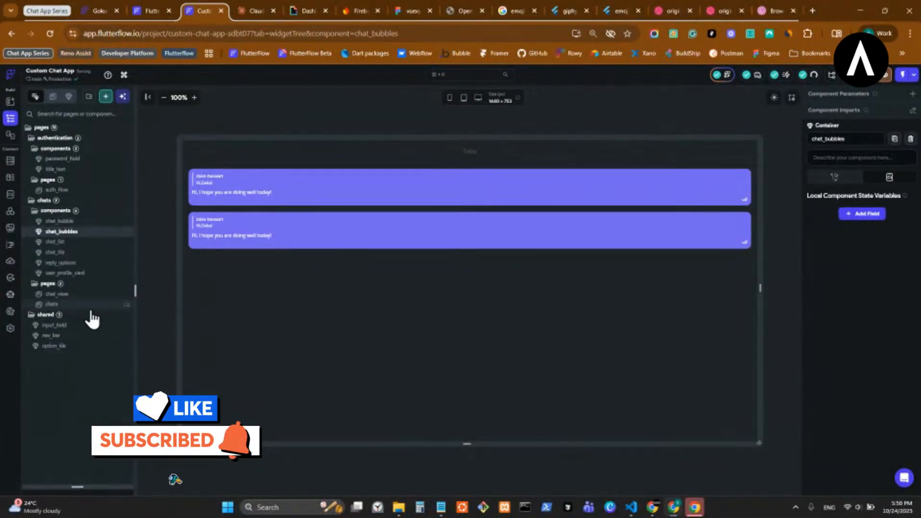
{"action": "left_click", "coordinate": [59, 221]}
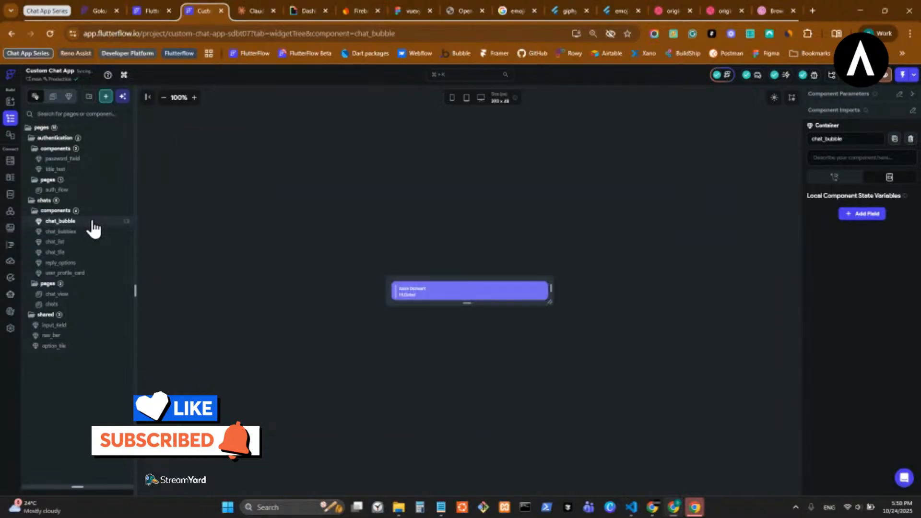
{"action": "left_click", "coordinate": [94, 232]}
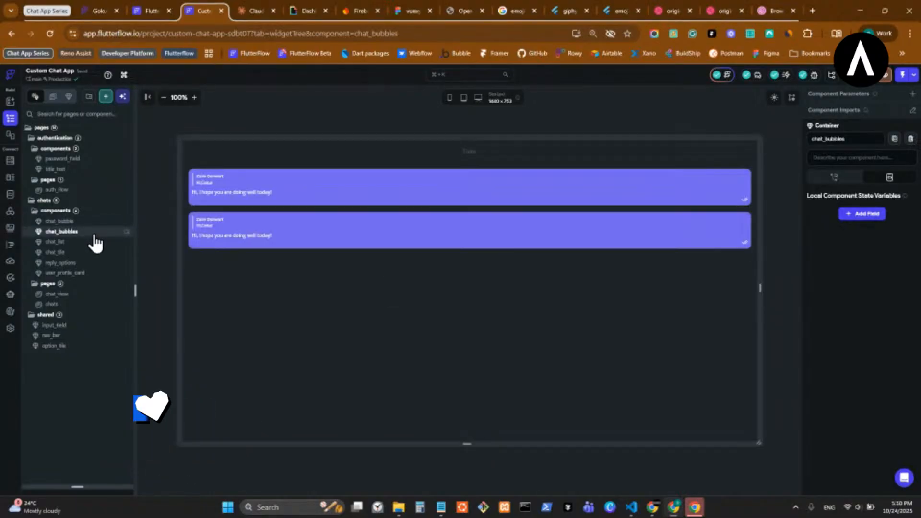
- Inspect the chat_bubbles instance on the chat_view page, then reopen the chat_bubbles component
{"action": "left_click", "coordinate": [90, 295]}
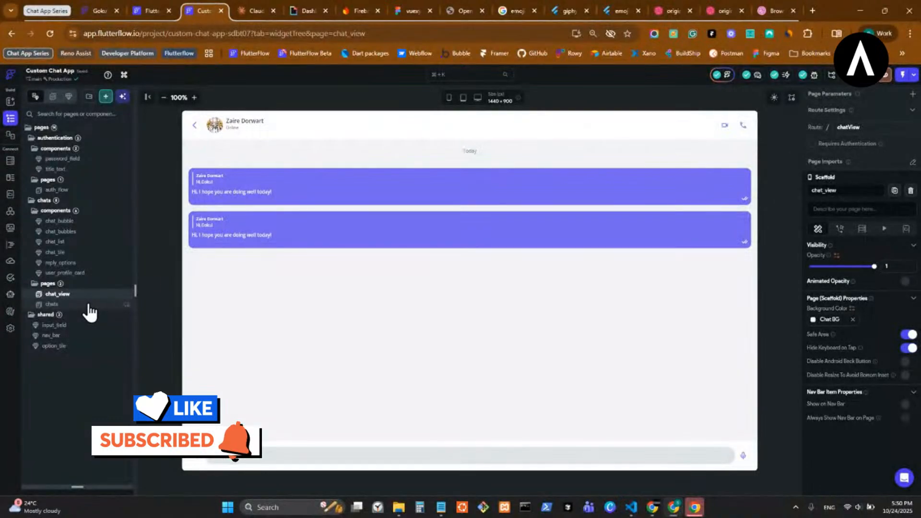
{"action": "left_click", "coordinate": [298, 247]}
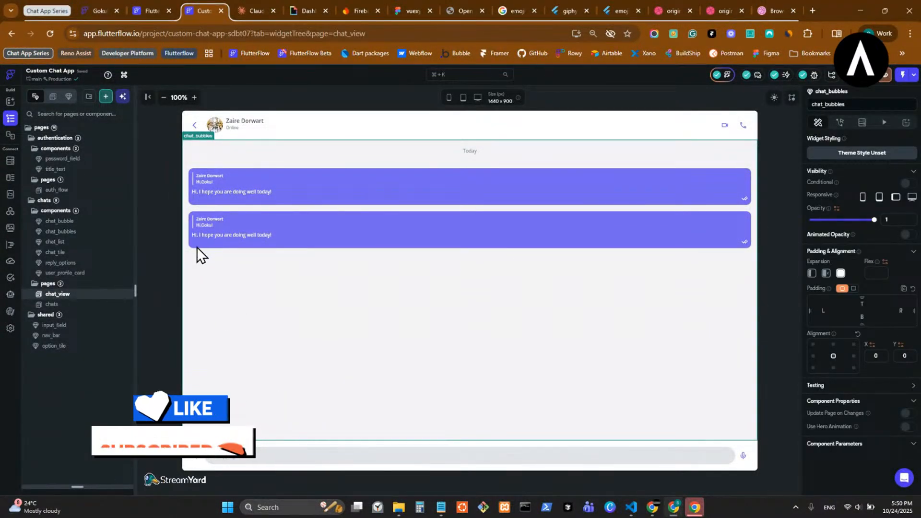
{"action": "left_click", "coordinate": [779, 292]}
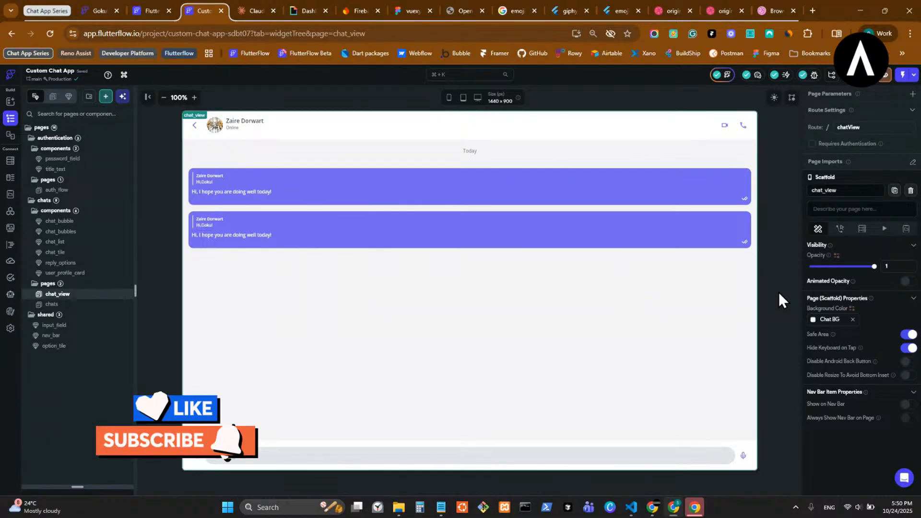
{"action": "left_click_drag", "start_coordinate": [88, 487], "coordinate": [92, 163]}
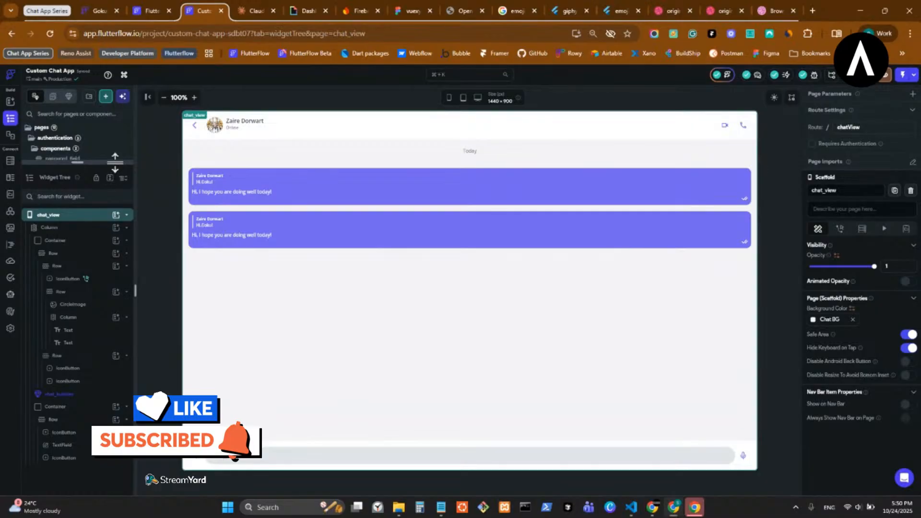
{"action": "left_click_drag", "start_coordinate": [115, 163], "coordinate": [179, 390]}
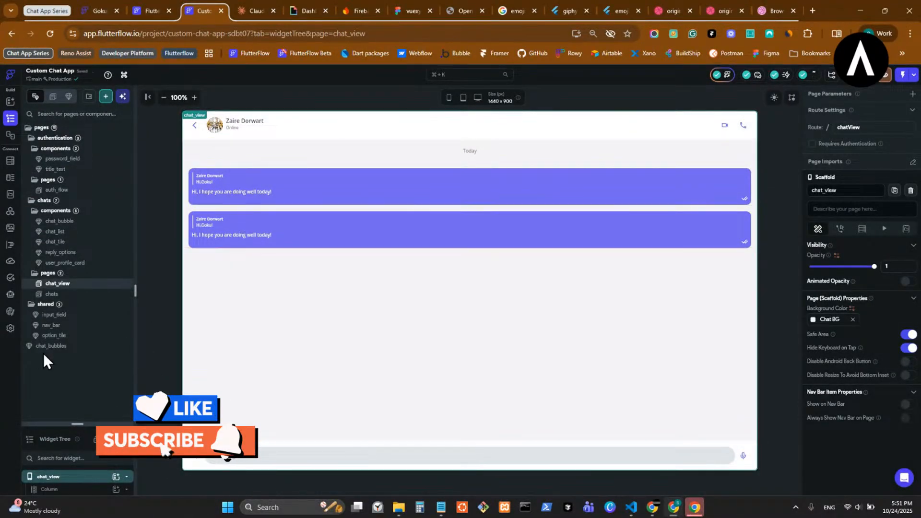
{"action": "left_click", "coordinate": [82, 346]}
- Delete the chat_bubbles component from the project list
{"action": "right_click", "coordinate": [85, 348]}
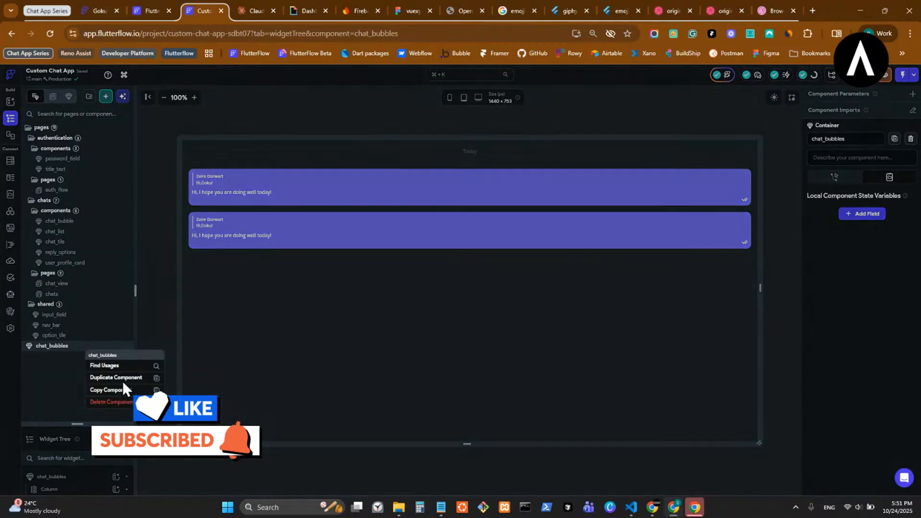
{"action": "left_click", "coordinate": [129, 403]}
{"action": "left_click", "coordinate": [498, 294]}
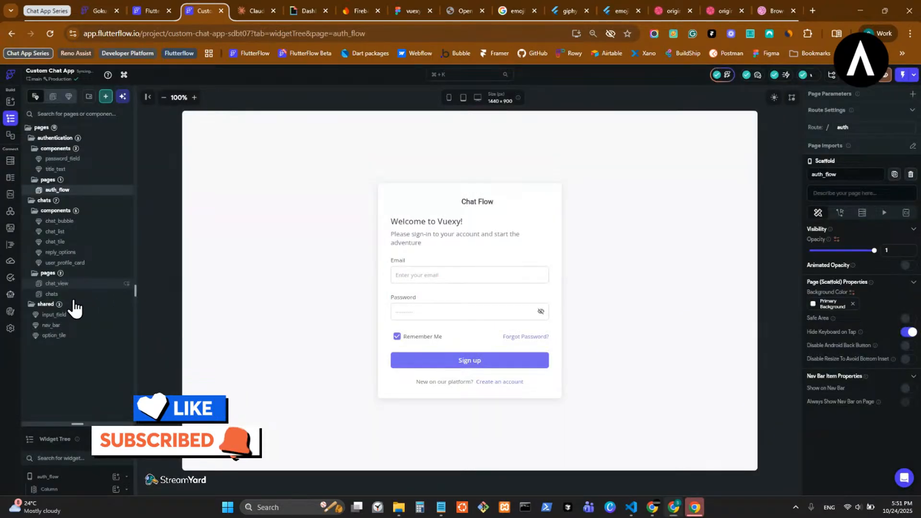
- Try converting chat_view's main Column into a 'chat_view' component, cancelling when the name is taken
{"action": "left_click", "coordinate": [77, 284]}
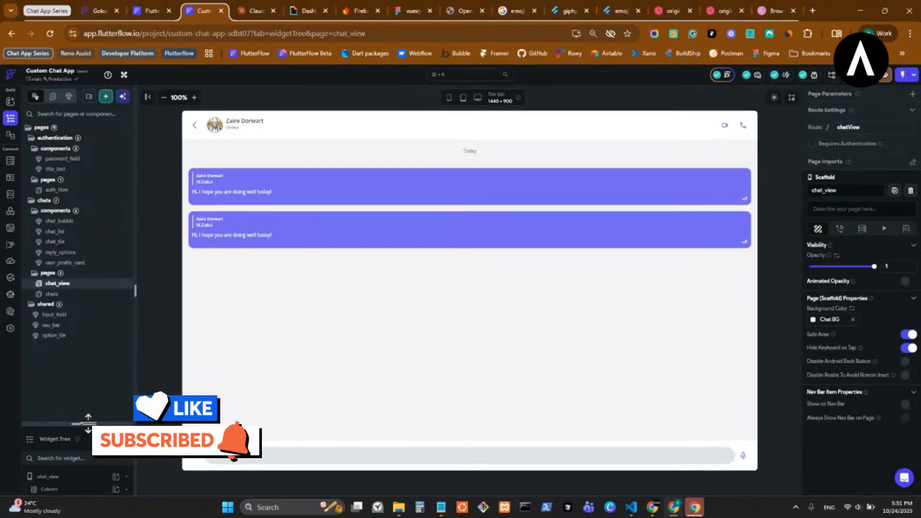
{"action": "left_click_drag", "start_coordinate": [91, 424], "coordinate": [122, 157]}
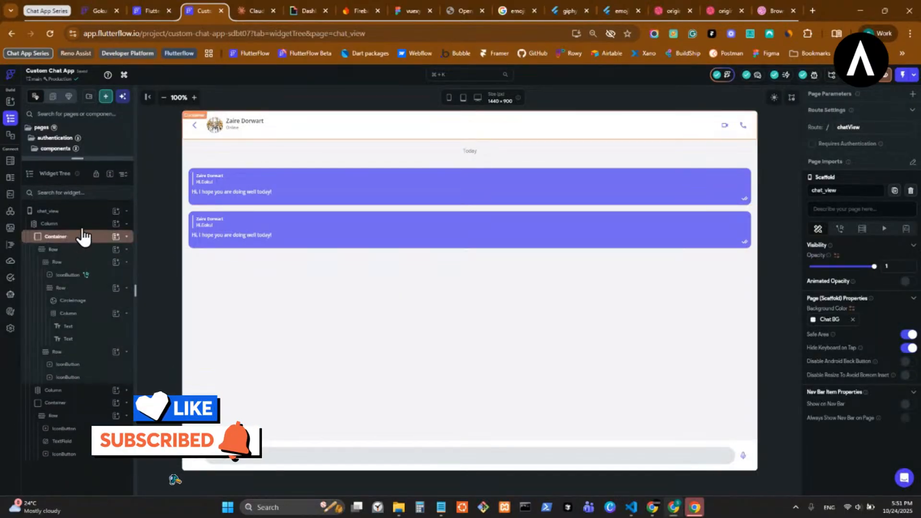
{"action": "left_click", "coordinate": [84, 235]}
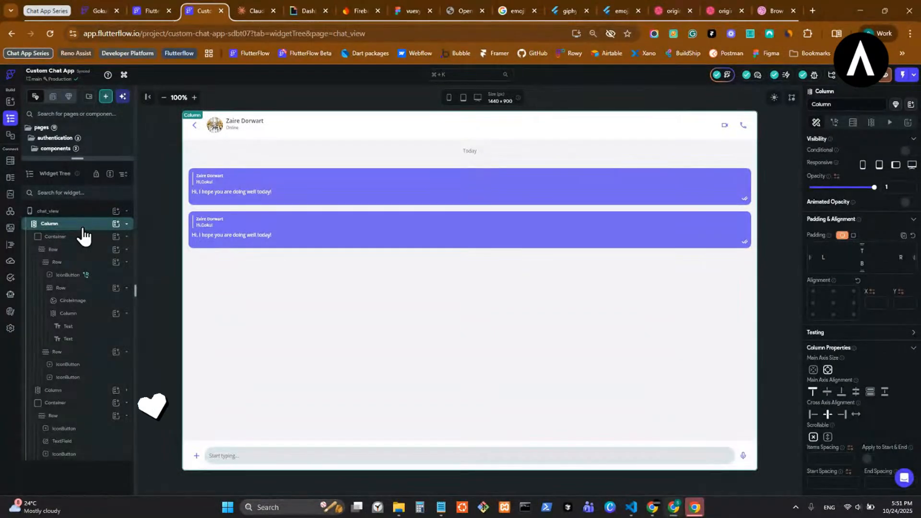
{"action": "right_click", "coordinate": [83, 230]}
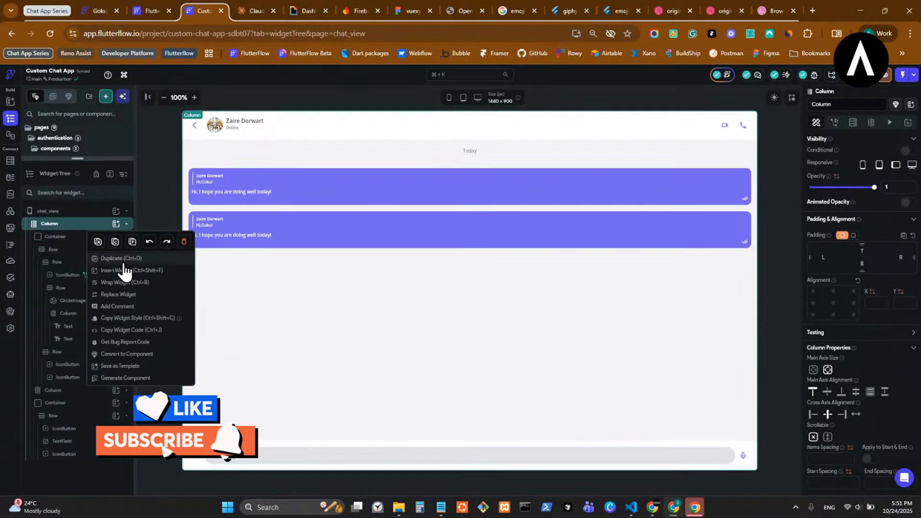
{"action": "left_click", "coordinate": [141, 355]}
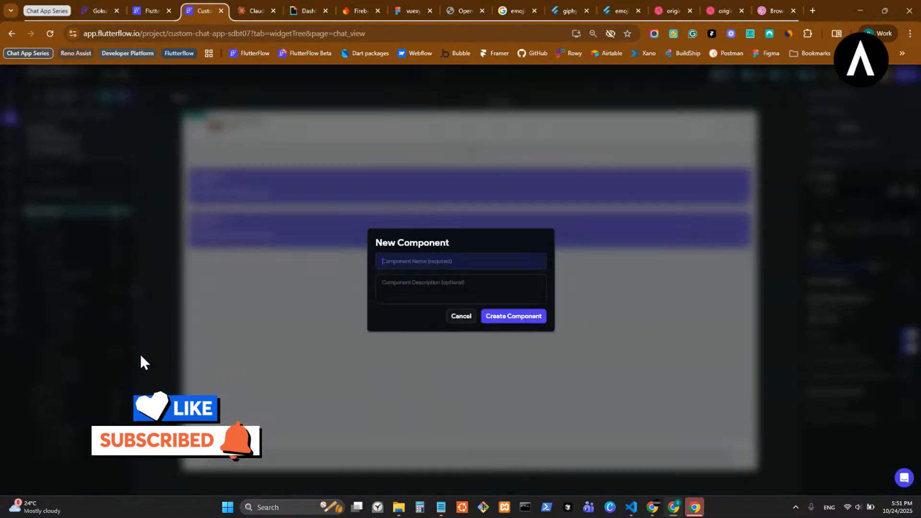
{"action": "type", "text": "ch"}
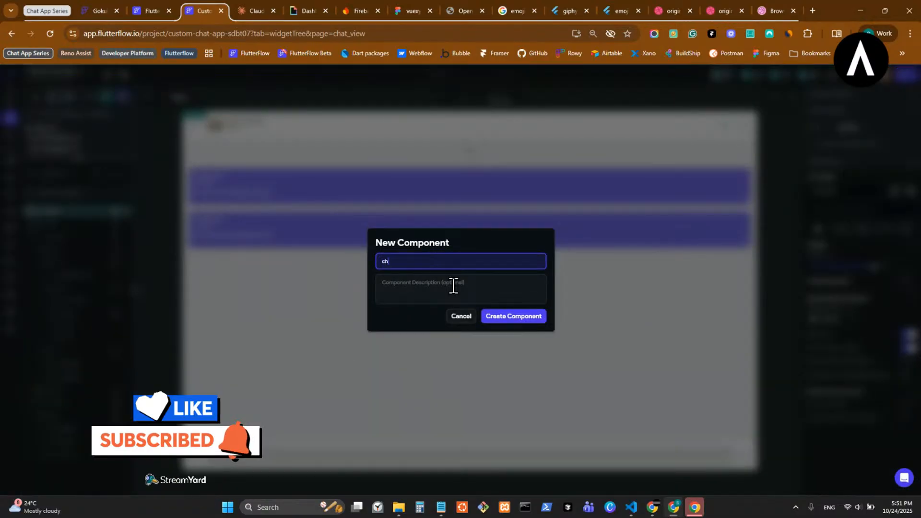
{"action": "type", "text": "at_view"}
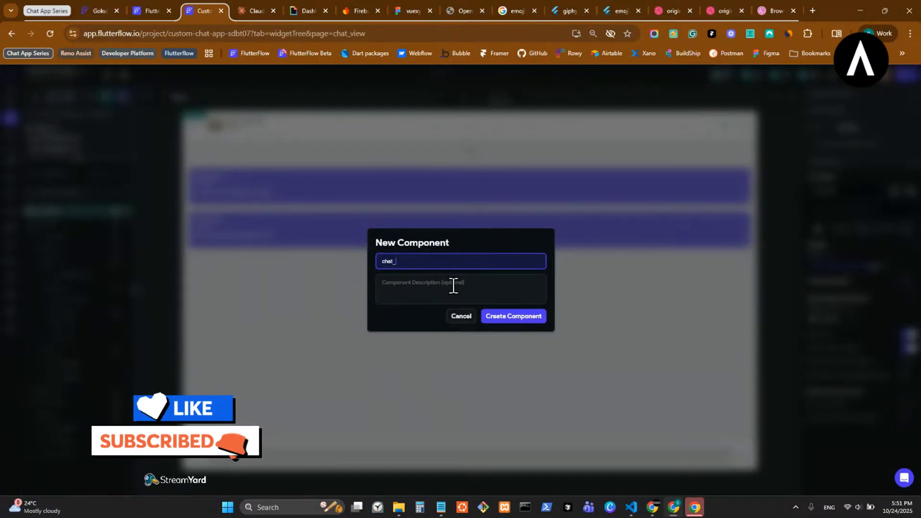
{"action": "left_click", "coordinate": [516, 320]}
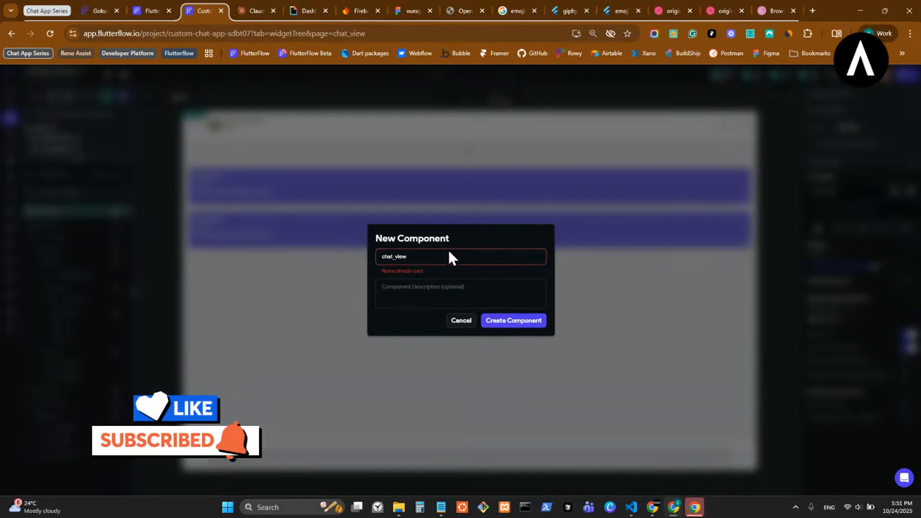
{"action": "left_click", "coordinate": [461, 321]}
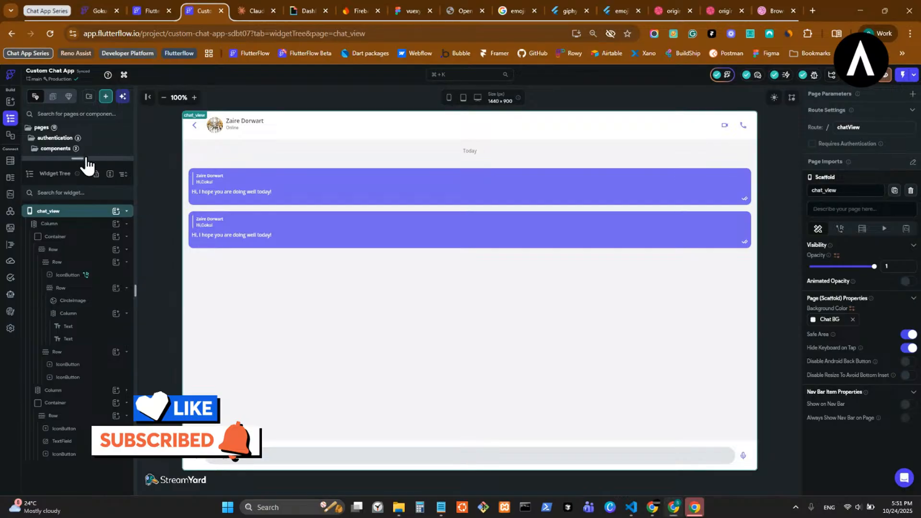
- Convert chat_view's main Column into a new component named chat_view_main
{"action": "mouse_move", "coordinate": [83, 162]}
{"action": "left_mouse_down"}
{"action": "mouse_move", "coordinate": [81, 430]}
{"action": "mouse_move", "coordinate": [91, 356]}
{"action": "mouse_move", "coordinate": [84, 157]}
{"action": "left_mouse_up"}
{"action": "left_click", "coordinate": [97, 223]}
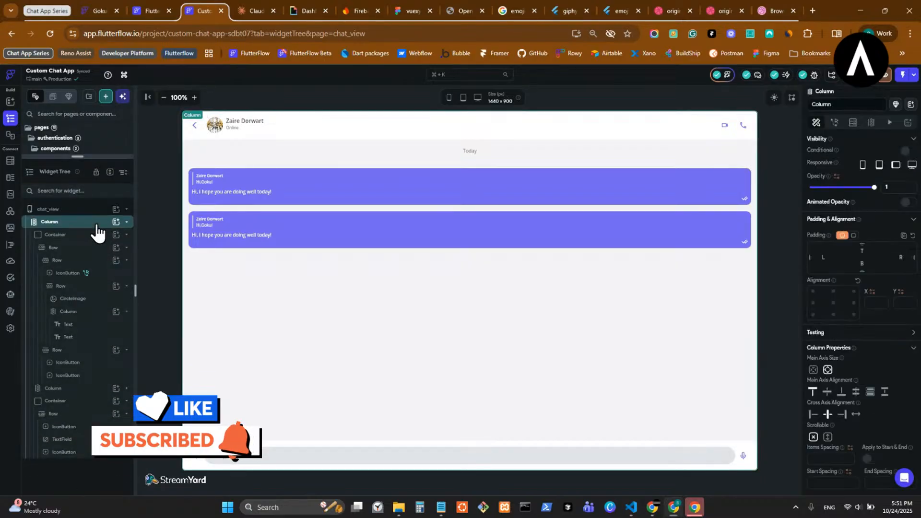
{"action": "right_click", "coordinate": [91, 229]}
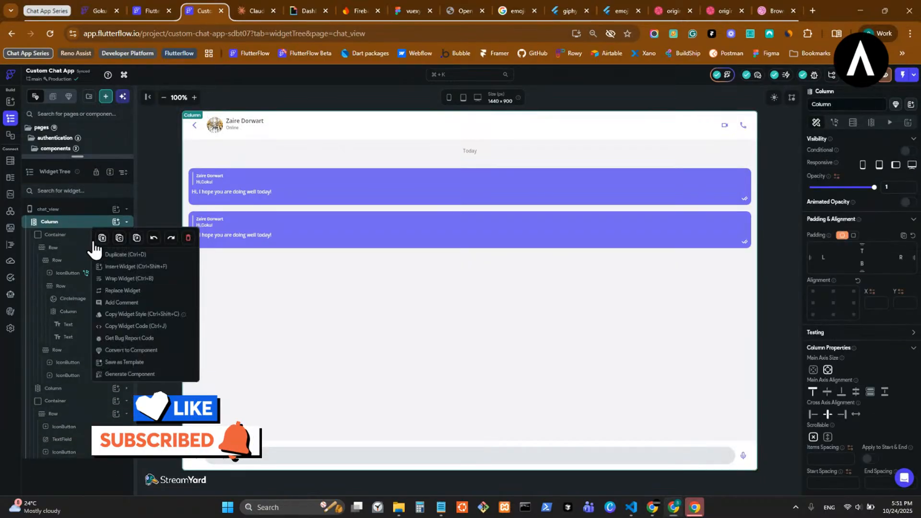
{"action": "left_click", "coordinate": [143, 351]}
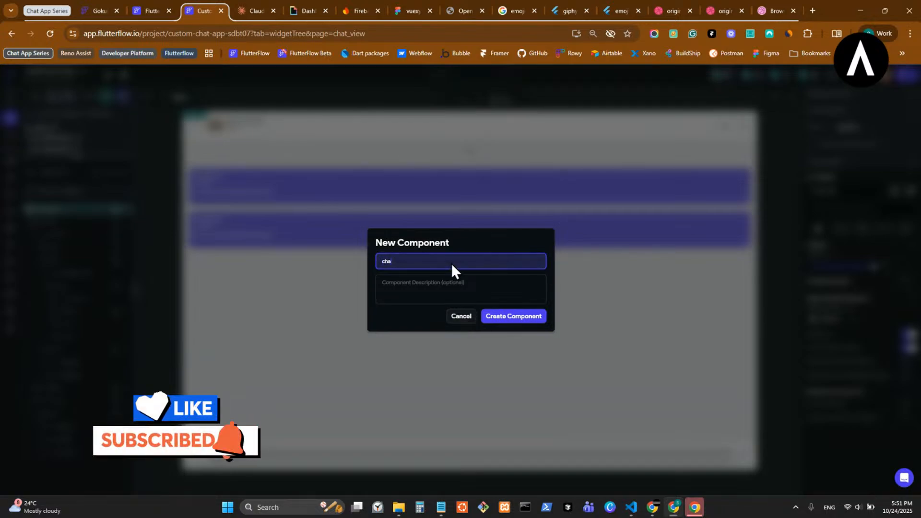
{"action": "type", "text": "_chat_c"}
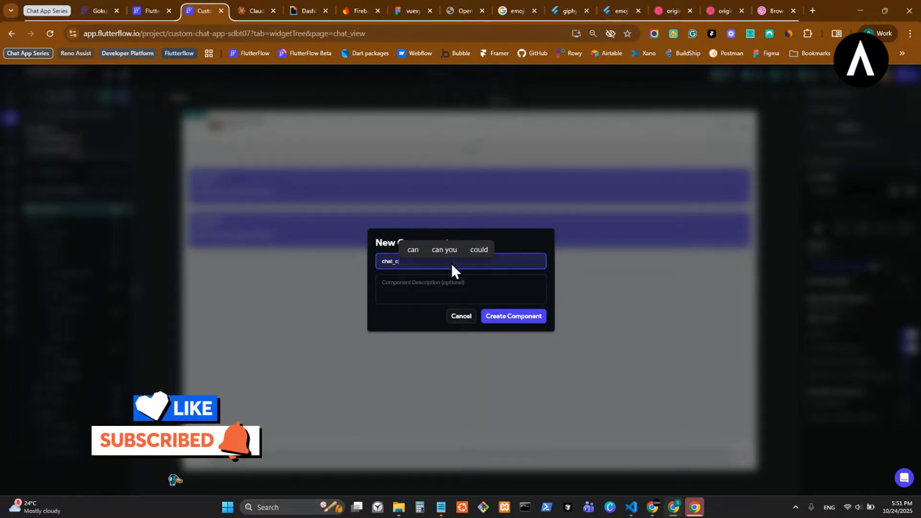
{"action": "key", "text": "BackSpace"}
{"action": "key", "text": "BackSpace"}
{"action": "key", "text": "BackSpace"}
{"action": "key", "text": "BackSpace"}
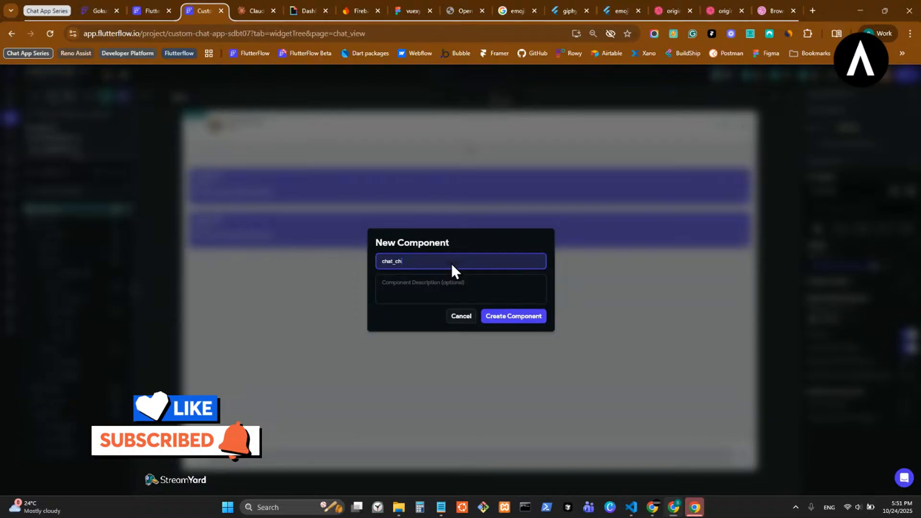
{"action": "type", "text": "vi"}
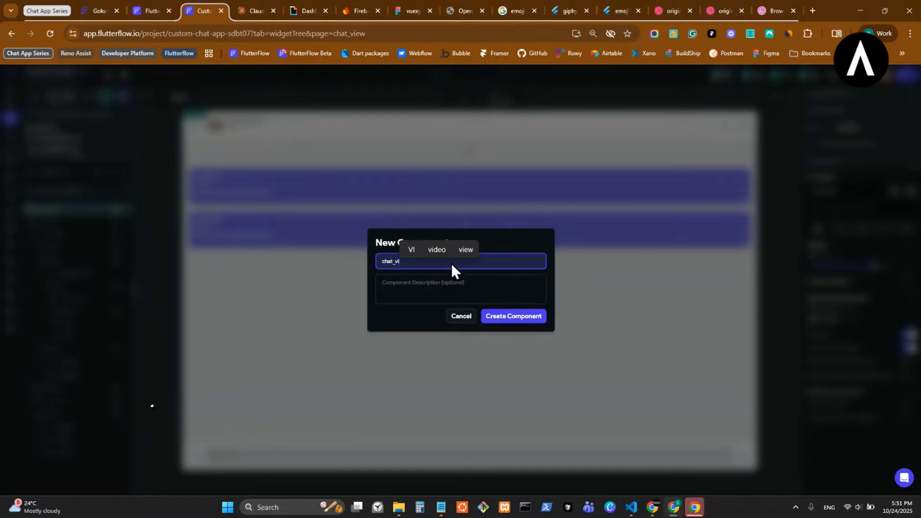
{"action": "type", "text": "ew_main"}
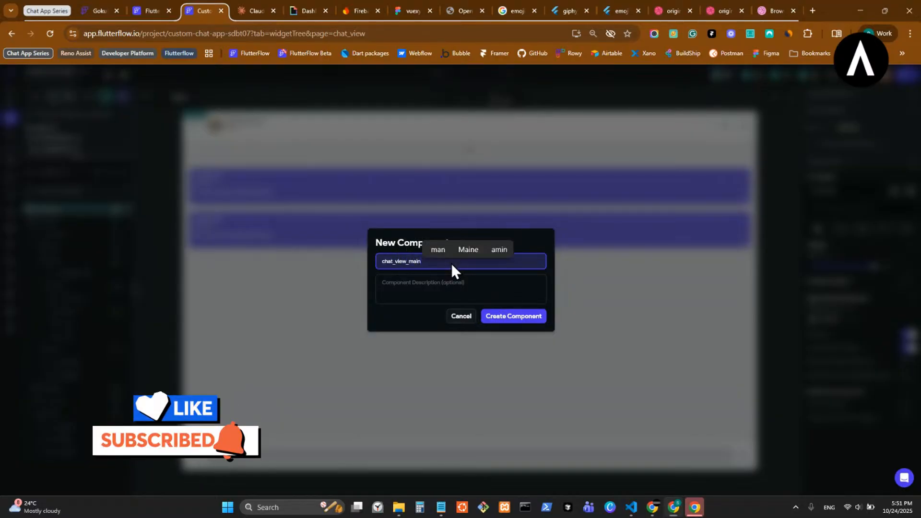
{"action": "left_click", "coordinate": [513, 316]}
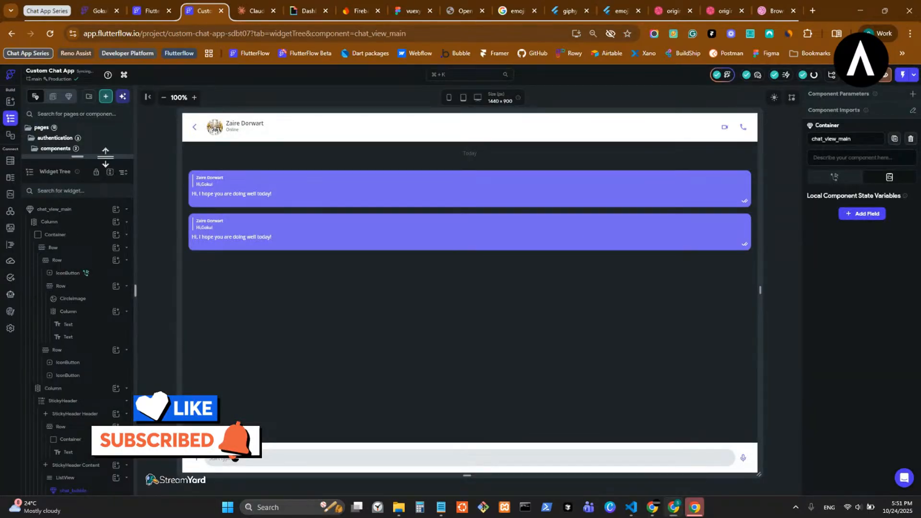
- Move chat_view_main into the chats components group and reopen chat_view's widget tree
{"action": "left_click_drag", "start_coordinate": [105, 156], "coordinate": [86, 512]}
{"action": "left_click_drag", "start_coordinate": [70, 345], "coordinate": [73, 239]}
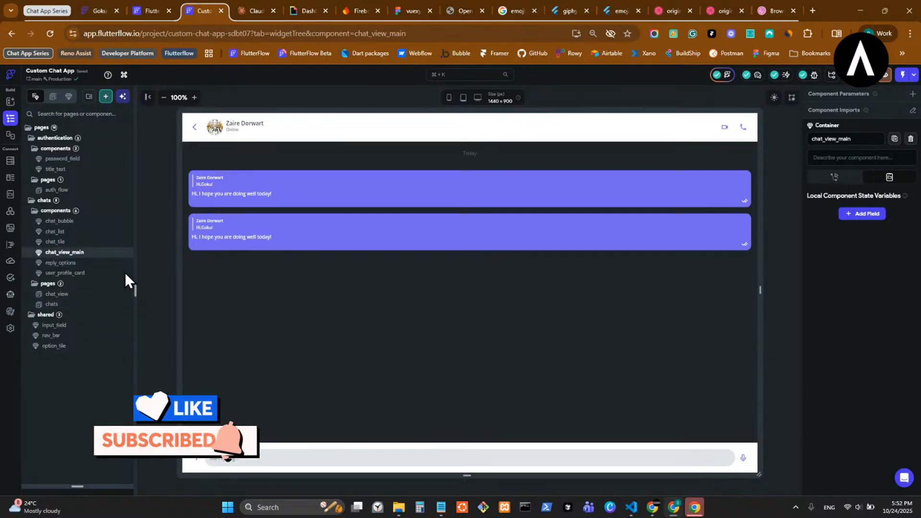
{"action": "left_click", "coordinate": [93, 298]}
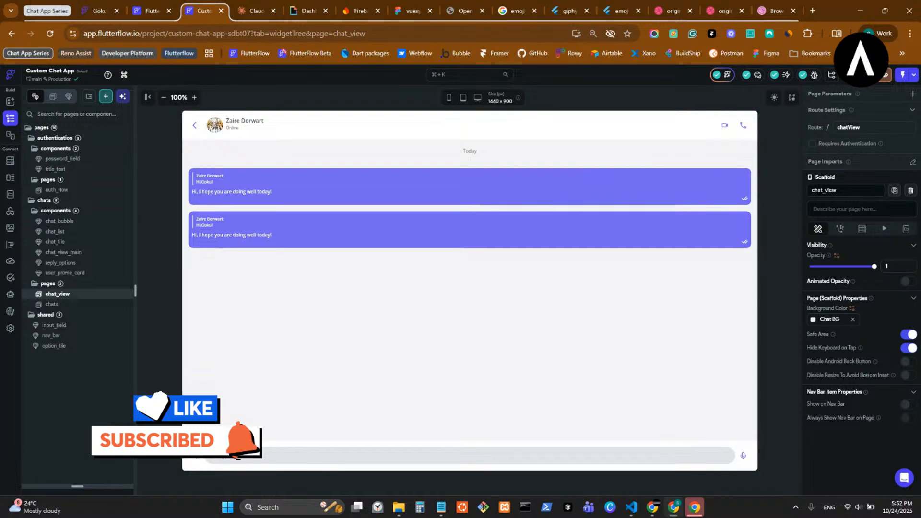
{"action": "key", "text": "alt+Tab"}
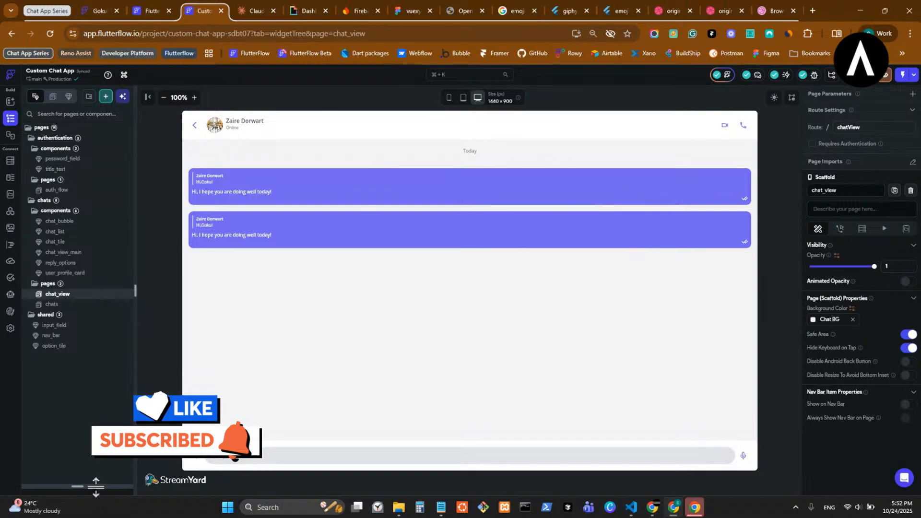
{"action": "left_click_drag", "start_coordinate": [96, 486], "coordinate": [96, 236]}
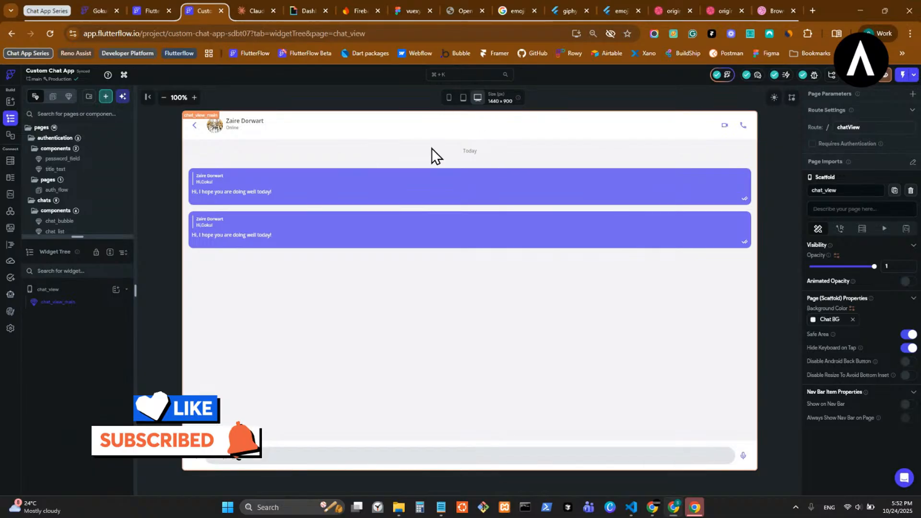
- Delete the chat_view_main component instance from the chat_view page with Remove Widget
{"action": "left_click", "coordinate": [589, 269]}
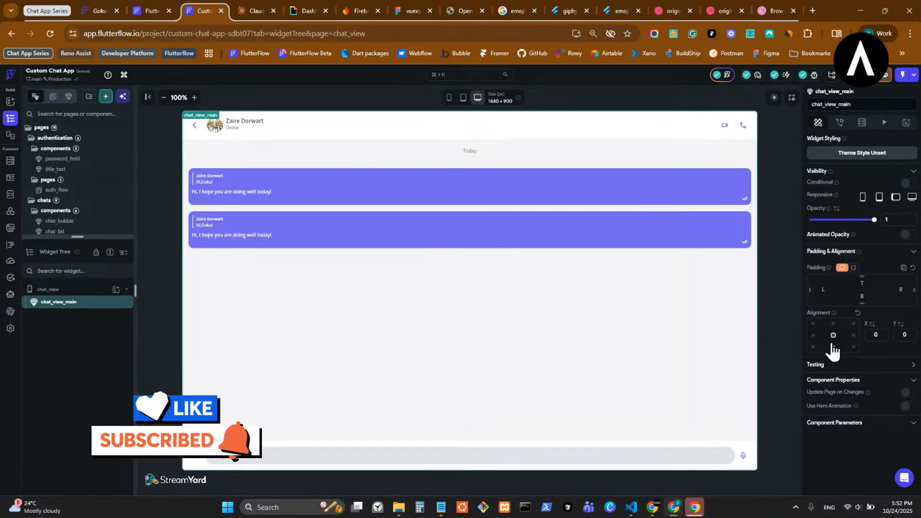
{"action": "right_click", "coordinate": [76, 304]}
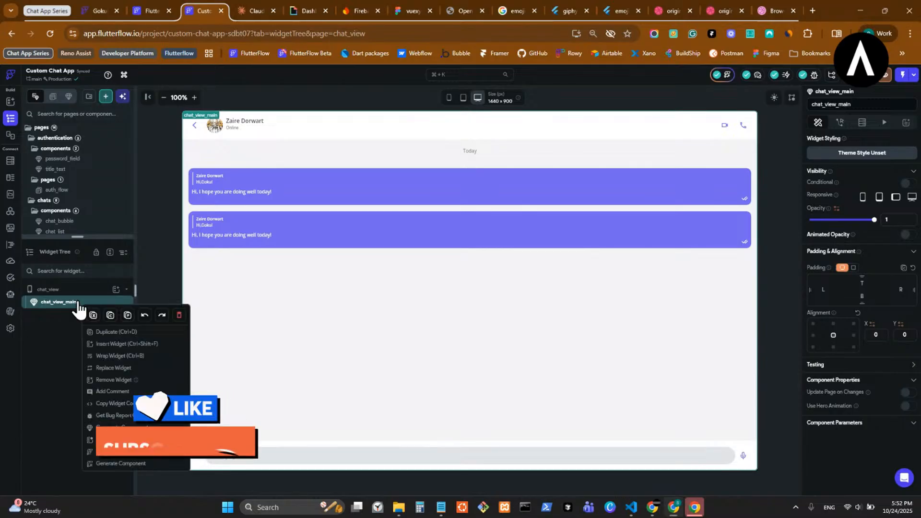
{"action": "left_click", "coordinate": [143, 317]}
- Add a Row as the only child of the chat_view page
{"action": "left_click", "coordinate": [116, 289]}
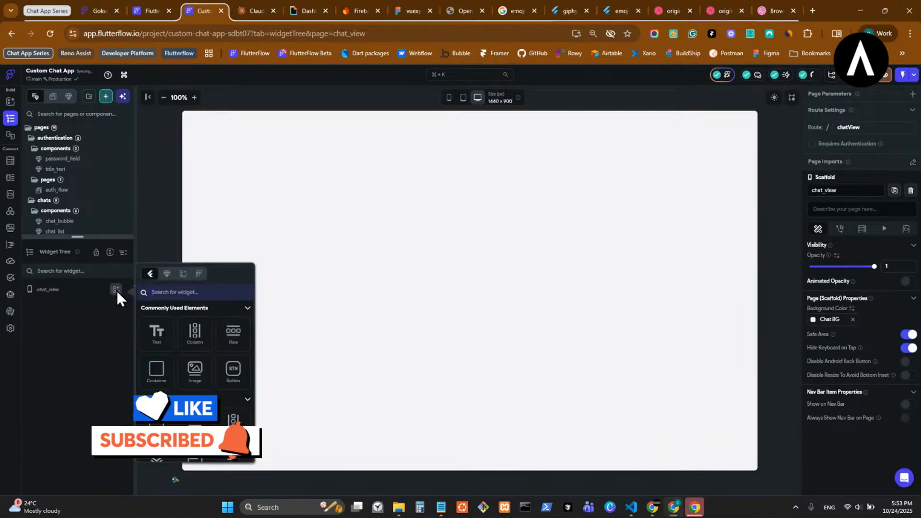
{"action": "left_click", "coordinate": [297, 132]}
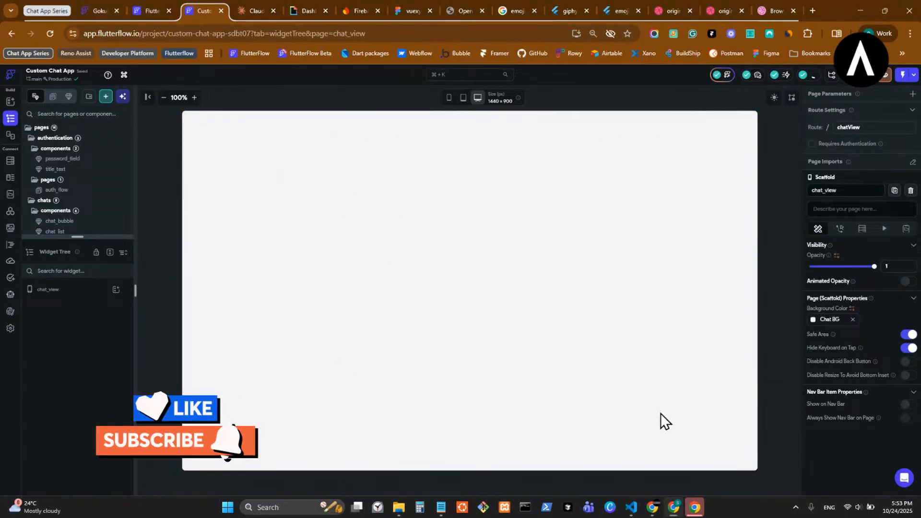
{"action": "left_click", "coordinate": [116, 290]}
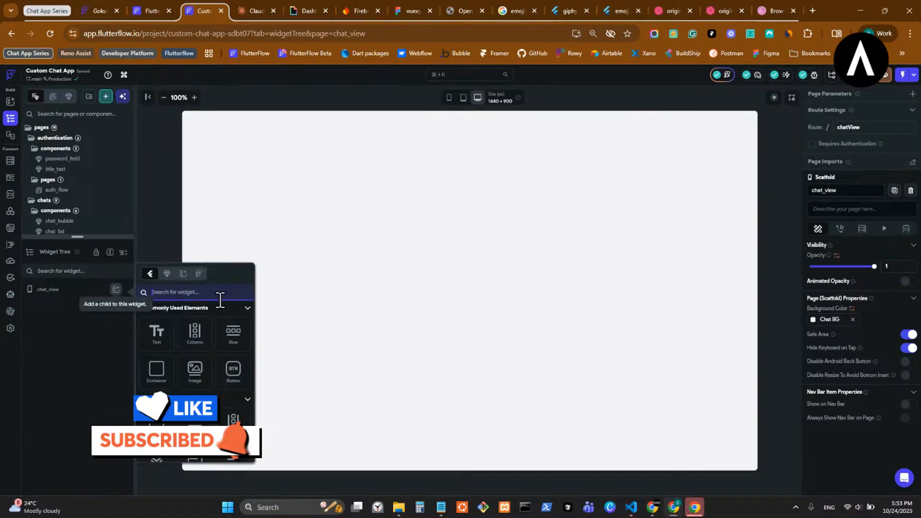
{"action": "left_click", "coordinate": [232, 334]}
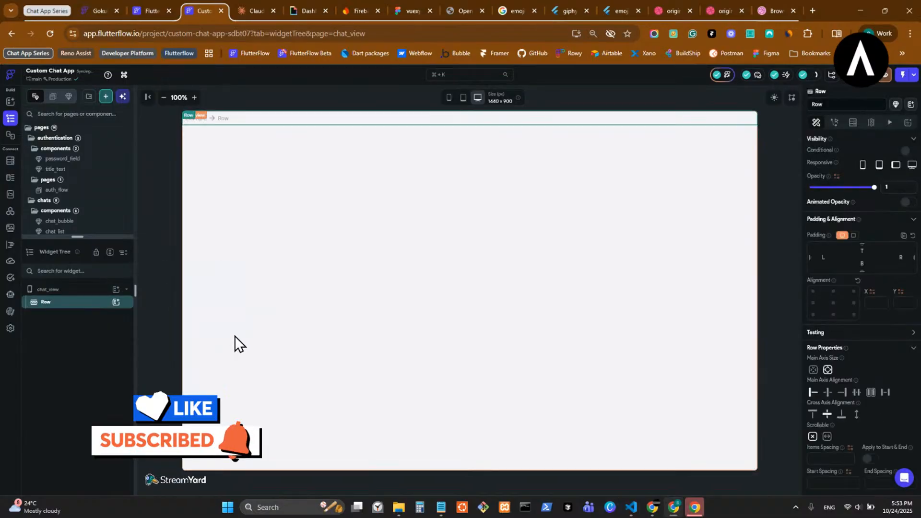
- Browse the chat_list component and chats page, then enlarge the Widget Tree panel
{"action": "left_click", "coordinate": [116, 302]}
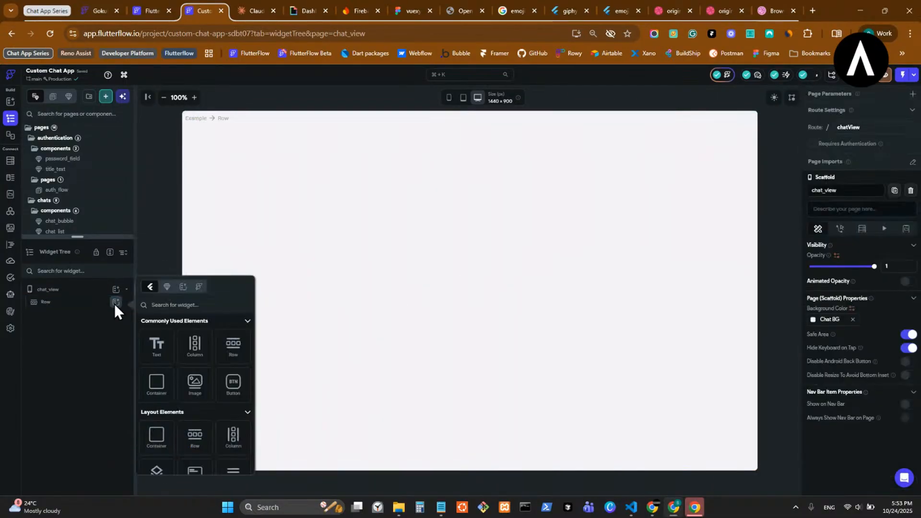
{"action": "left_click", "coordinate": [167, 287]}
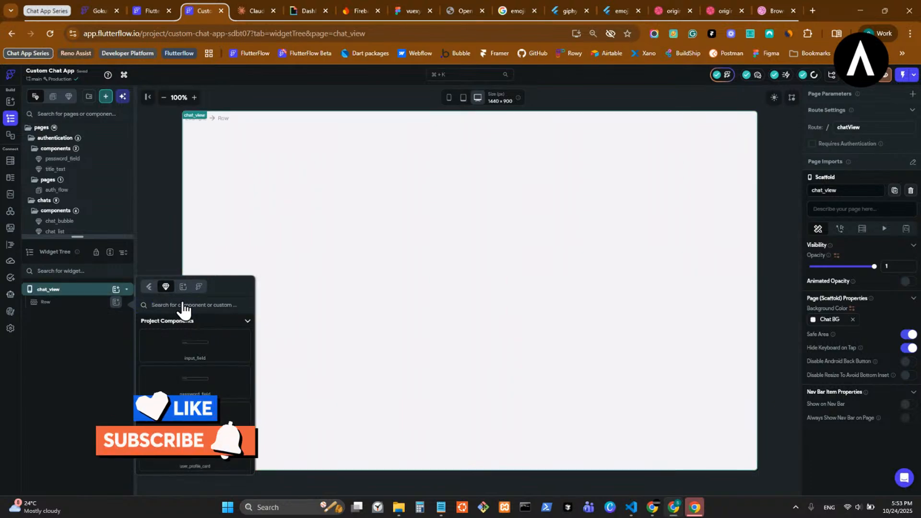
{"action": "left_click", "coordinate": [149, 225]}
{"action": "left_click_drag", "start_coordinate": [94, 236], "coordinate": [82, 353]}
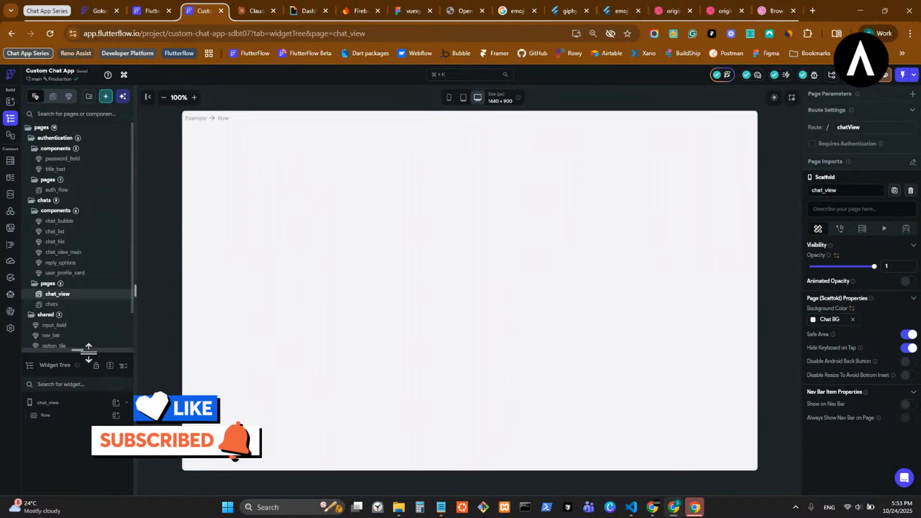
{"action": "left_click", "coordinate": [82, 235]}
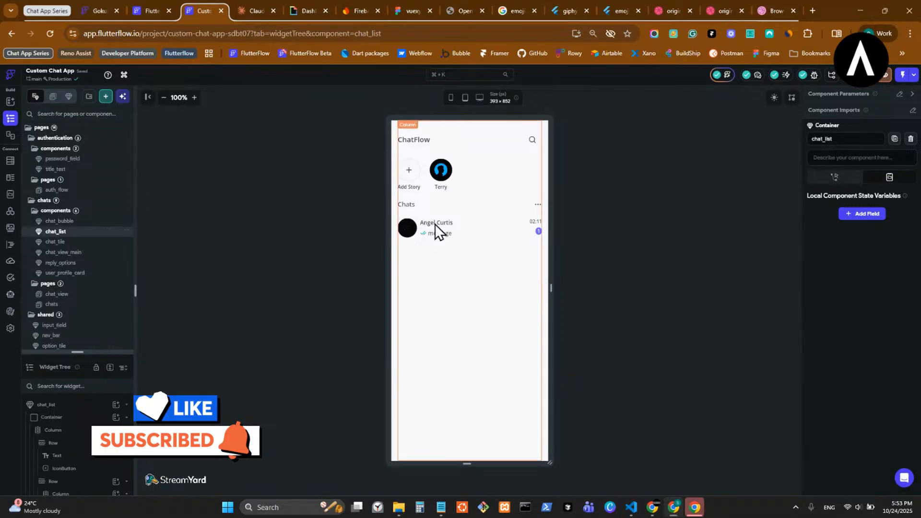
{"action": "left_click", "coordinate": [86, 304]}
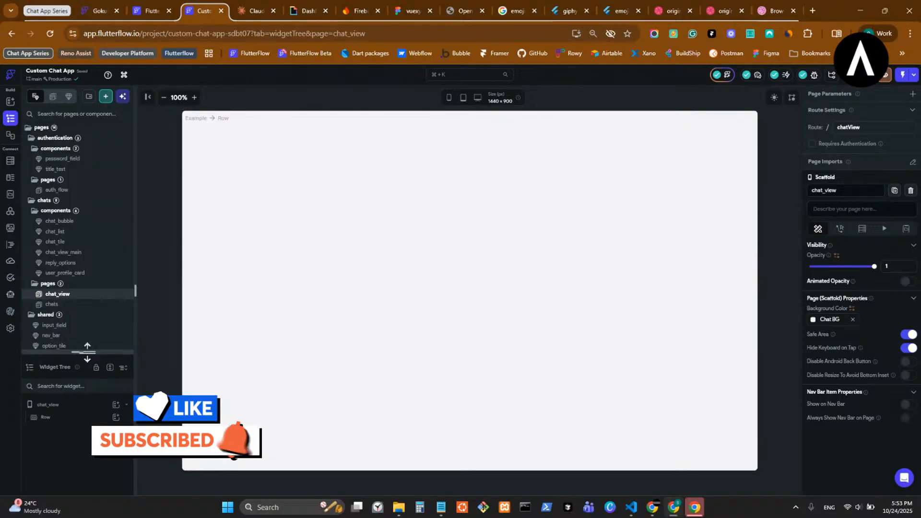
{"action": "left_click_drag", "start_coordinate": [87, 353], "coordinate": [87, 163]}
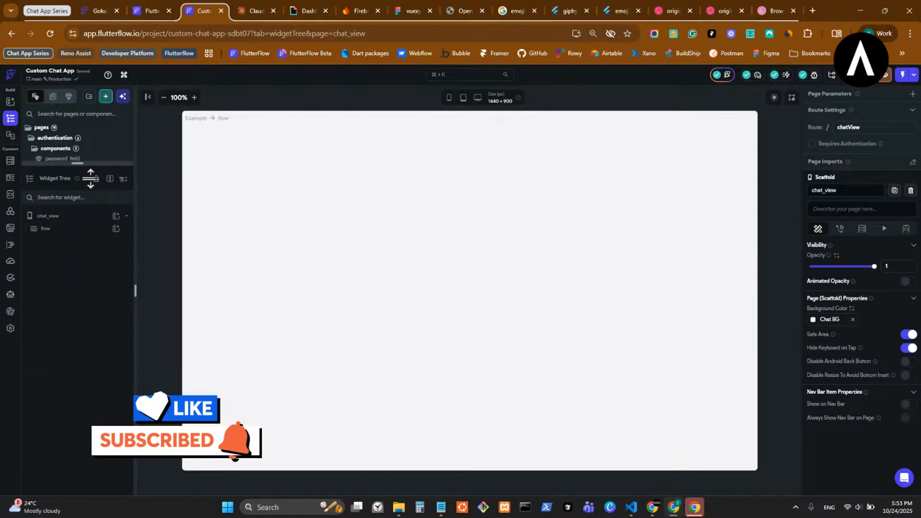
- Insert the chat_list component into the Row; FlutterFlow reverts it with a breaking-crash warning
{"action": "left_click", "coordinate": [116, 228]}
{"action": "type", "text": "chat"}
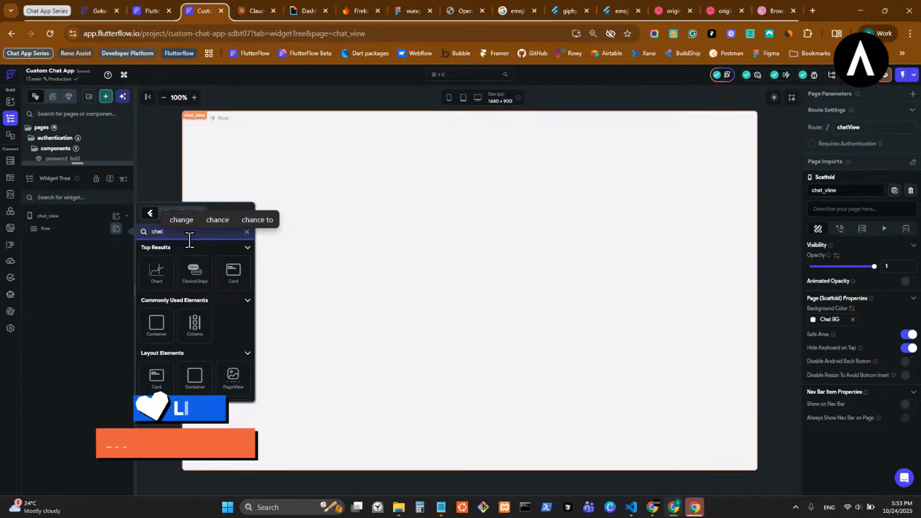
{"action": "type", "text": "_list"}
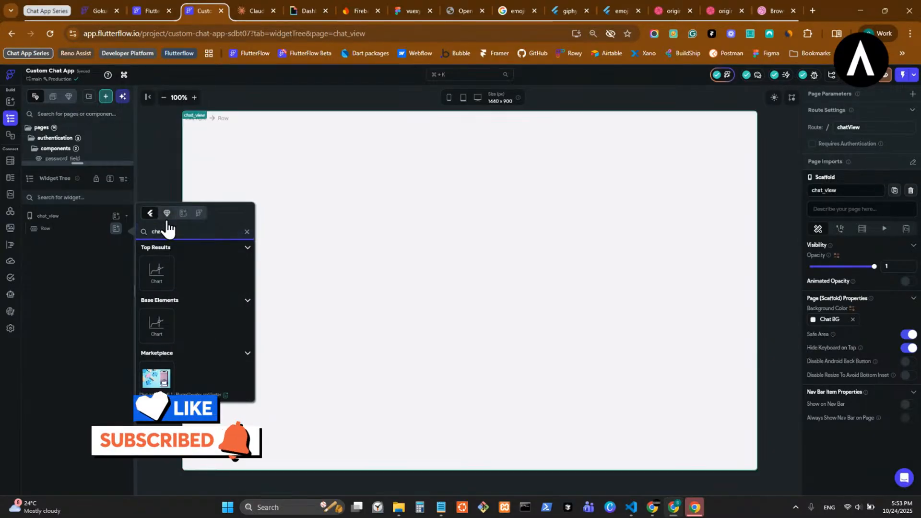
{"action": "left_click", "coordinate": [166, 213]}
{"action": "scroll", "coordinate": [235, 326], "scroll_direction": "down", "scroll_amount": 1}
{"action": "scroll", "coordinate": [230, 331], "scroll_direction": "down", "scroll_amount": 1}
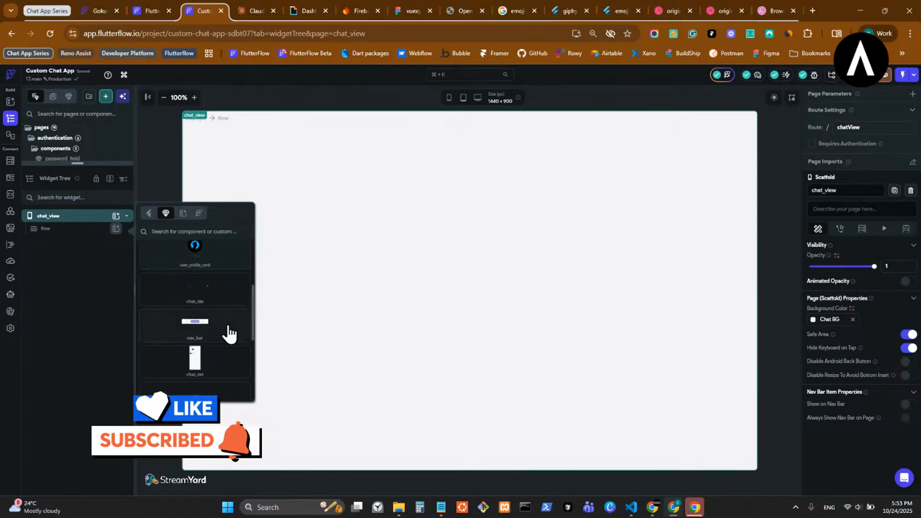
{"action": "left_click", "coordinate": [217, 355]}
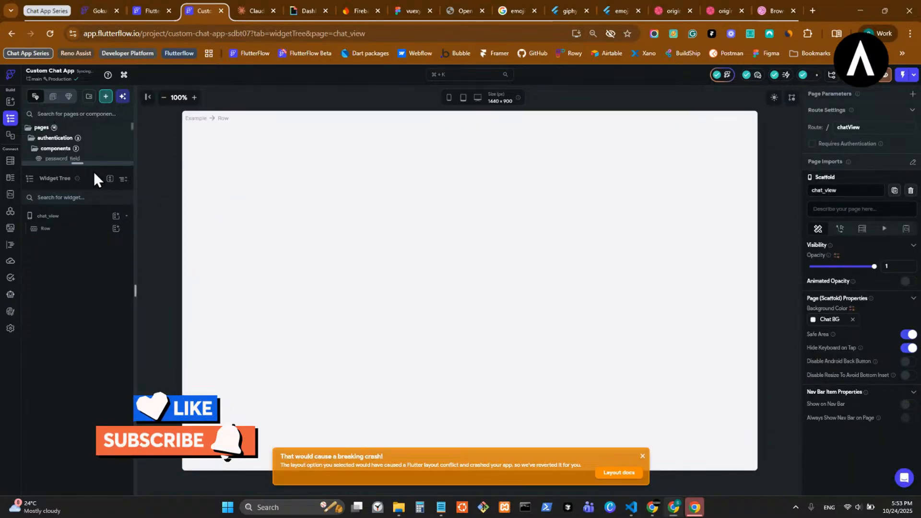
{"action": "left_click_drag", "start_coordinate": [96, 163], "coordinate": [88, 407]}
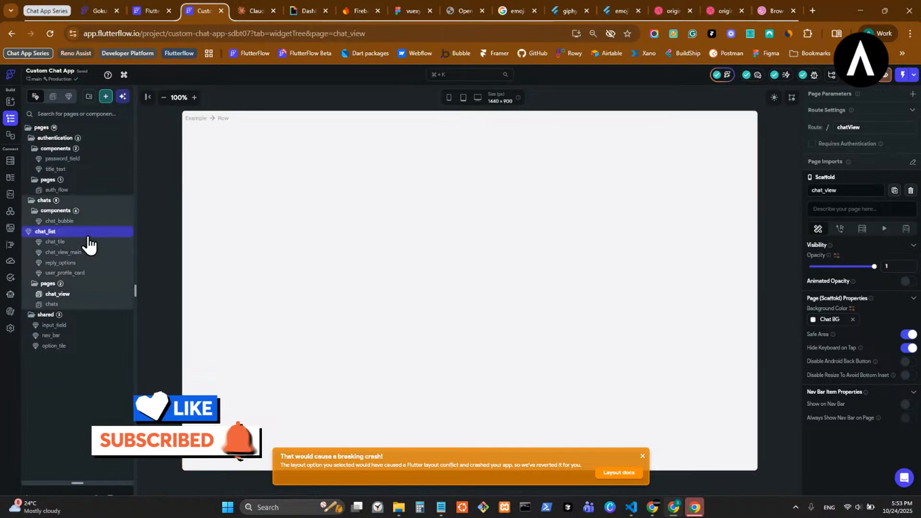
{"action": "left_click_drag", "start_coordinate": [89, 238], "coordinate": [88, 238]}
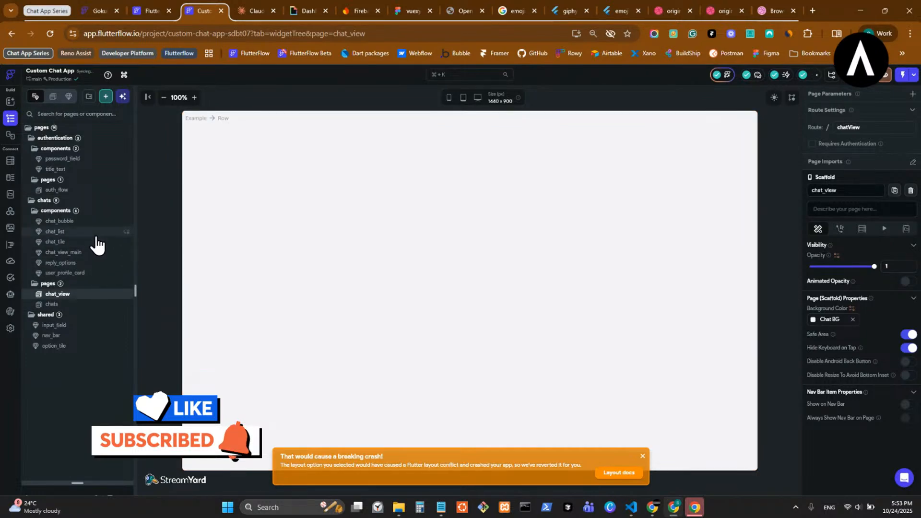
- Open the chat_list component and try its main Column's Main Axis Size options
{"action": "left_click", "coordinate": [96, 236]}
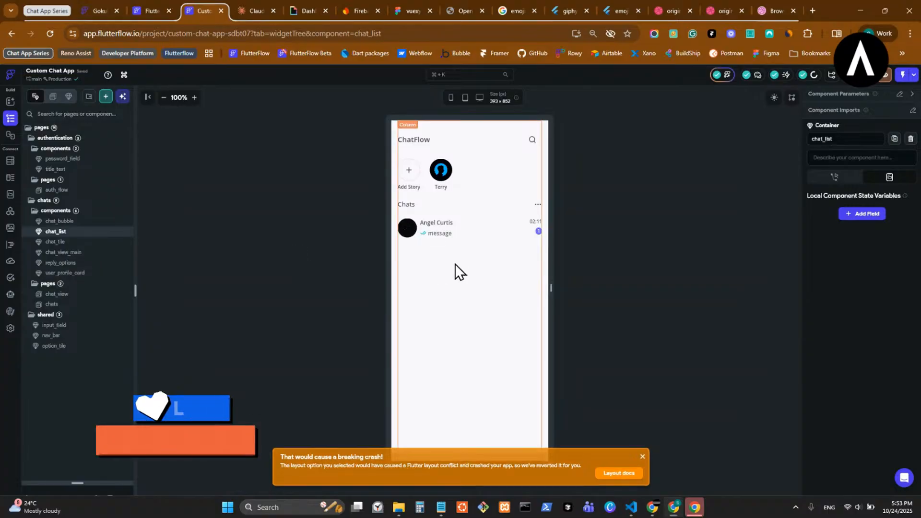
{"action": "left_click", "coordinate": [490, 453]}
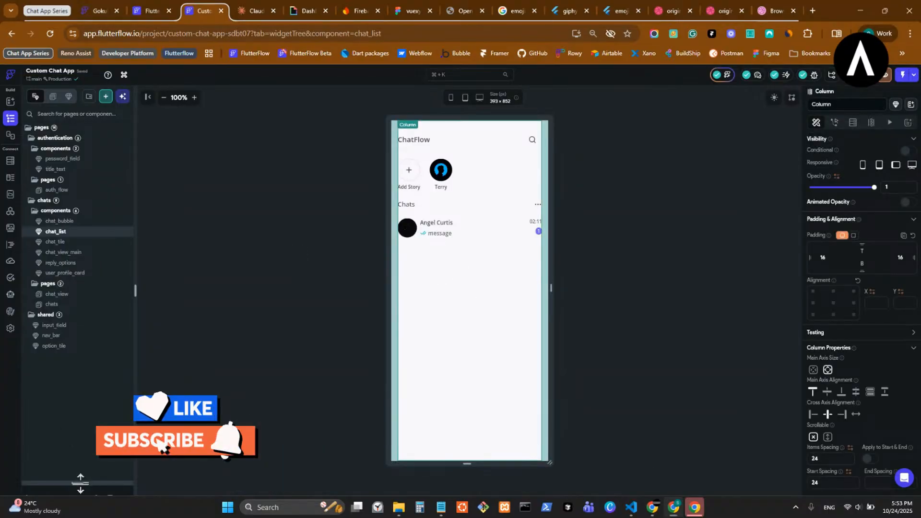
{"action": "left_click_drag", "start_coordinate": [80, 482], "coordinate": [76, 147]}
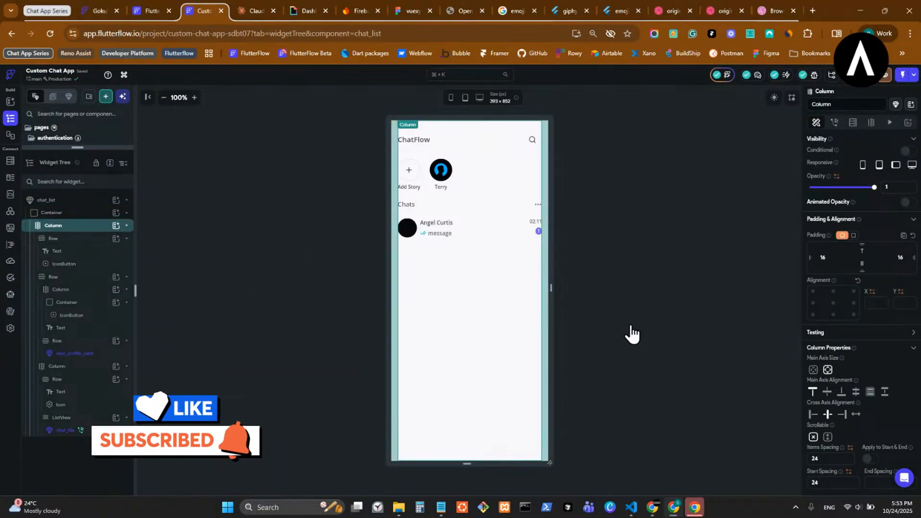
{"action": "left_click", "coordinate": [813, 371]}
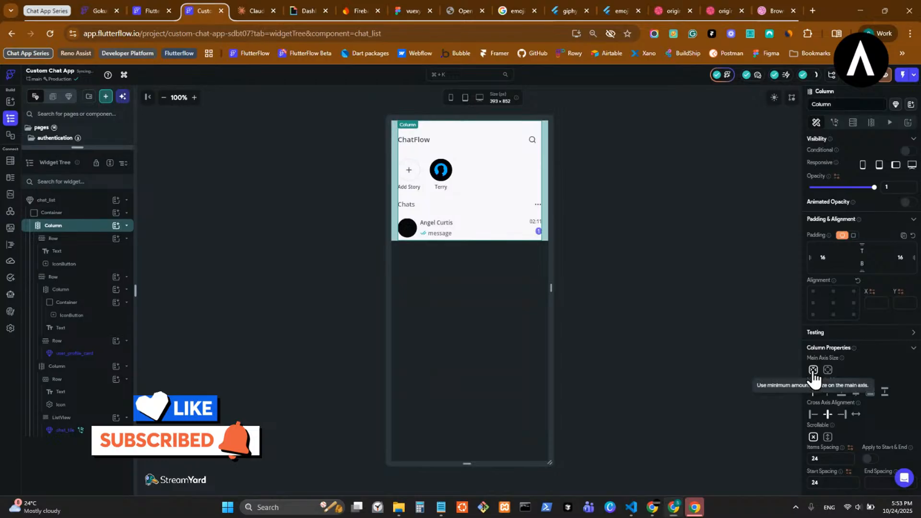
{"action": "left_click", "coordinate": [828, 371]}
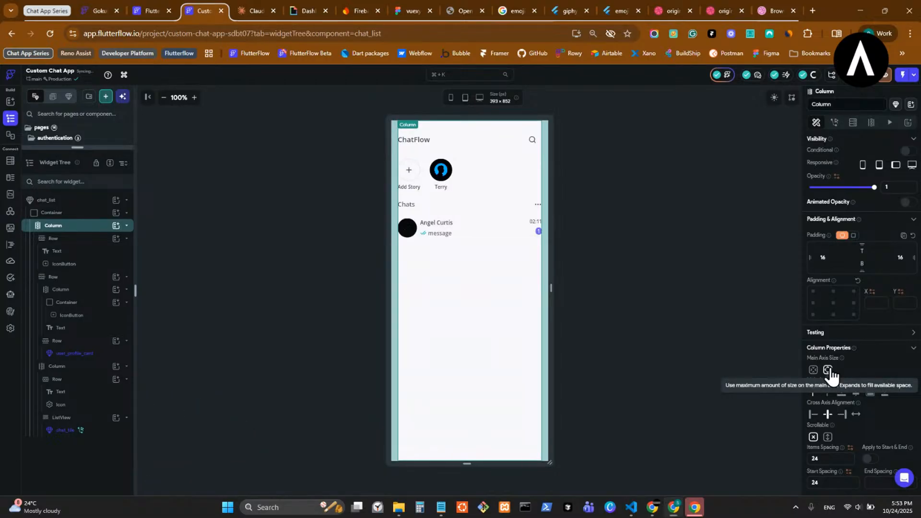
- Inspect the Row and outer Container, then set the Column's Main Axis Size to minimum
{"action": "left_click", "coordinate": [95, 239]}
{"action": "left_click", "coordinate": [86, 213]}
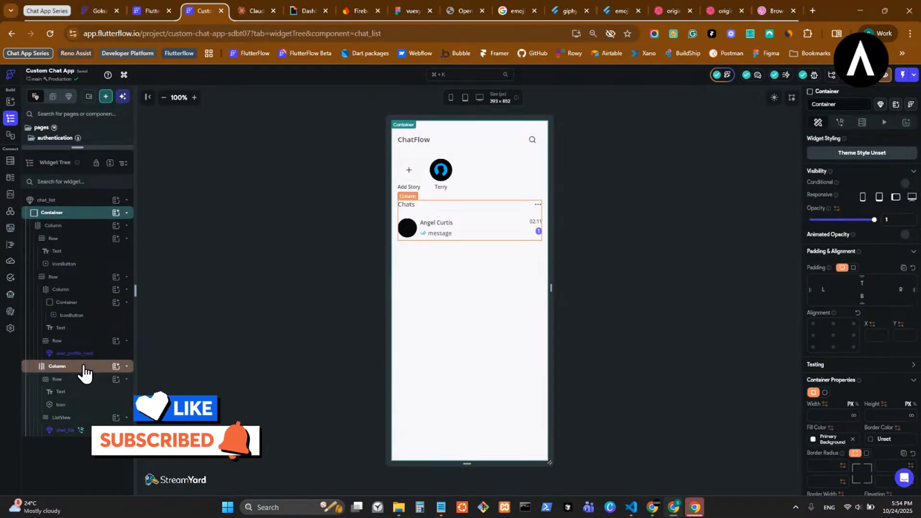
{"action": "left_click", "coordinate": [88, 227]}
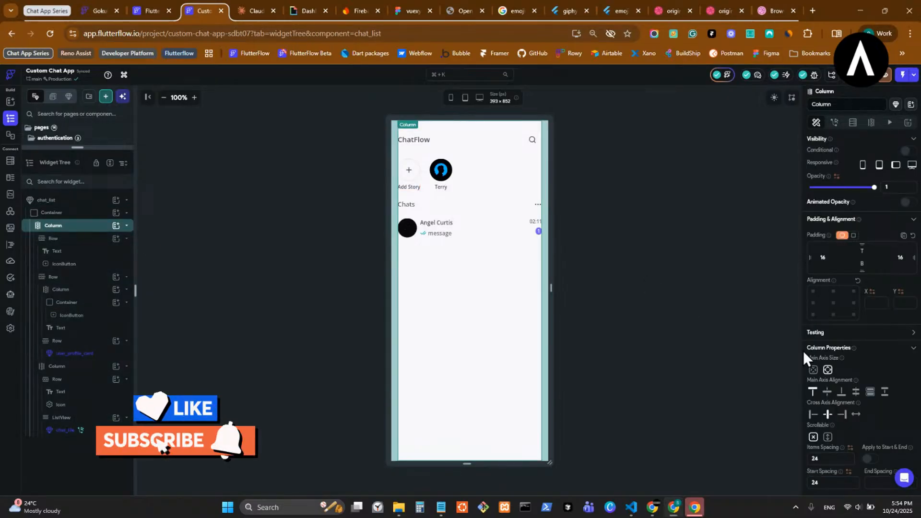
{"action": "left_click", "coordinate": [75, 219]}
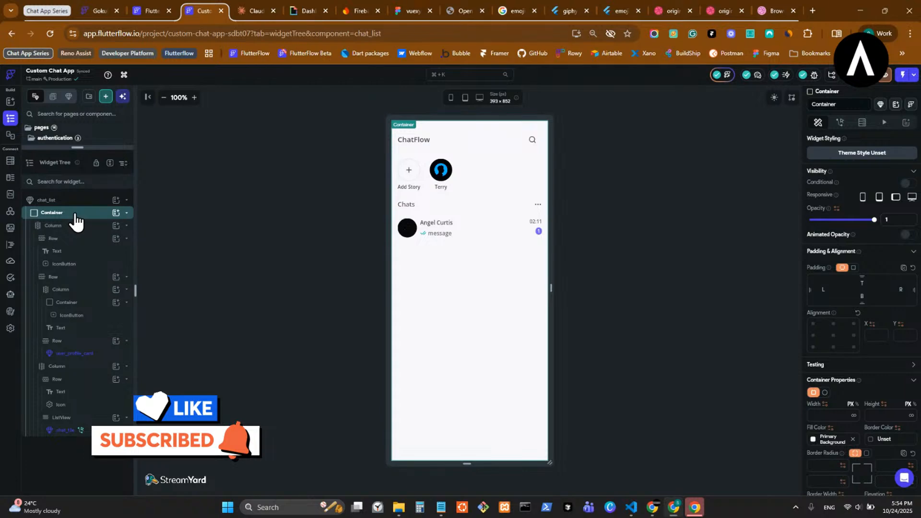
{"action": "scroll", "coordinate": [860, 338], "scroll_direction": "down", "scroll_amount": 1}
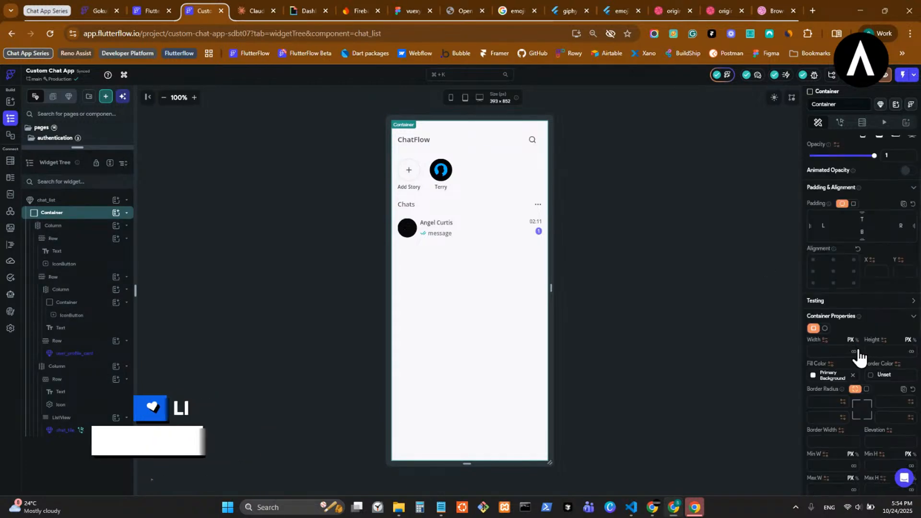
{"action": "left_click", "coordinate": [84, 229]}
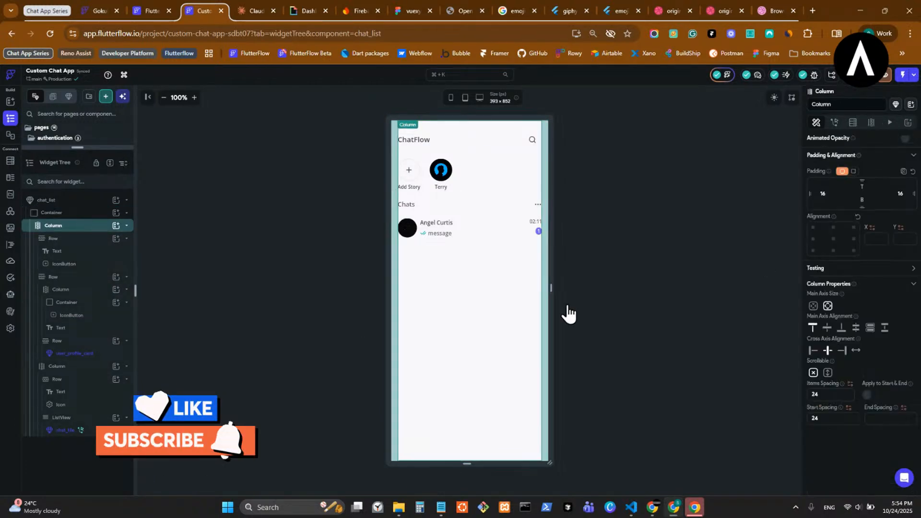
{"action": "left_click", "coordinate": [813, 307]}
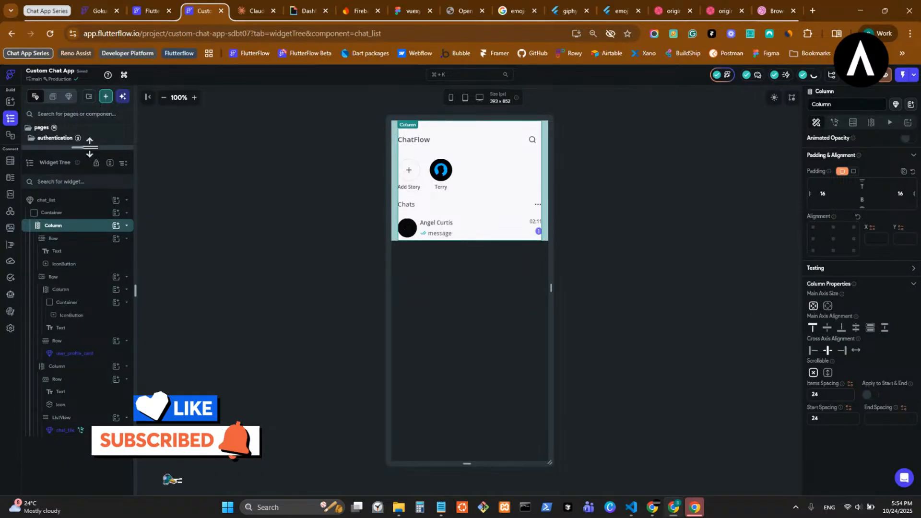
{"action": "left_click_drag", "start_coordinate": [84, 147], "coordinate": [82, 464]}
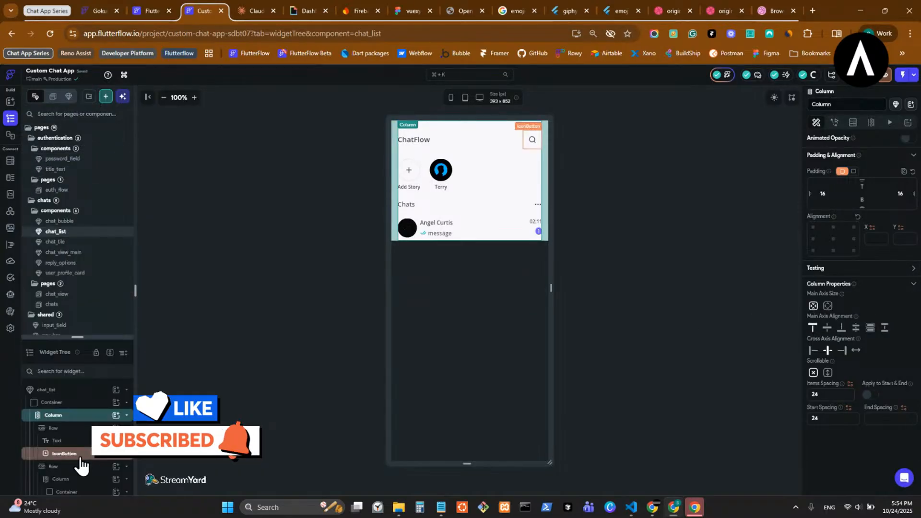
{"action": "left_click_drag", "start_coordinate": [77, 337], "coordinate": [88, 484]}
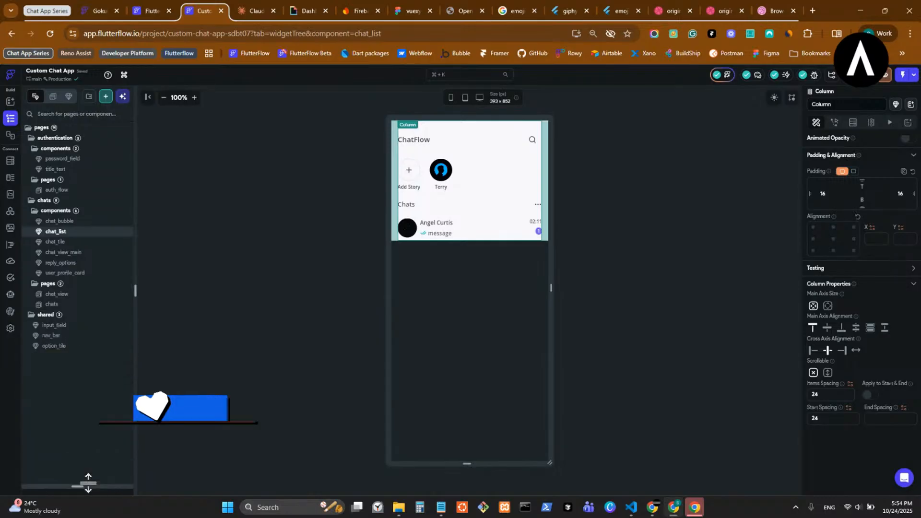
- Inspect the chats page's Stack, chat_list and nav_bar instances, then return to chat_view
{"action": "left_click", "coordinate": [90, 305]}
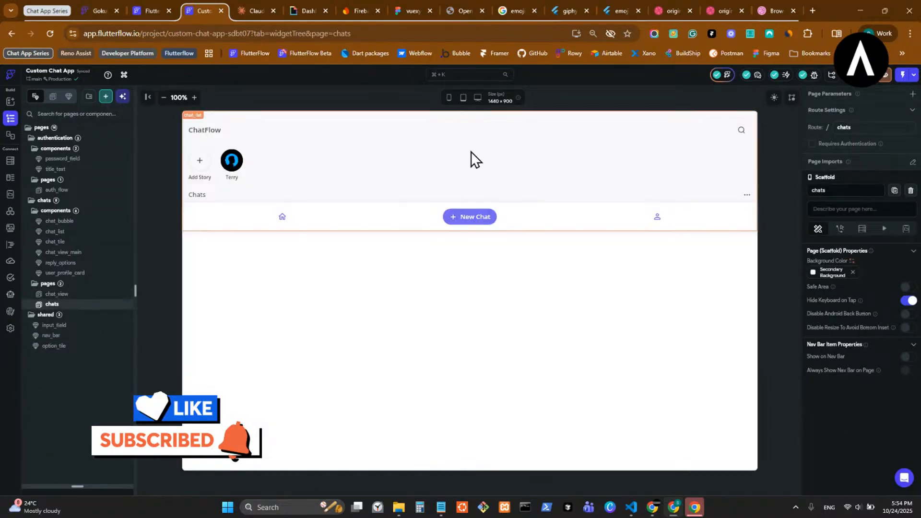
{"action": "left_click", "coordinate": [400, 187]}
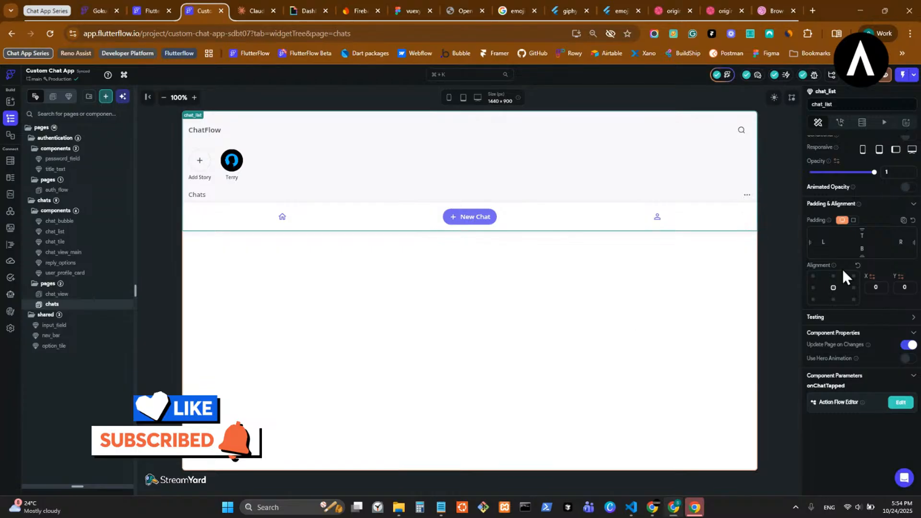
{"action": "left_click_drag", "start_coordinate": [81, 487], "coordinate": [107, 177]}
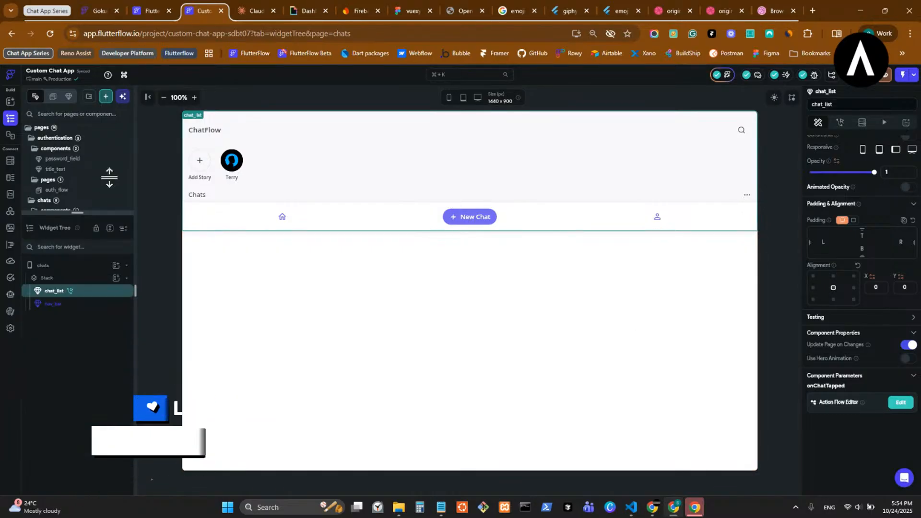
{"action": "left_click", "coordinate": [85, 202]}
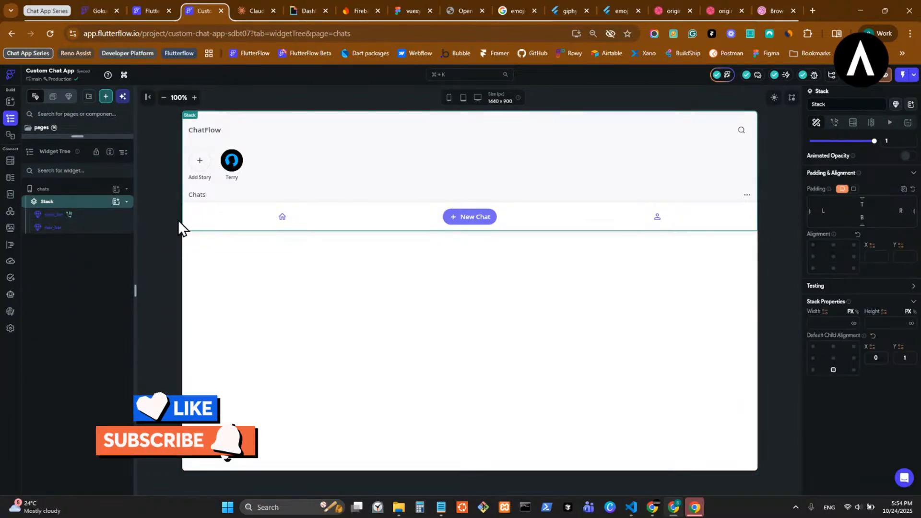
{"action": "left_click", "coordinate": [88, 217]}
{"action": "left_click", "coordinate": [85, 228]}
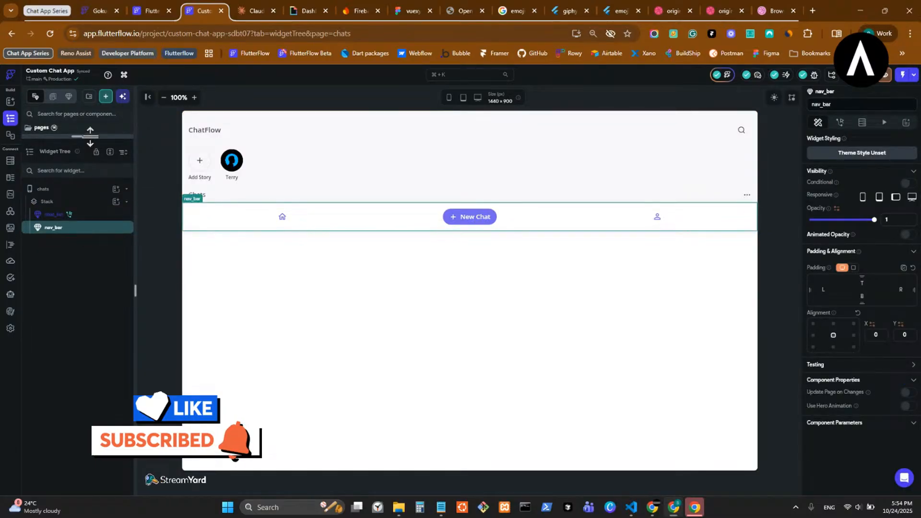
{"action": "left_click_drag", "start_coordinate": [90, 136], "coordinate": [106, 61]}
{"action": "left_click", "coordinate": [82, 295]}
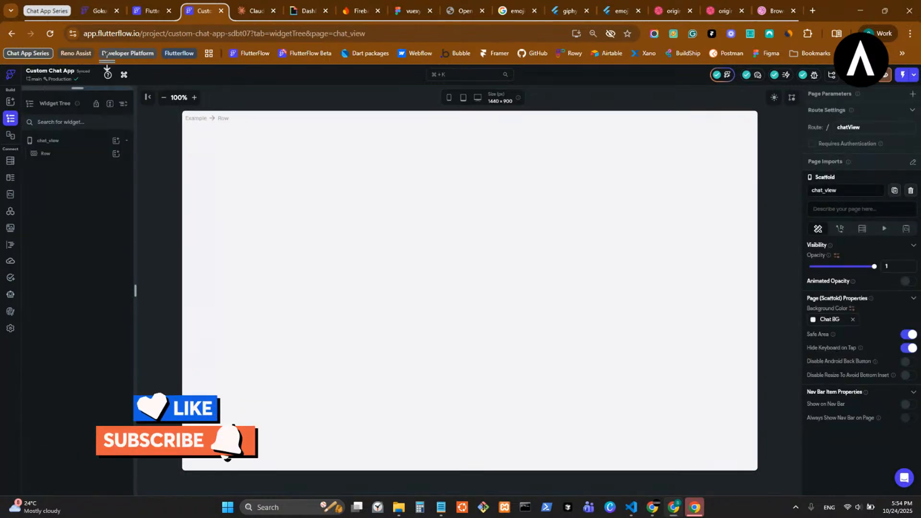
- Pick chat_list from Project Components as the Row's child again; the crash warning reverts it
{"action": "left_click", "coordinate": [115, 155]}
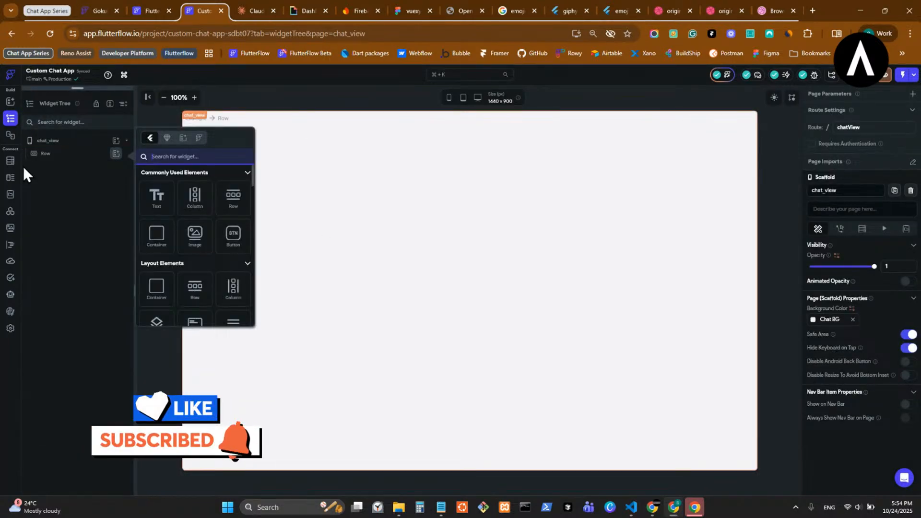
{"action": "left_click", "coordinate": [167, 137]}
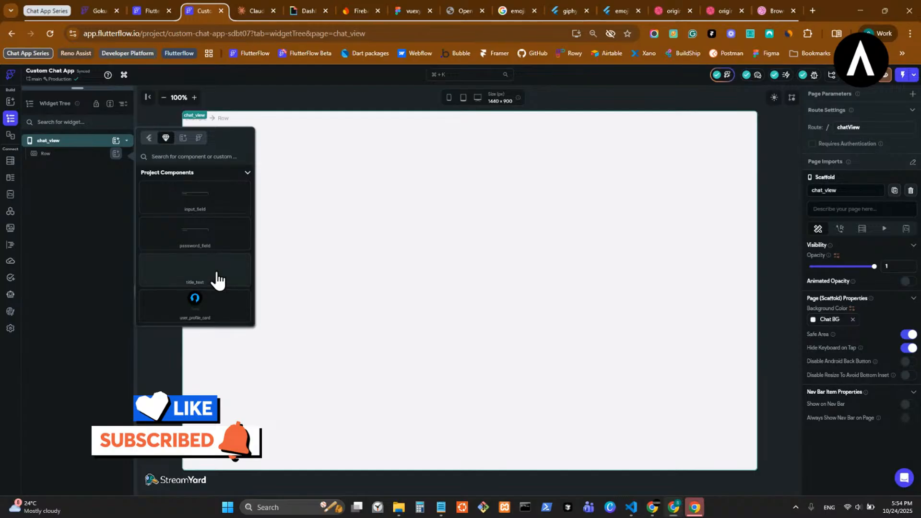
{"action": "scroll", "coordinate": [217, 279], "scroll_direction": "down", "scroll_amount": 3}
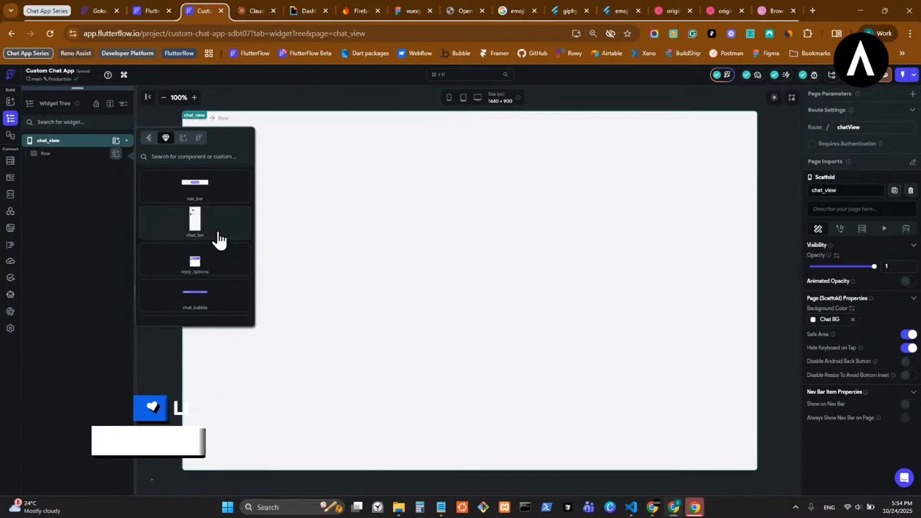
{"action": "left_click", "coordinate": [217, 237]}
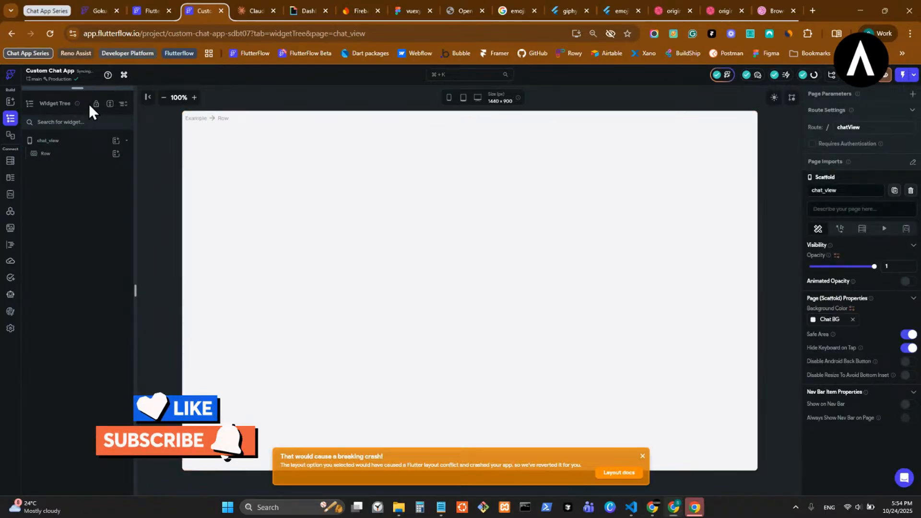
- In chat_list, cut the Container and undo to restore it, then open chat_view
{"action": "left_click_drag", "start_coordinate": [106, 98], "coordinate": [106, 490]}
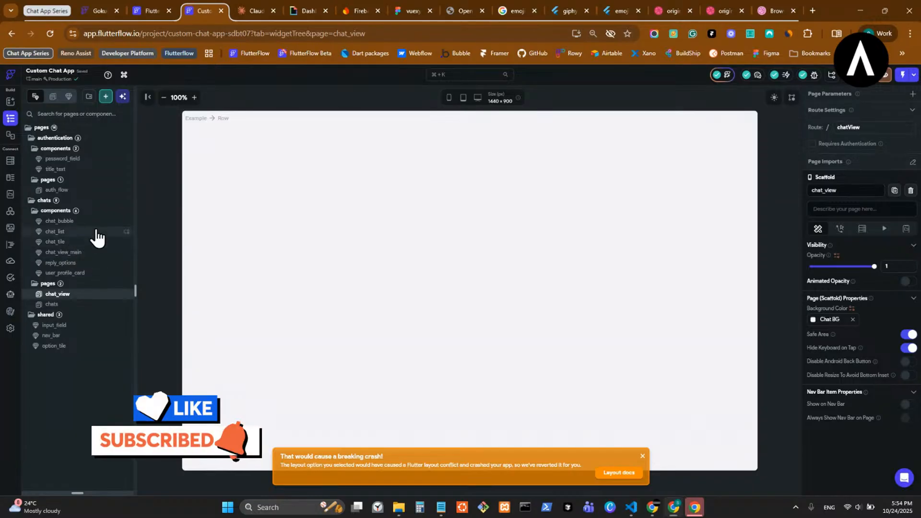
{"action": "left_click", "coordinate": [97, 235]}
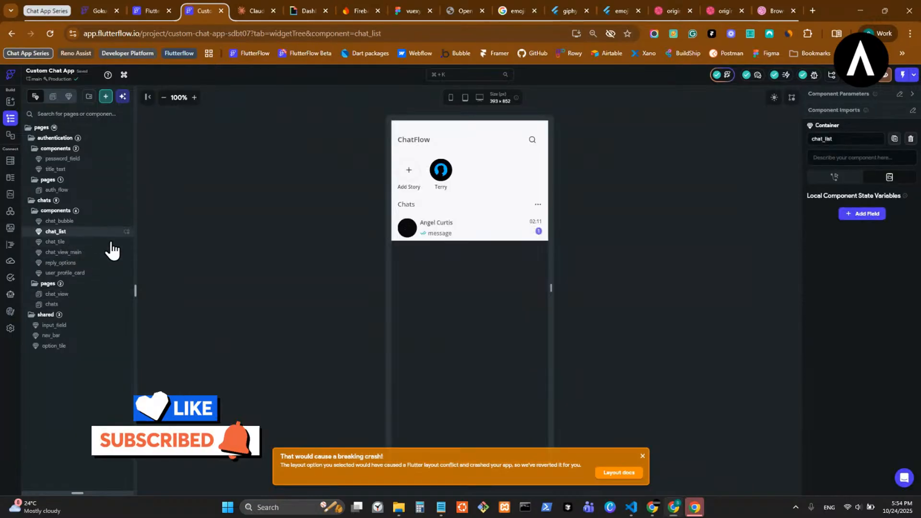
{"action": "left_click", "coordinate": [643, 458]}
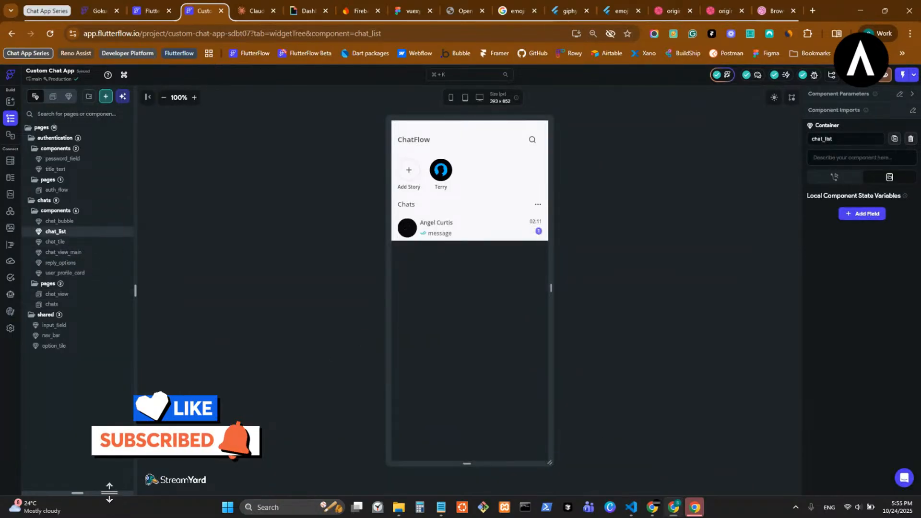
{"action": "left_click_drag", "start_coordinate": [110, 492], "coordinate": [116, 87]}
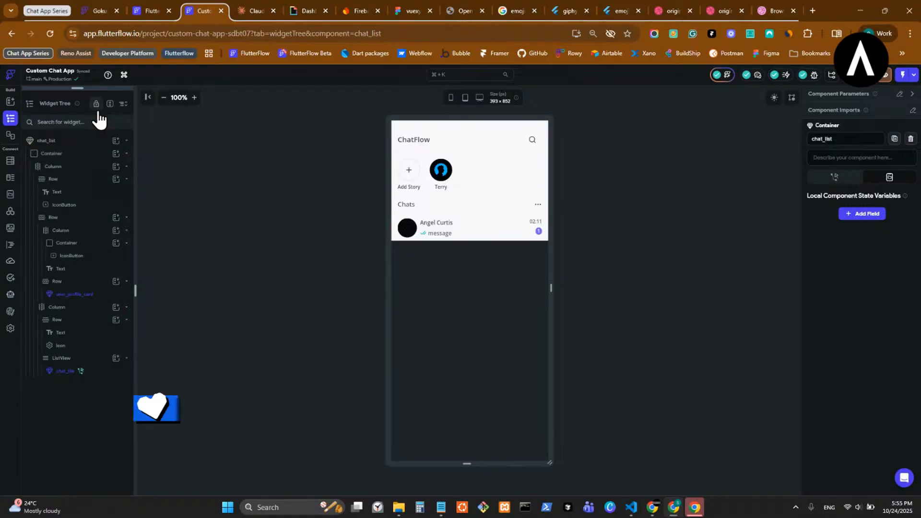
{"action": "left_click", "coordinate": [89, 156]}
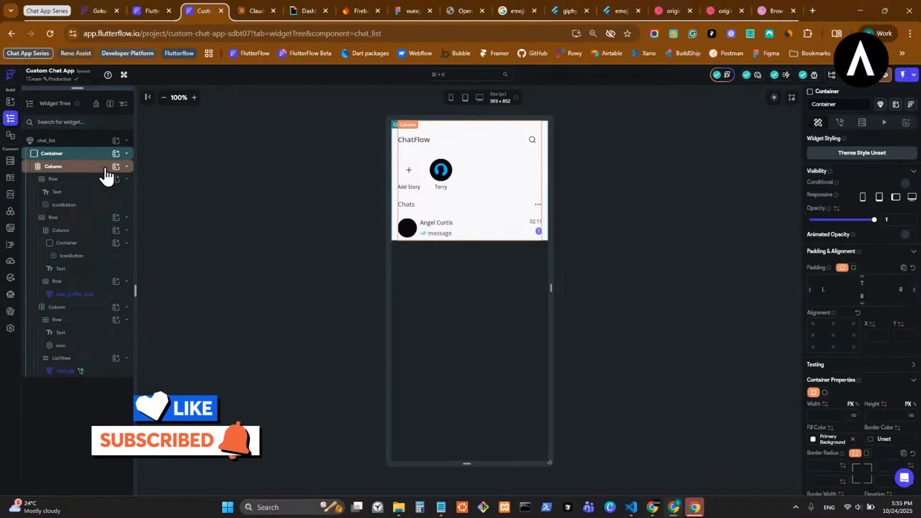
{"action": "key", "text": "ctrl+x"}
{"action": "key", "text": "ctrl+x"}
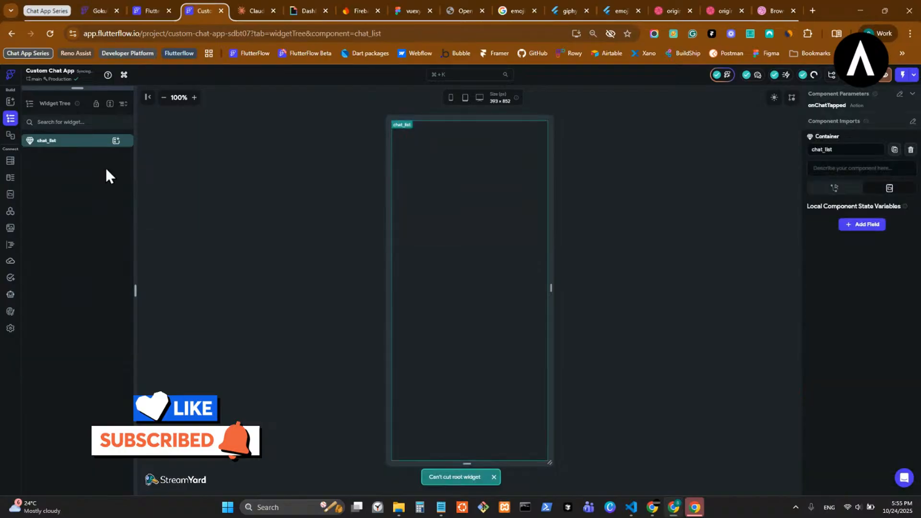
{"action": "key", "text": "ctrl+z"}
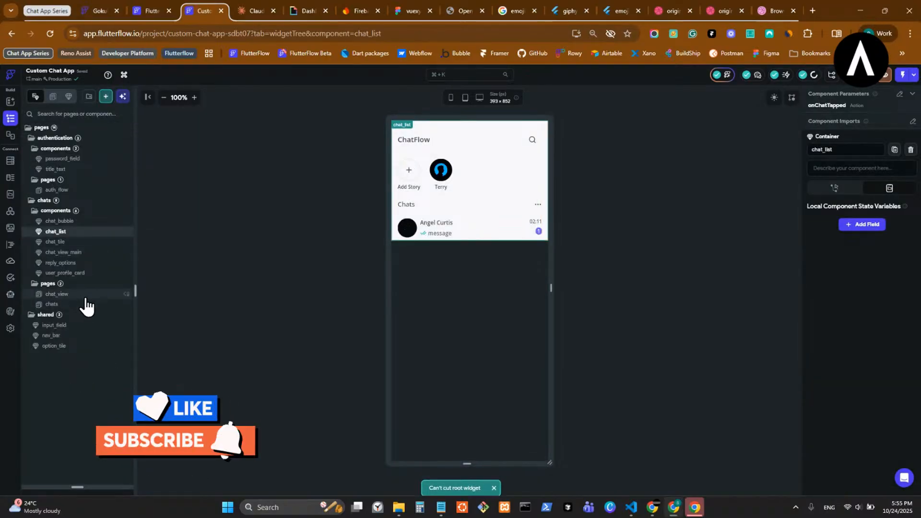
{"action": "left_click", "coordinate": [83, 297]}
- Select the Row, try pasting the Container, and set Cross Axis Alignment to Stretch
{"action": "left_click_drag", "start_coordinate": [86, 487], "coordinate": [96, 75]}
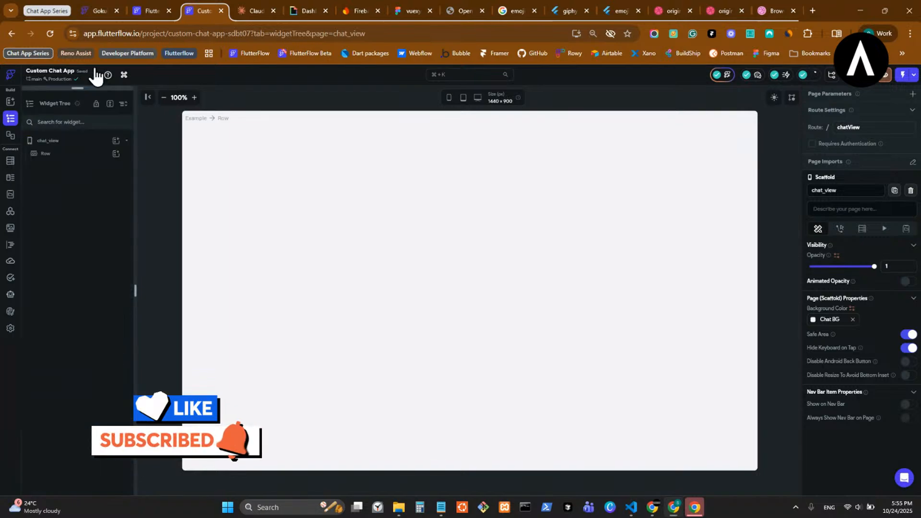
{"action": "left_click", "coordinate": [72, 154]}
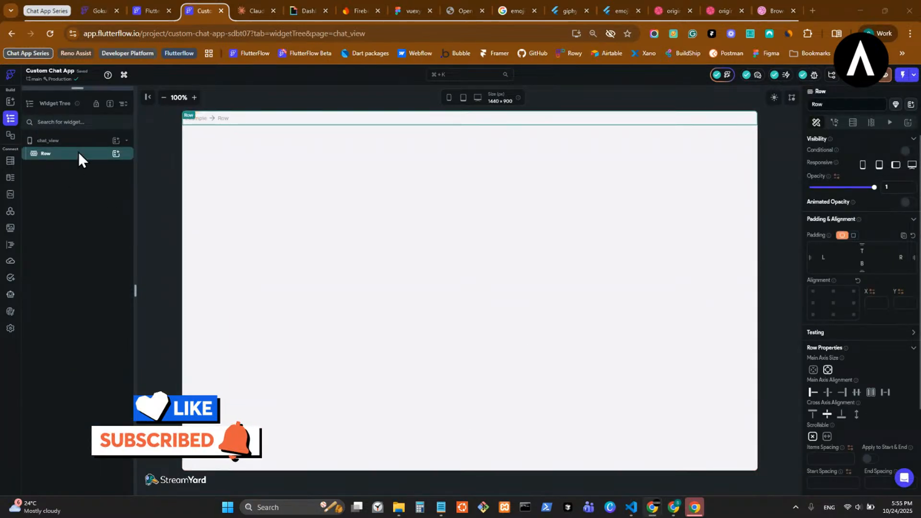
{"action": "key", "text": "ctrl+v"}
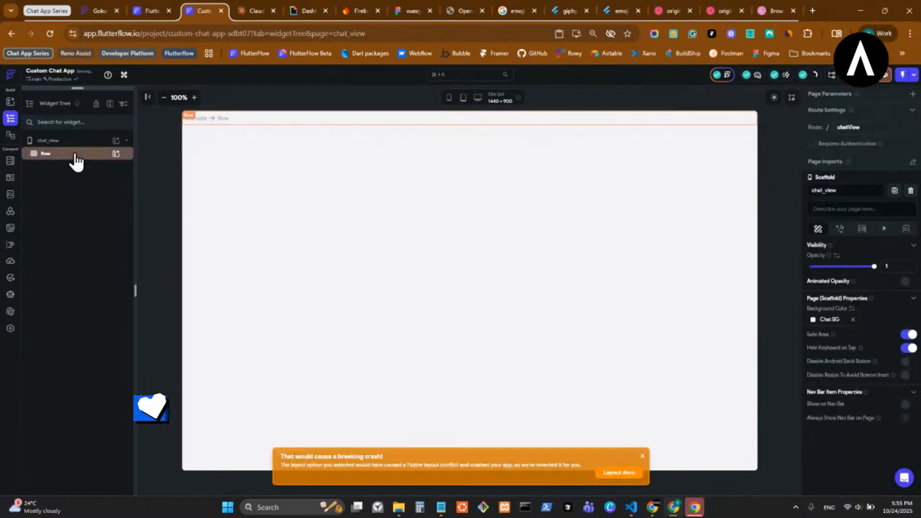
{"action": "left_click", "coordinate": [116, 154]}
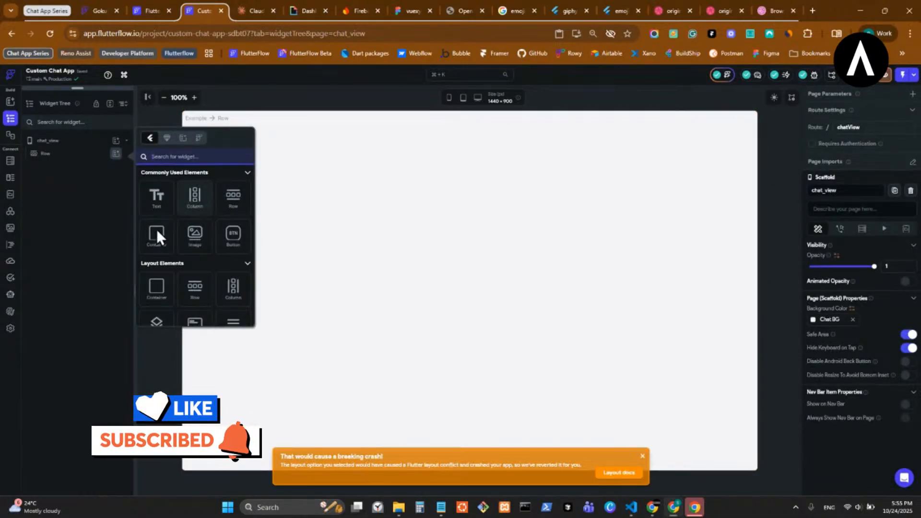
{"action": "left_click", "coordinate": [273, 119]}
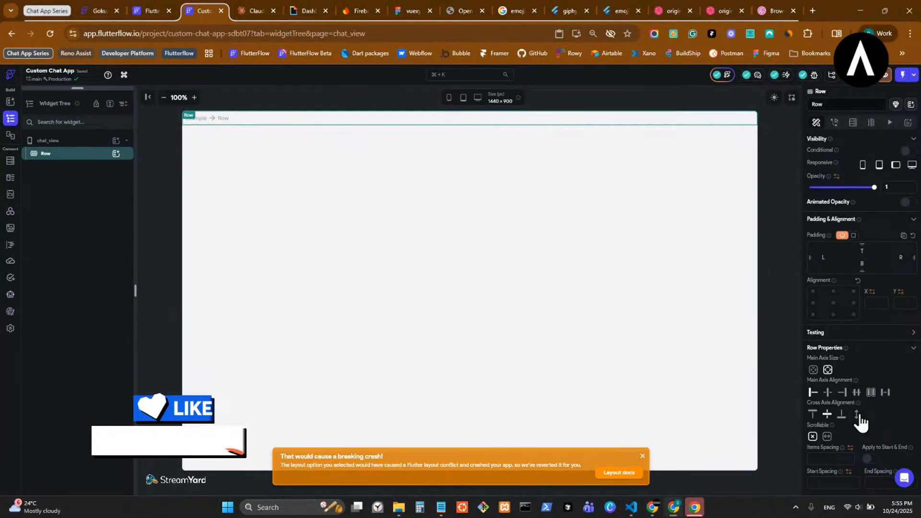
{"action": "left_click", "coordinate": [858, 415]}
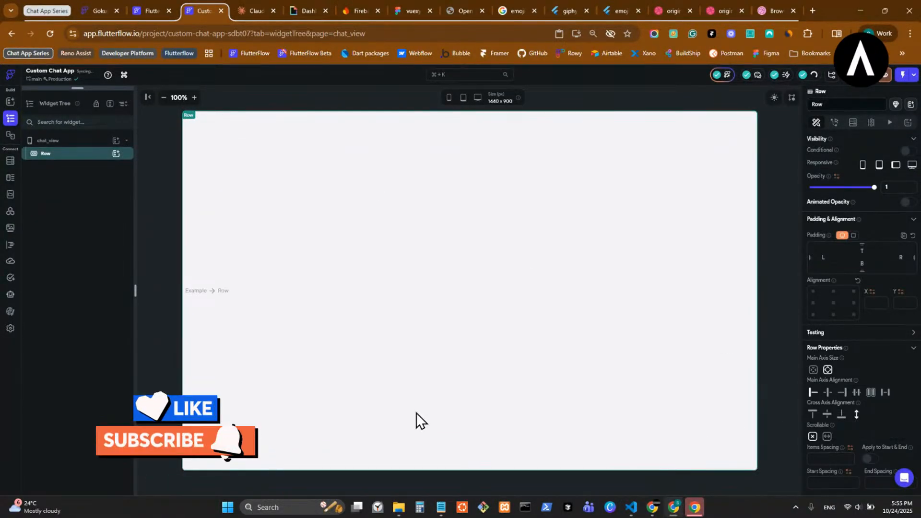
- Try adding chat_list from Project Components into the Row again, then reselect the Row
{"action": "left_click", "coordinate": [115, 154]}
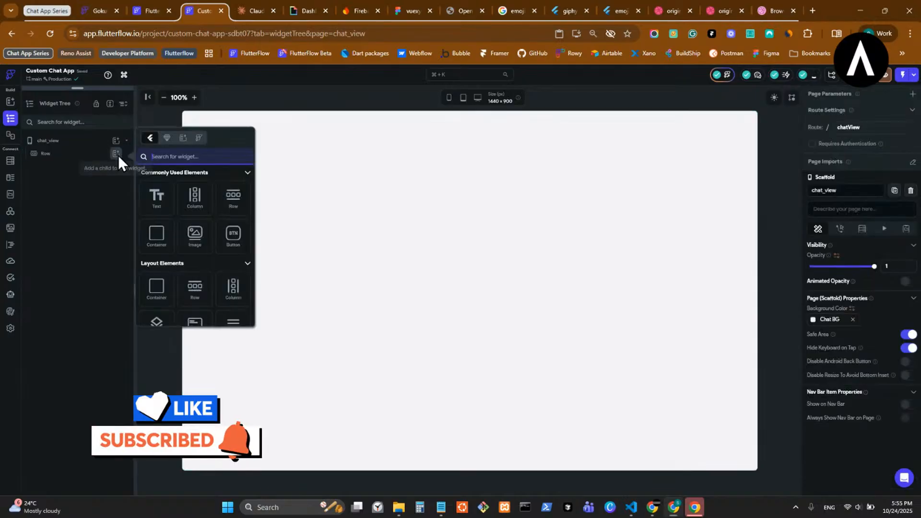
{"action": "left_click", "coordinate": [166, 138]}
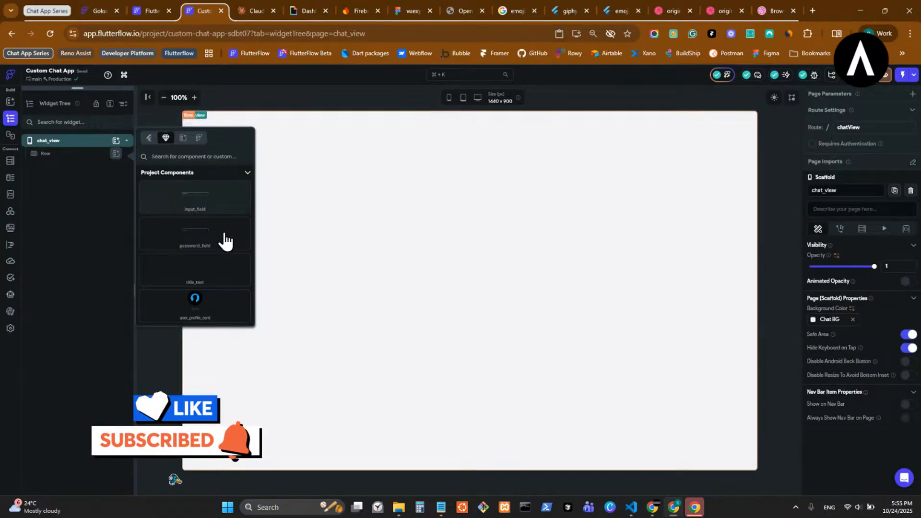
{"action": "scroll", "coordinate": [223, 247], "scroll_direction": "down", "scroll_amount": 2}
{"action": "scroll", "coordinate": [221, 261], "scroll_direction": "down", "scroll_amount": 2}
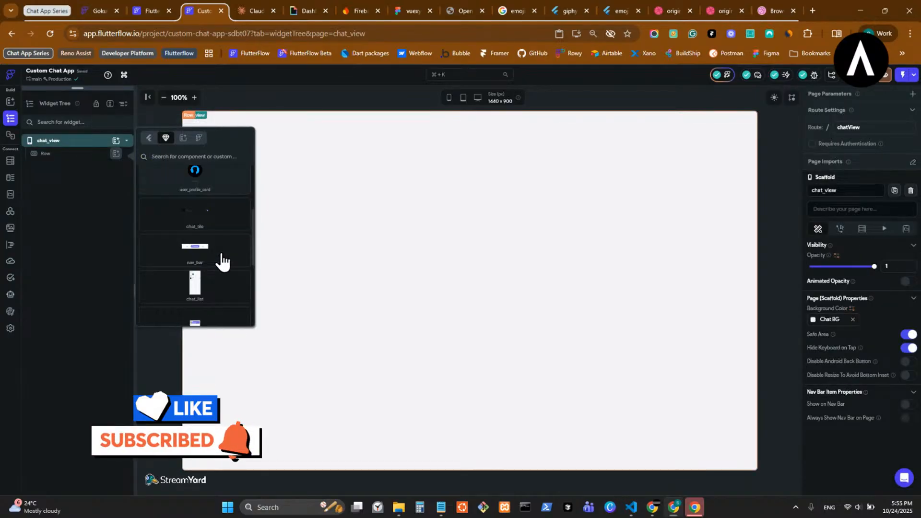
{"action": "left_click", "coordinate": [213, 295]}
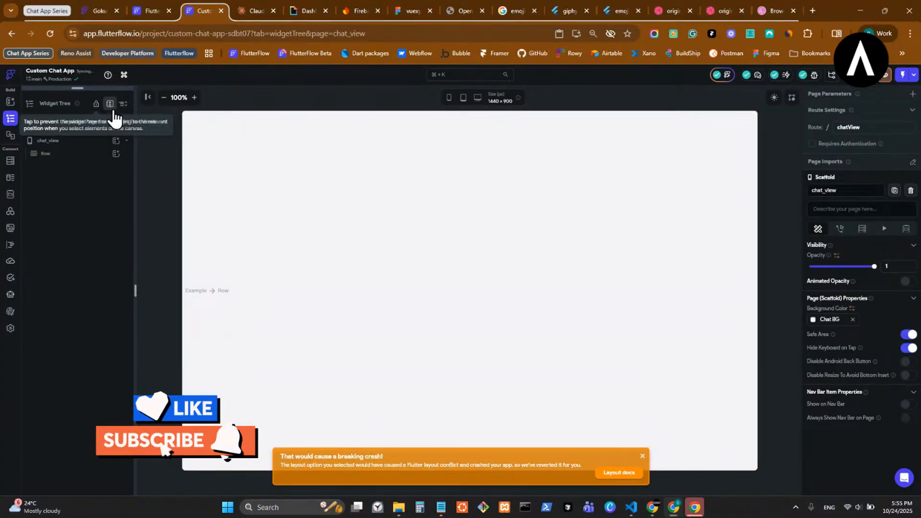
{"action": "left_click", "coordinate": [314, 162]}
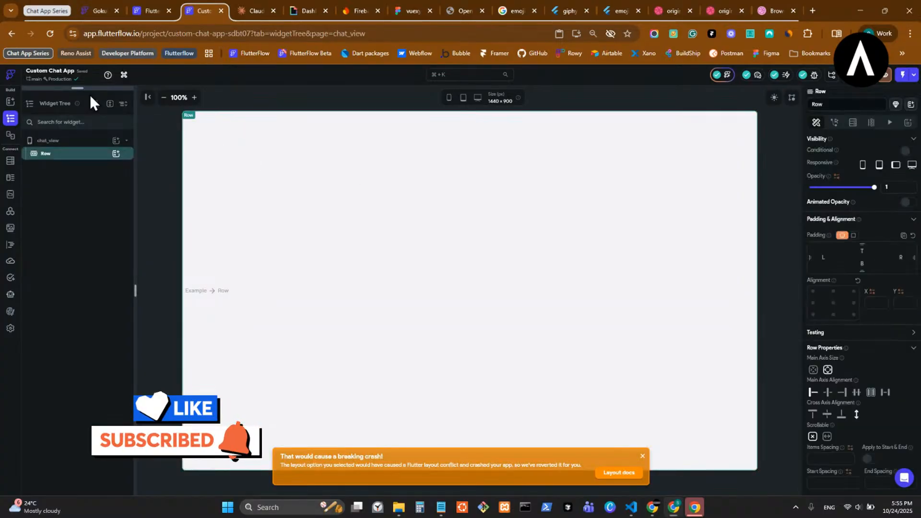
- Compare the reference project's Row and messages Container, then set the Row's Cross Axis Alignment to Start
{"action": "left_click", "coordinate": [149, 10]}
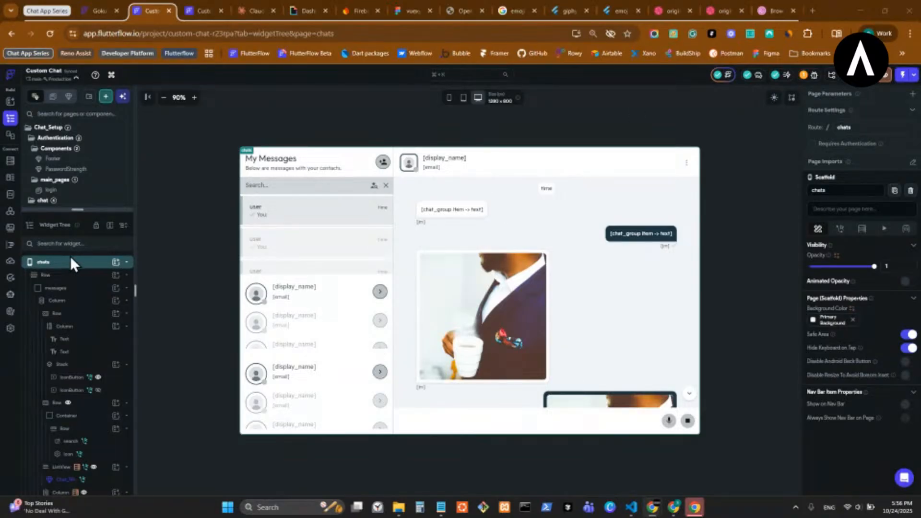
{"action": "left_click", "coordinate": [93, 276]}
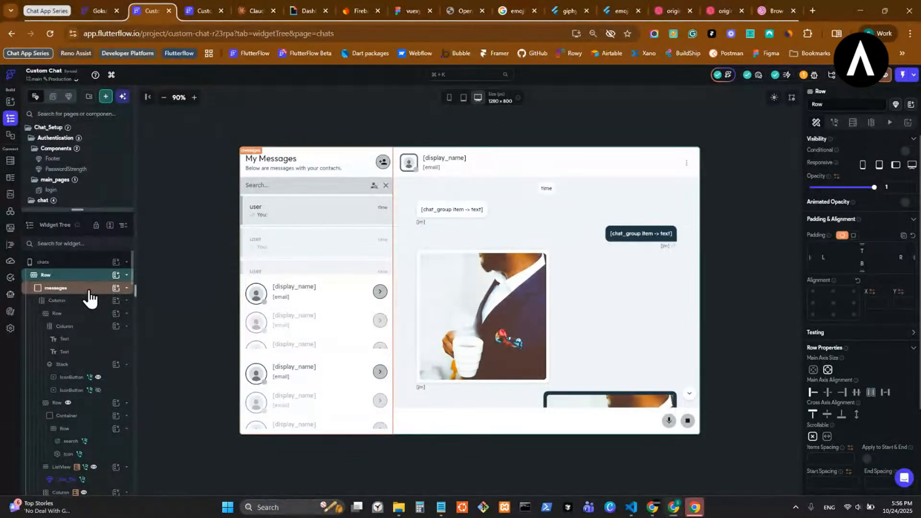
{"action": "left_click", "coordinate": [90, 290]}
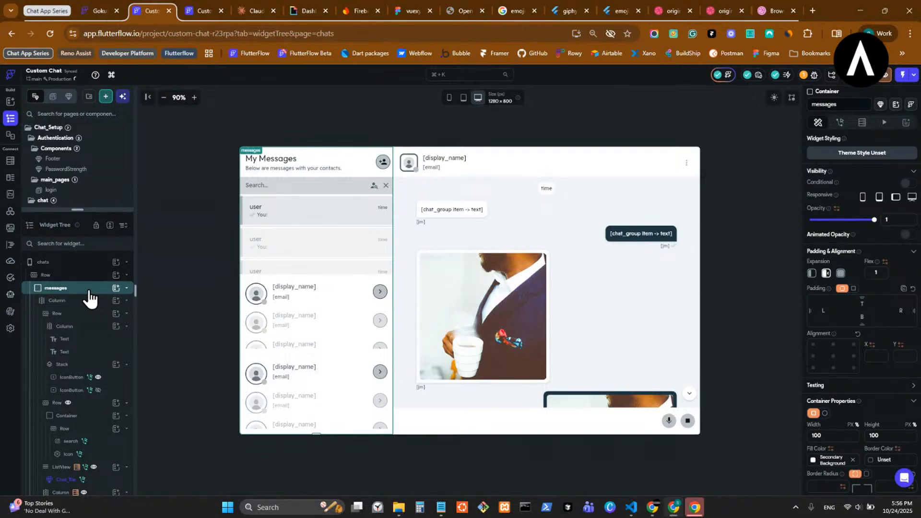
{"action": "double_click", "coordinate": [90, 291]}
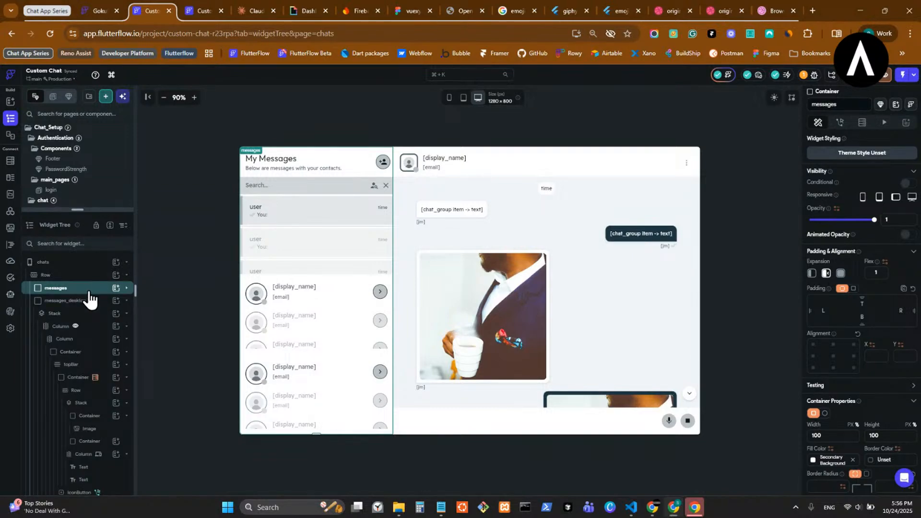
{"action": "double_click", "coordinate": [88, 290]}
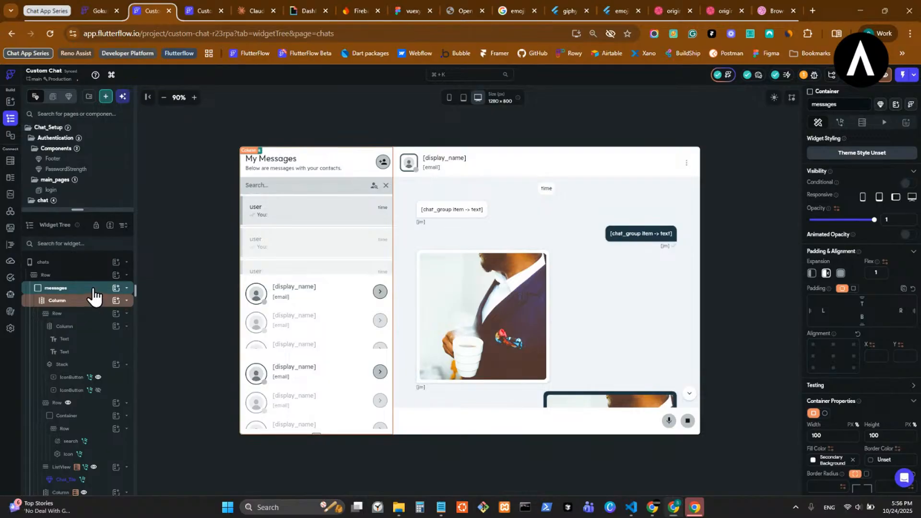
{"action": "left_click", "coordinate": [196, 7]}
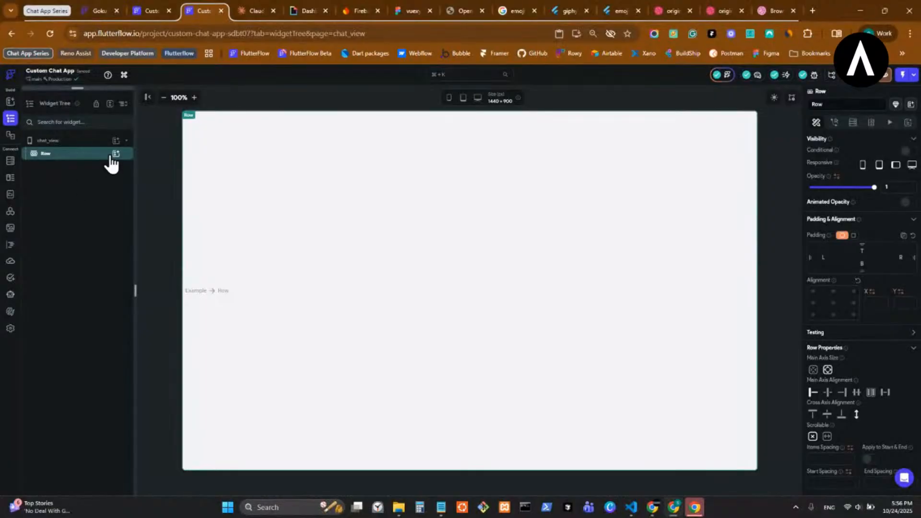
{"action": "left_click", "coordinate": [813, 414]}
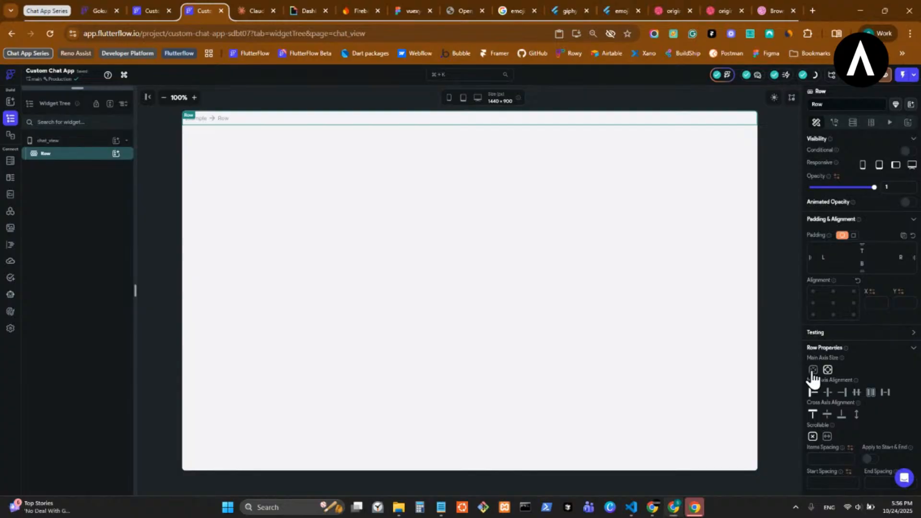
- Re-check the reference chats page's Row, then return to the Custom Chat App editor
{"action": "left_click", "coordinate": [142, 14]}
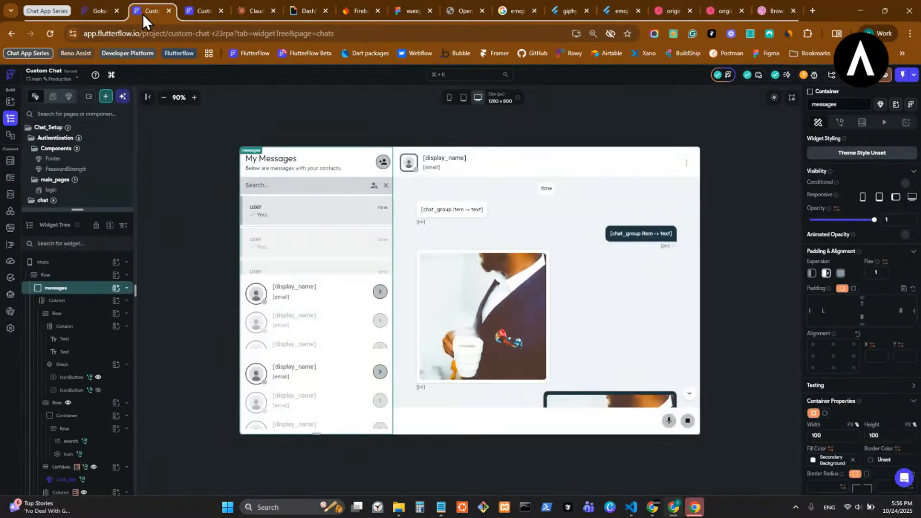
{"action": "left_click", "coordinate": [75, 279]}
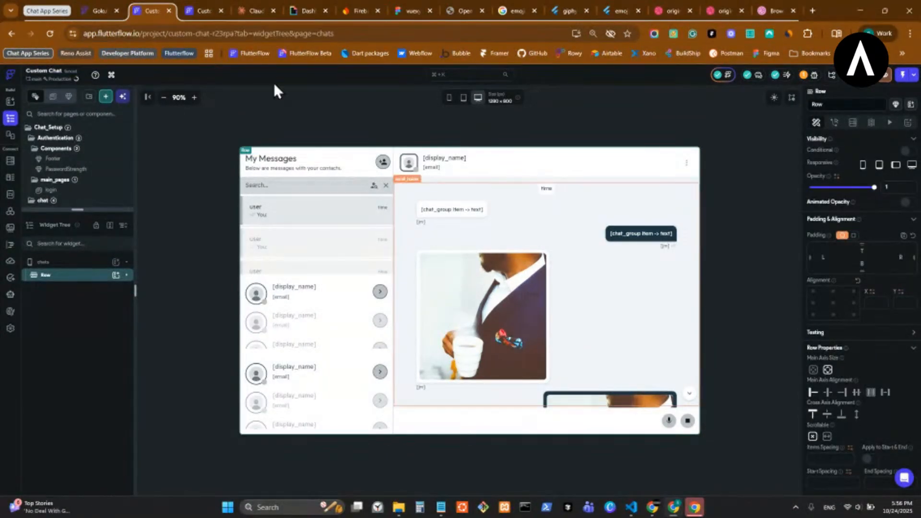
{"action": "left_click", "coordinate": [85, 3]}
{"action": "left_click", "coordinate": [200, 4]}
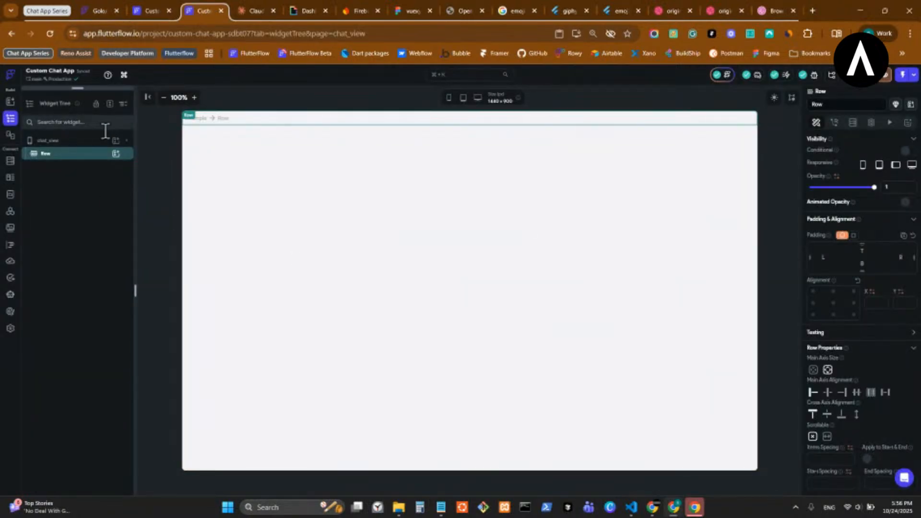
{"action": "left_click_drag", "start_coordinate": [112, 90], "coordinate": [77, 379]}
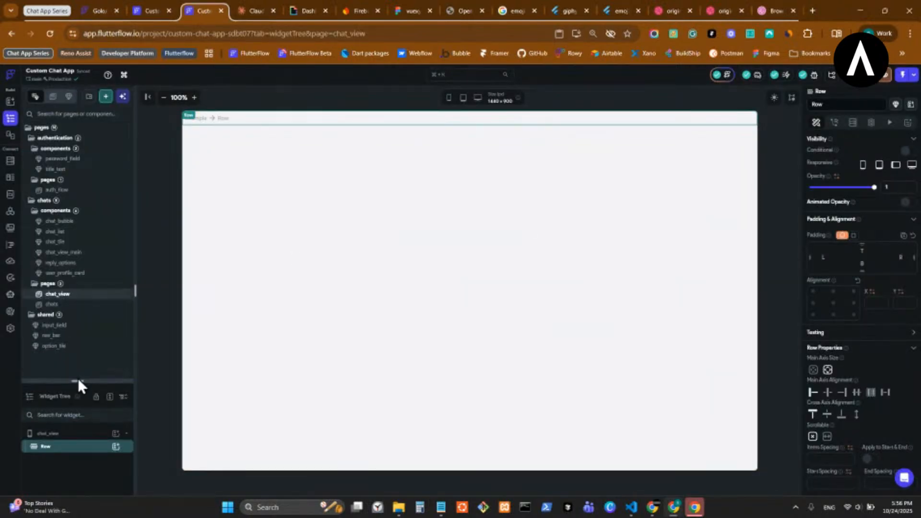
- Set the chat_list outer Container's width and height to 100%
{"action": "left_click", "coordinate": [85, 234]}
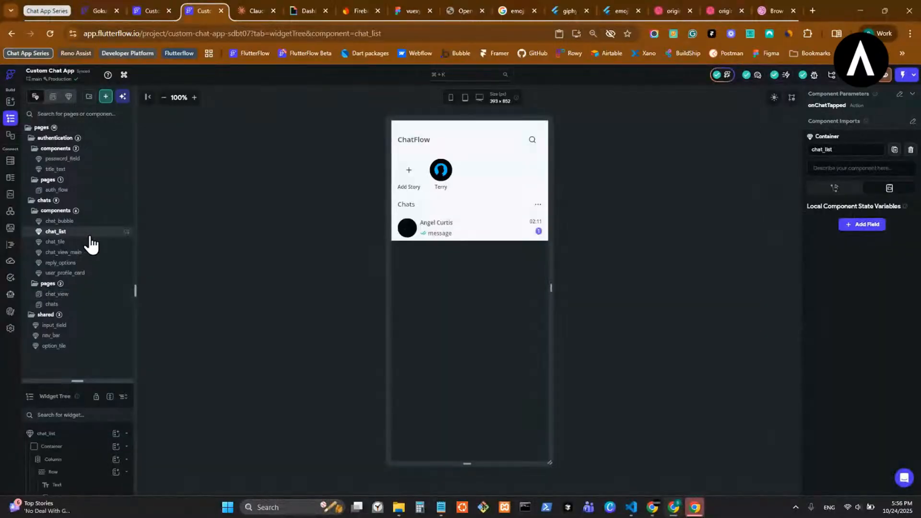
{"action": "left_click", "coordinate": [82, 447]}
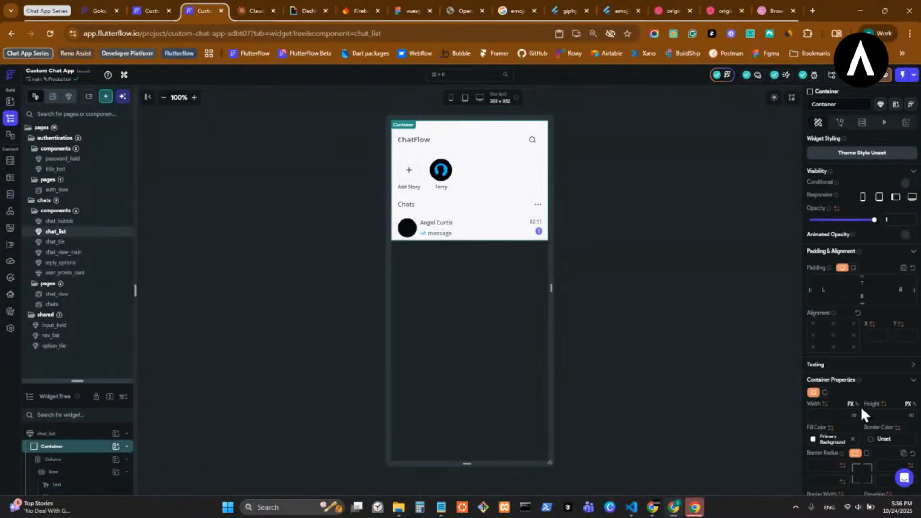
{"action": "left_click", "coordinate": [858, 404]}
{"action": "left_click", "coordinate": [836, 416]}
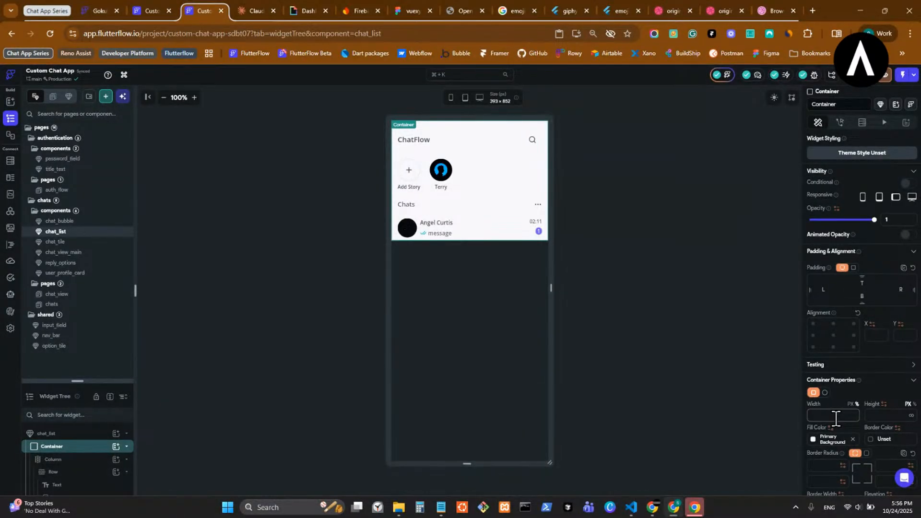
{"action": "type", "text": "100"}
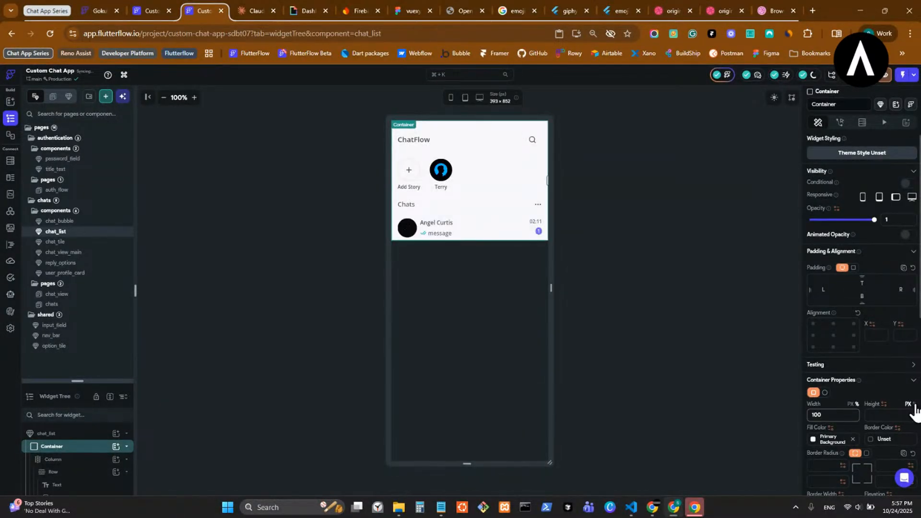
{"action": "left_click", "coordinate": [914, 404]}
{"action": "left_click", "coordinate": [890, 417]}
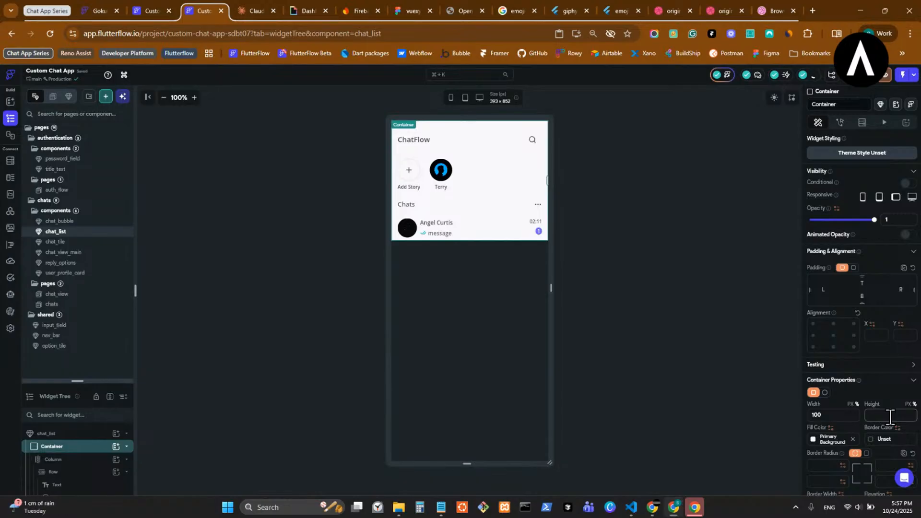
{"action": "type", "text": "100"}
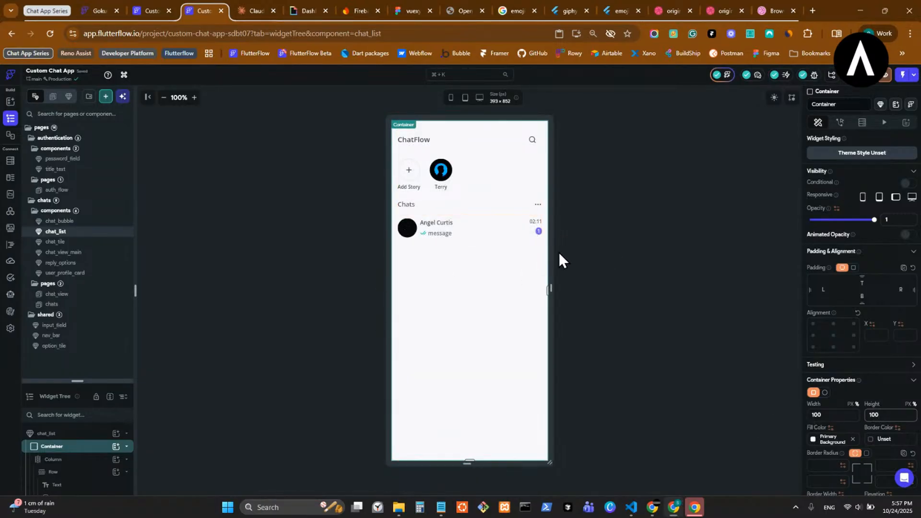
{"action": "left_click_drag", "start_coordinate": [79, 381], "coordinate": [101, 148]}
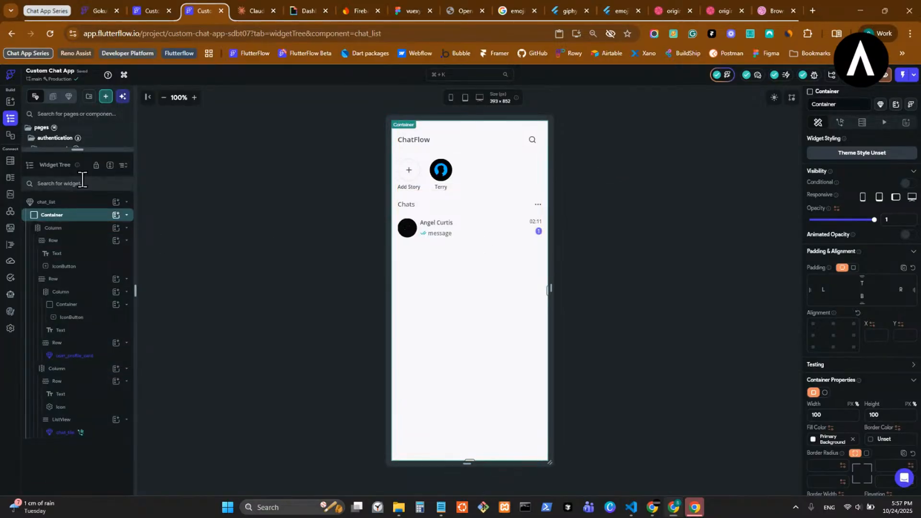
{"action": "left_click_drag", "start_coordinate": [96, 148], "coordinate": [90, 445]}
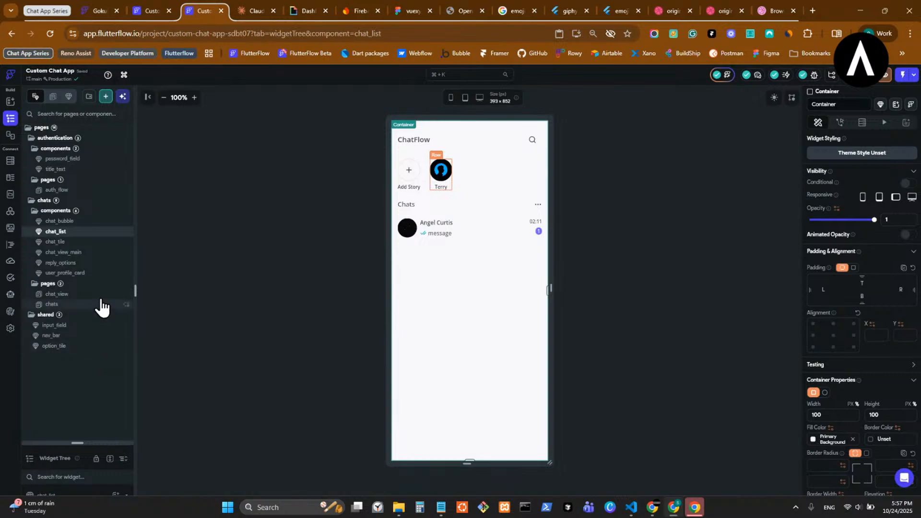
- Open the chats pages and turn off overflow display in Canvas Settings
{"action": "left_click", "coordinate": [98, 294]}
{"action": "left_click", "coordinate": [100, 307]}
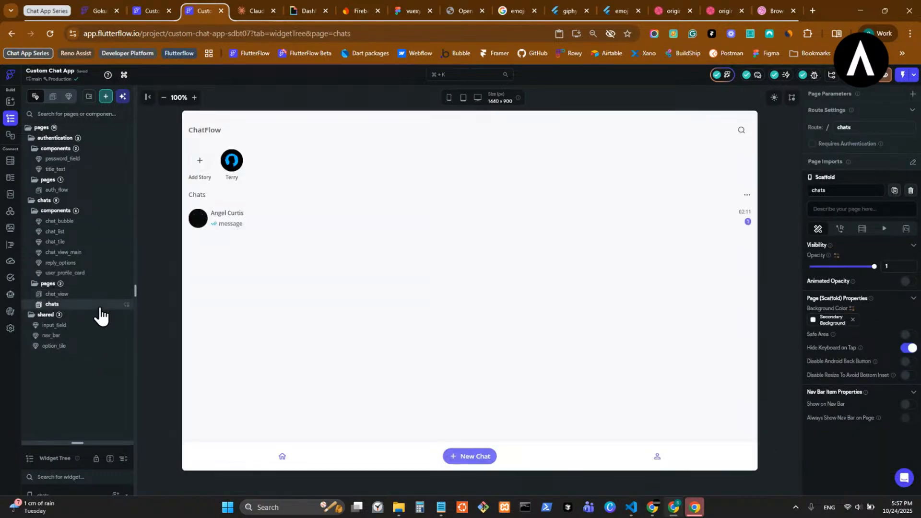
{"action": "left_click", "coordinate": [792, 97]}
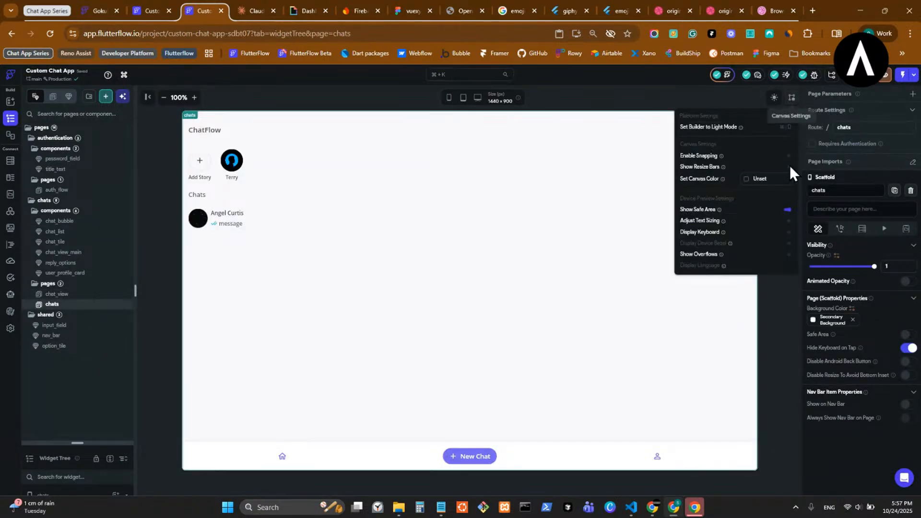
{"action": "left_click", "coordinate": [786, 256]}
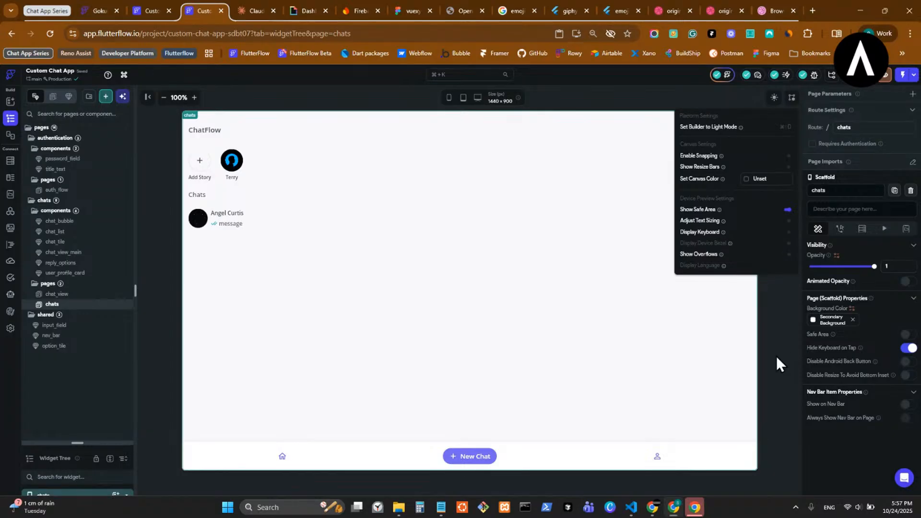
{"action": "left_click", "coordinate": [776, 356]}
- Return to chat_view and start adding a child widget inside its empty Row
{"action": "left_click", "coordinate": [82, 297]}
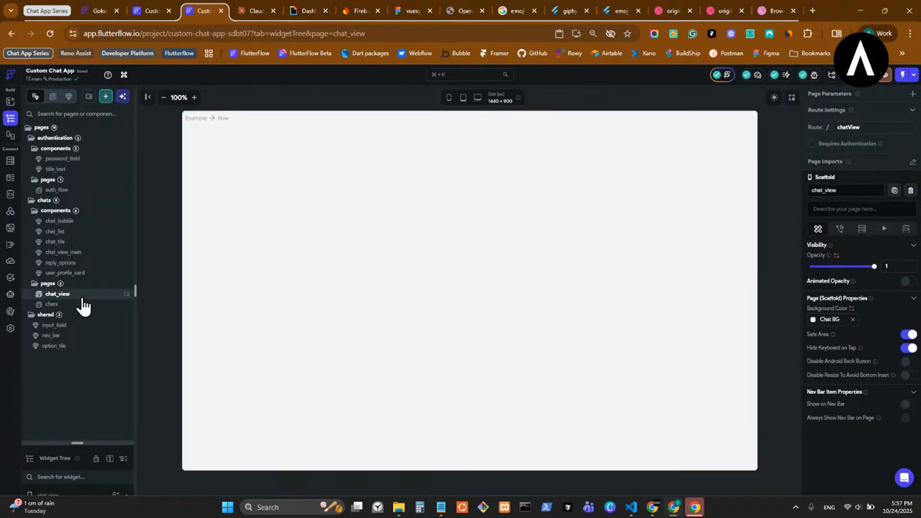
{"action": "left_click_drag", "start_coordinate": [76, 444], "coordinate": [82, 126]}
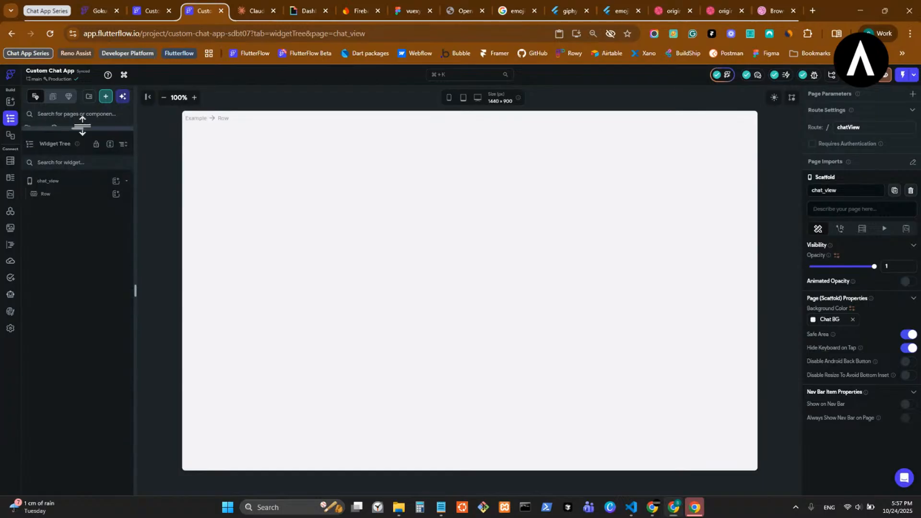
{"action": "left_click", "coordinate": [115, 193]}
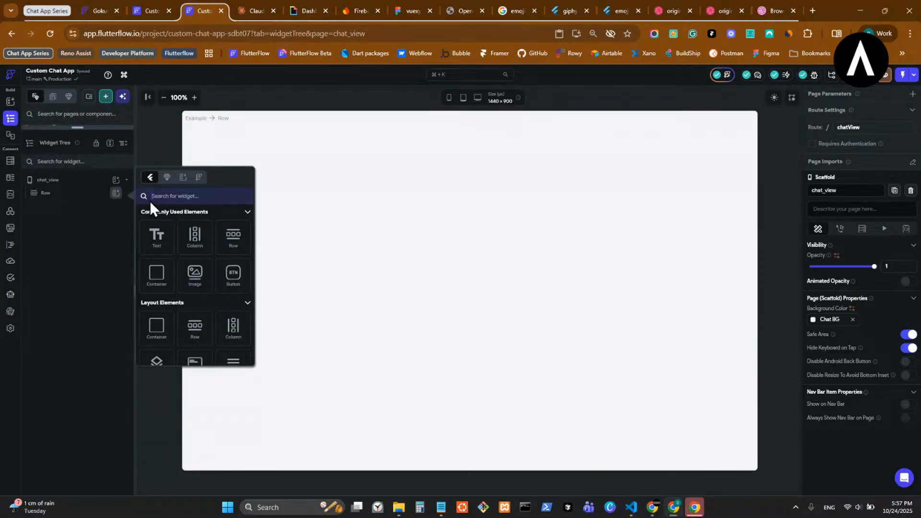
- Insert the chat_list component from the Components list into the Row
{"action": "left_click", "coordinate": [166, 178]}
{"action": "scroll", "coordinate": [194, 307], "scroll_direction": "down", "scroll_amount": 5}
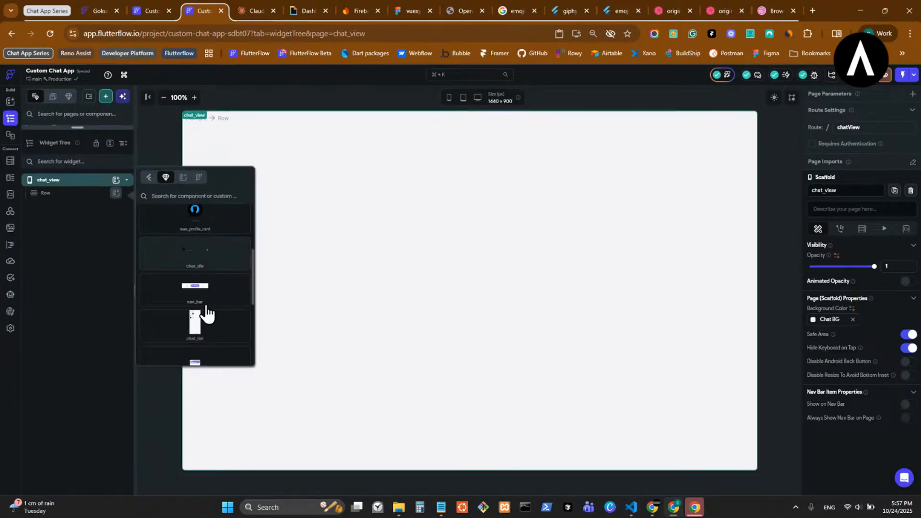
{"action": "left_click", "coordinate": [194, 337]}
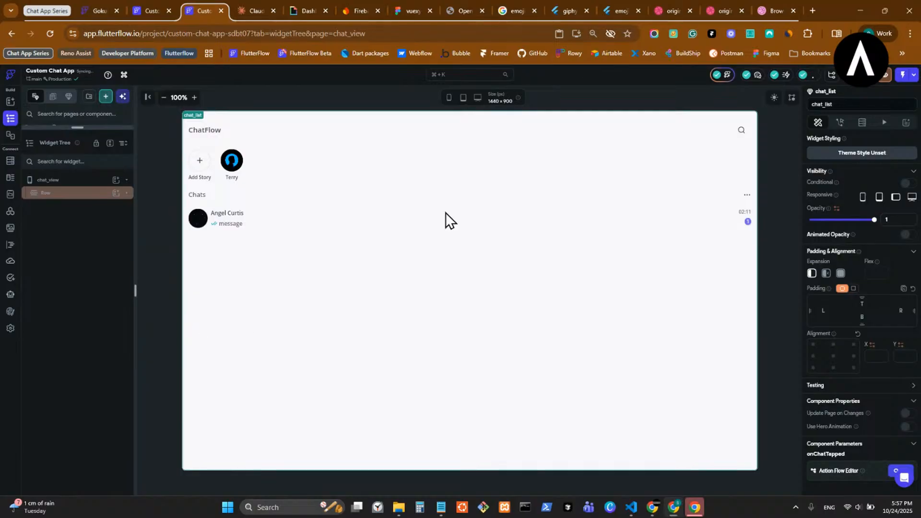
- Select chat_list in the Widget Tree and set its Expansion to Flexible
{"action": "left_click", "coordinate": [53, 193]}
{"action": "left_click", "coordinate": [55, 194]}
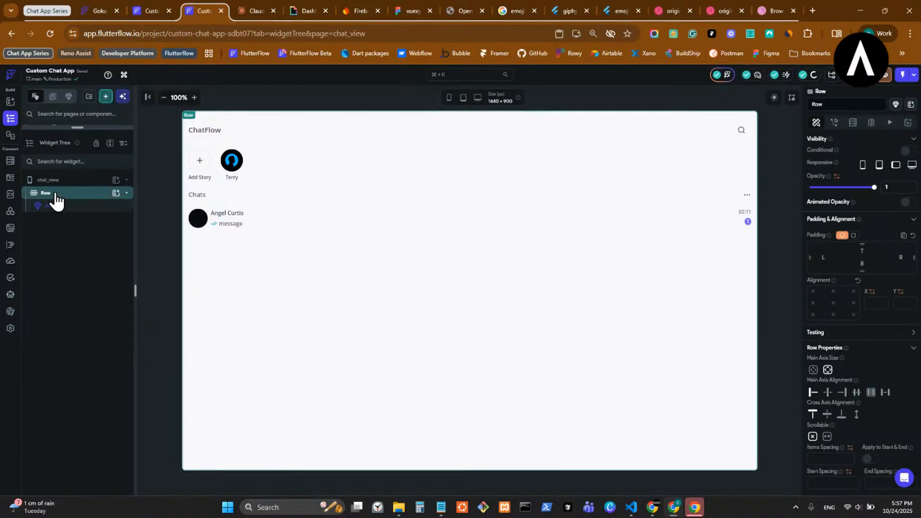
{"action": "left_click", "coordinate": [90, 210]}
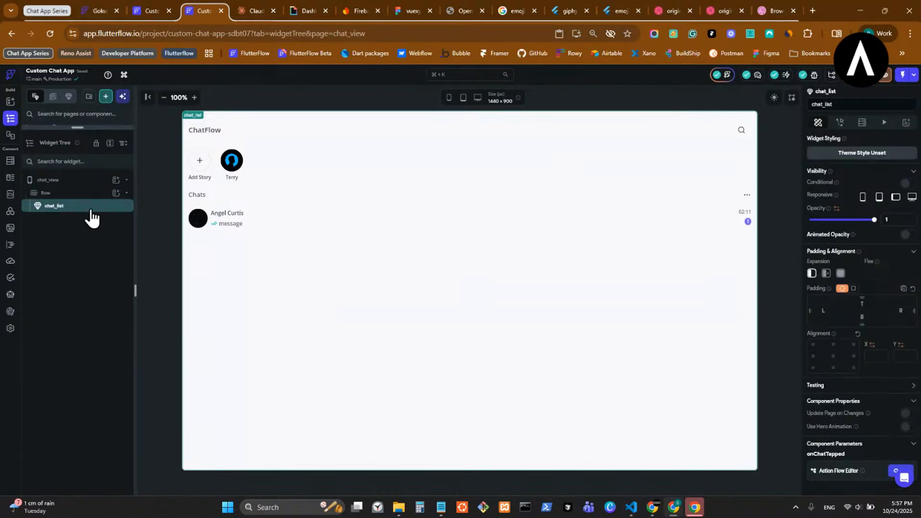
{"action": "left_click", "coordinate": [842, 274]}
{"action": "left_click", "coordinate": [826, 279]}
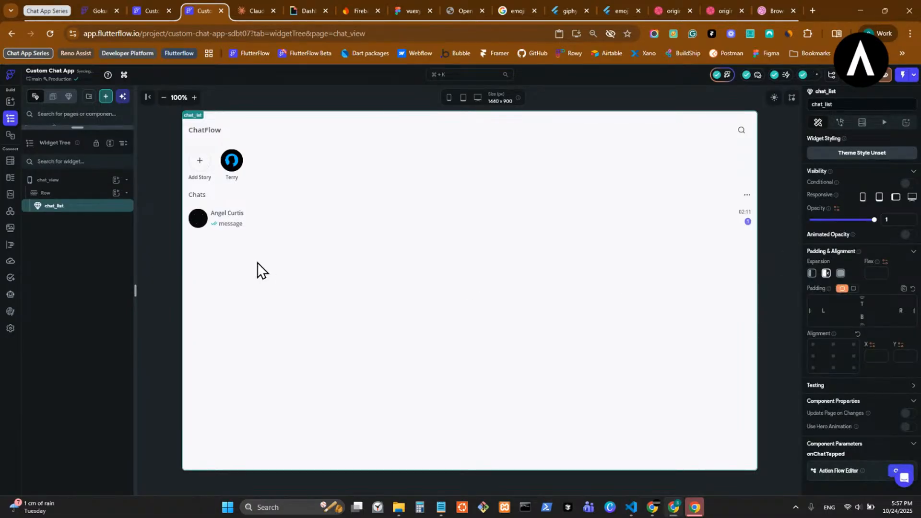
{"action": "left_click", "coordinate": [115, 194]}
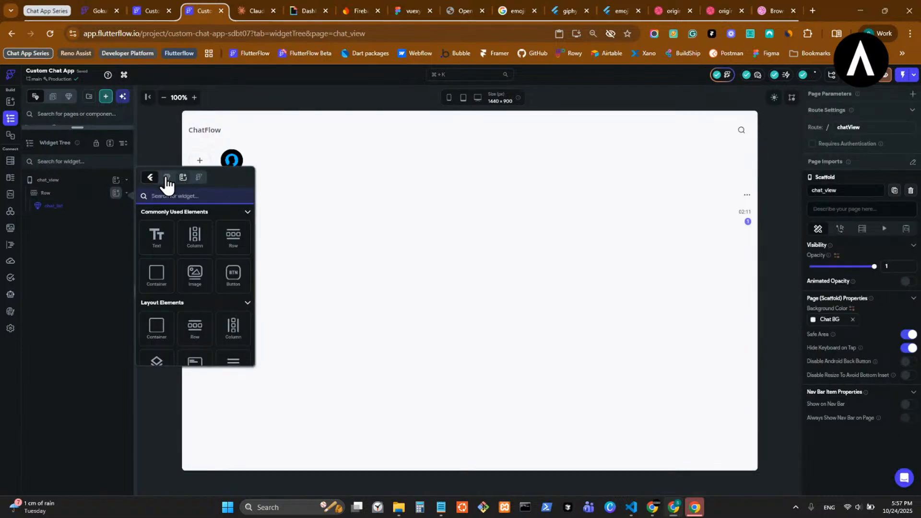
- Try adding the chat_view_main component beside chat_list in the Row
{"action": "left_click", "coordinate": [347, 155]}
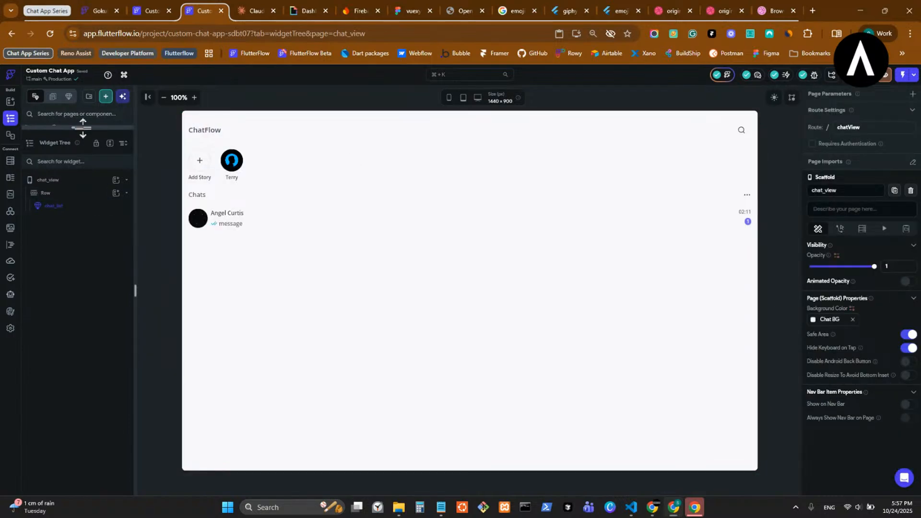
{"action": "left_click_drag", "start_coordinate": [83, 127], "coordinate": [78, 223]}
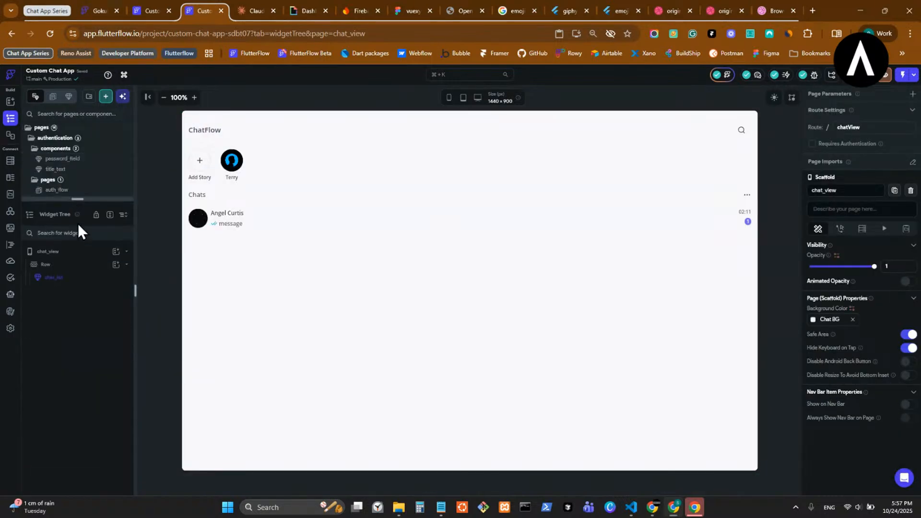
{"action": "left_click", "coordinate": [117, 265]}
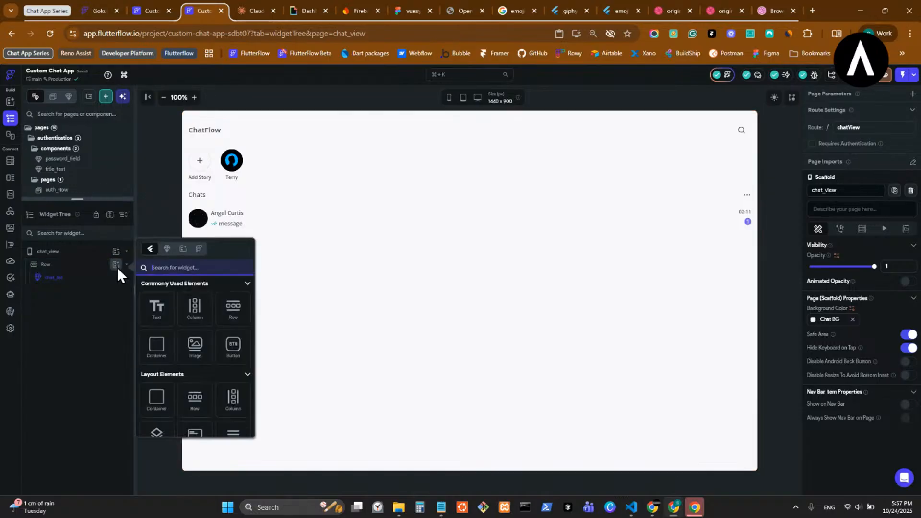
{"action": "left_click", "coordinate": [167, 249]}
{"action": "scroll", "coordinate": [200, 317], "scroll_direction": "down", "scroll_amount": 2}
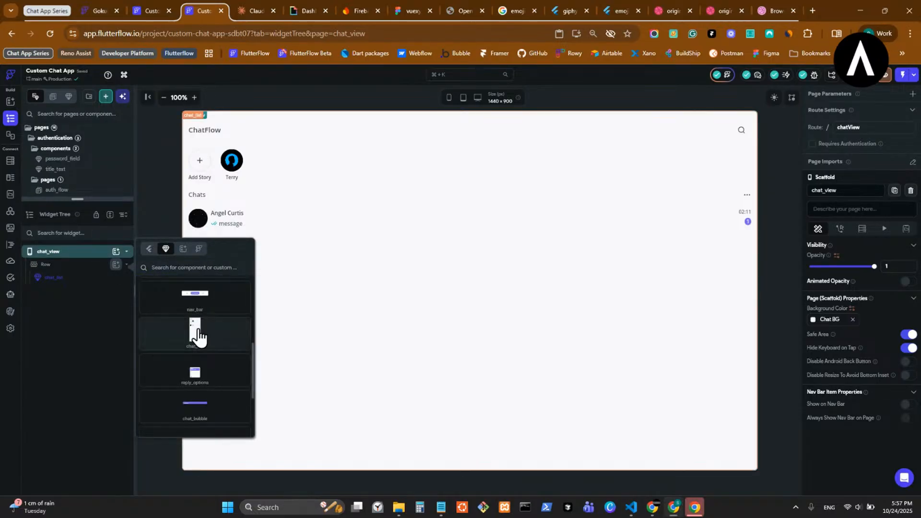
{"action": "scroll", "coordinate": [211, 351], "scroll_direction": "down", "scroll_amount": 2}
{"action": "scroll", "coordinate": [211, 366], "scroll_direction": "up", "scroll_amount": 3}
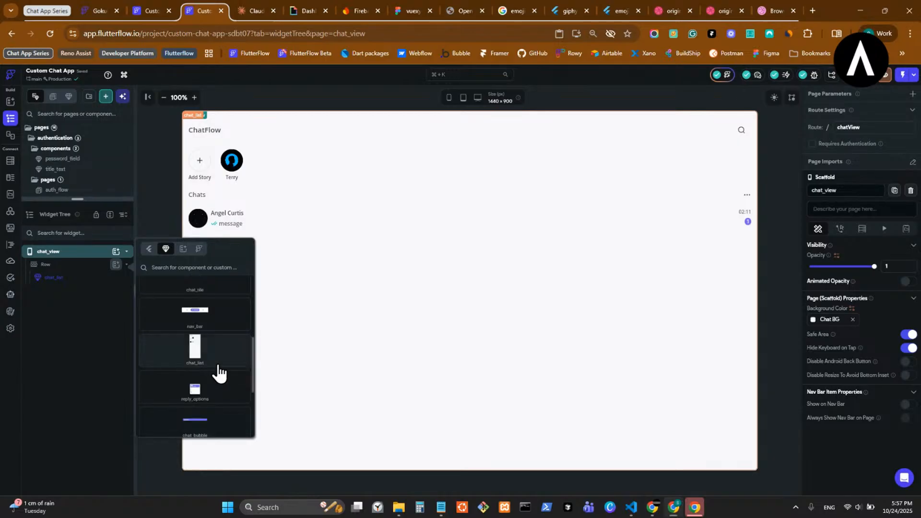
{"action": "scroll", "coordinate": [216, 365], "scroll_direction": "up", "scroll_amount": 1}
{"action": "scroll", "coordinate": [218, 365], "scroll_direction": "up", "scroll_amount": 1}
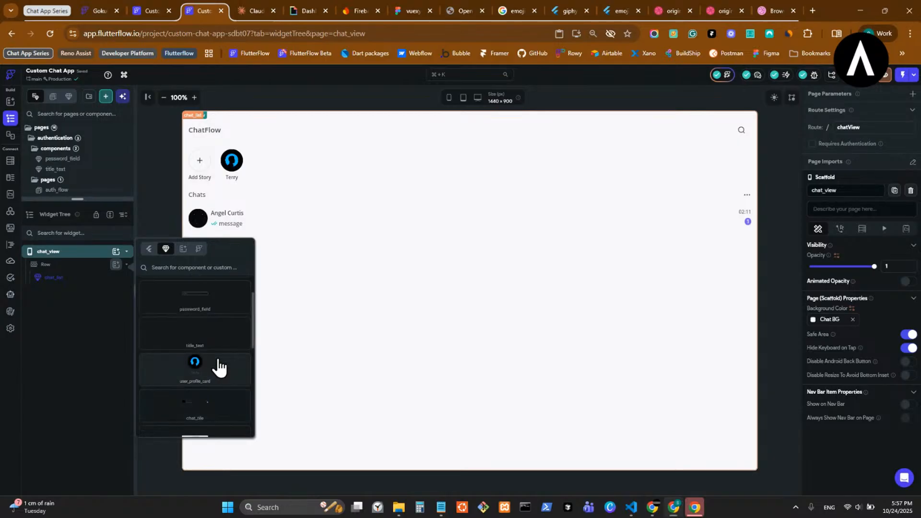
{"action": "scroll", "coordinate": [219, 367], "scroll_direction": "up", "scroll_amount": 1}
{"action": "scroll", "coordinate": [219, 367], "scroll_direction": "down", "scroll_amount": 3}
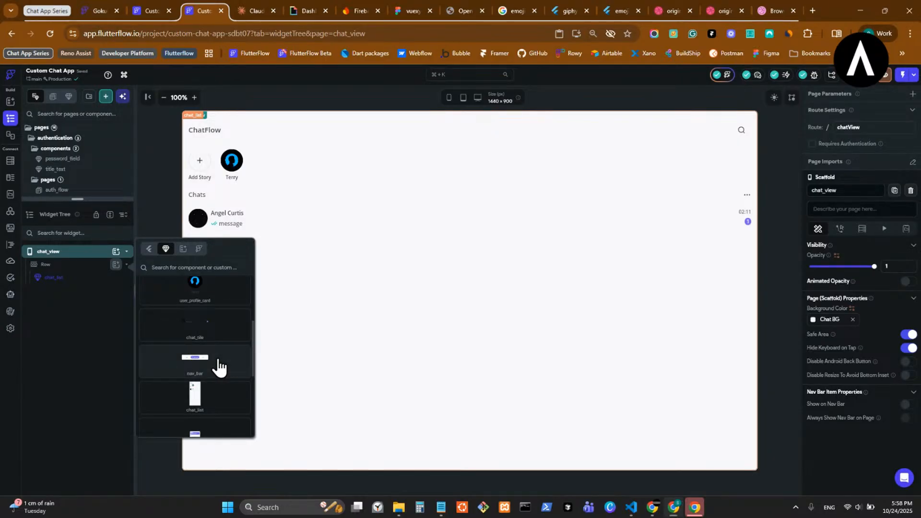
{"action": "scroll", "coordinate": [221, 371], "scroll_direction": "down", "scroll_amount": 2}
{"action": "scroll", "coordinate": [227, 379], "scroll_direction": "down", "scroll_amount": 3}
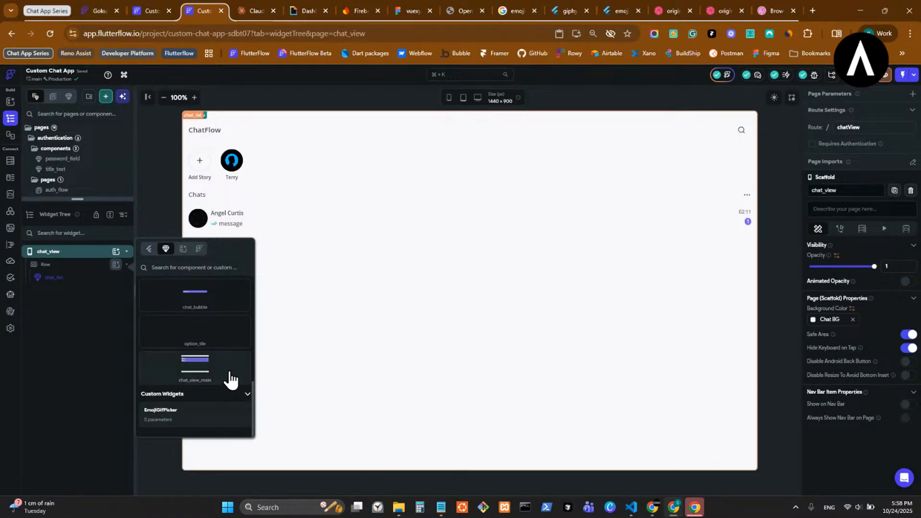
{"action": "left_click", "coordinate": [228, 378]}
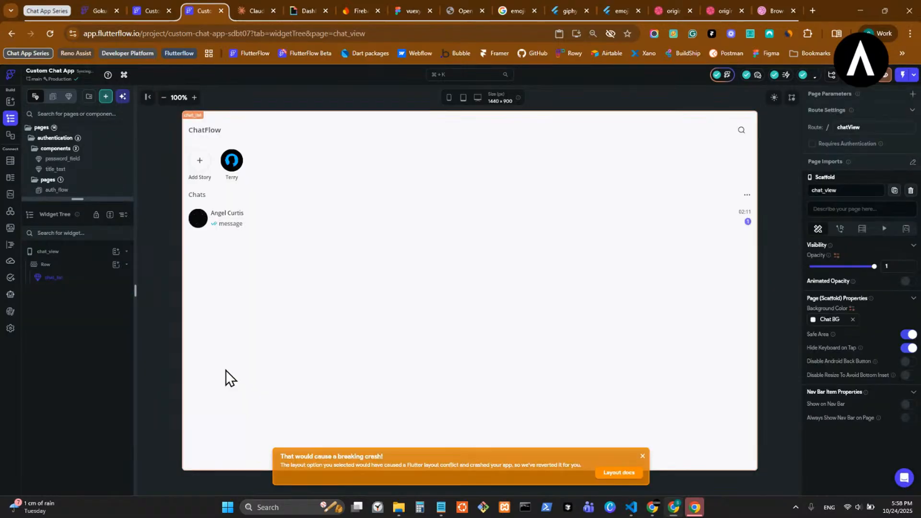
- Glance at the reference project, return to the chat_view project, and dismiss the crash warning
{"action": "left_click", "coordinate": [139, 10]}
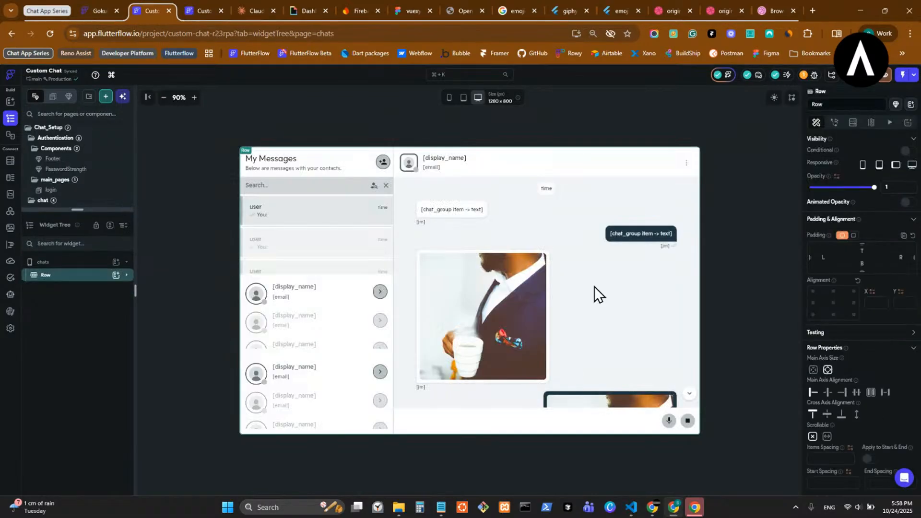
{"action": "left_click", "coordinate": [206, 11]}
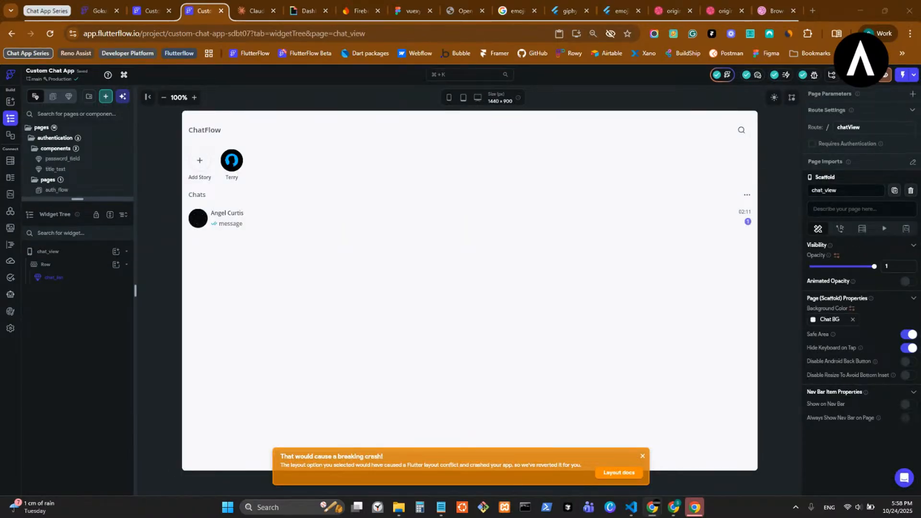
{"action": "left_click", "coordinate": [642, 458]}
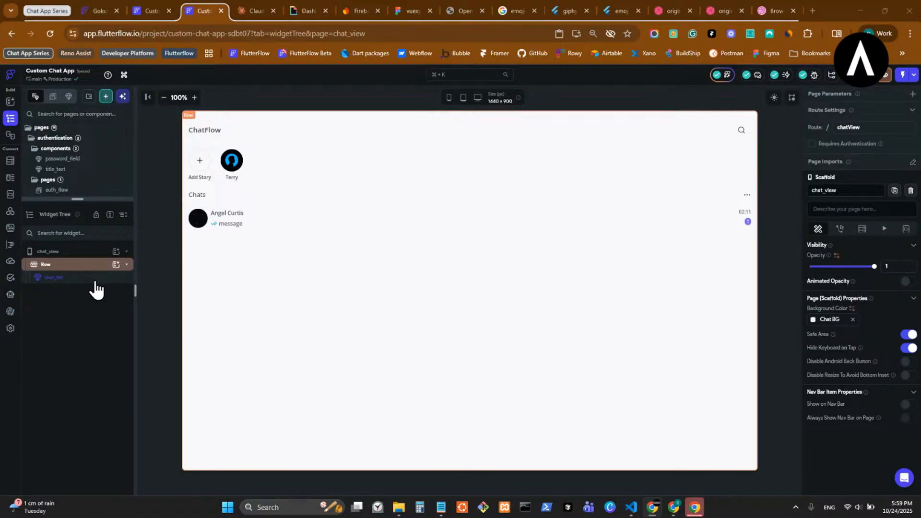
- Browse the chat_tile and user_profile_card components, then reopen the chat_view page
{"action": "left_click_drag", "start_coordinate": [98, 199], "coordinate": [92, 323]}
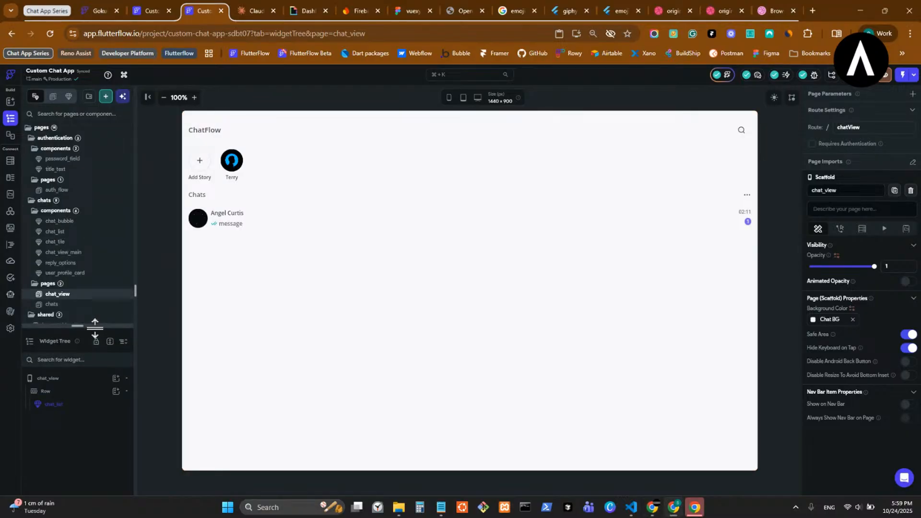
{"action": "left_click", "coordinate": [91, 242]}
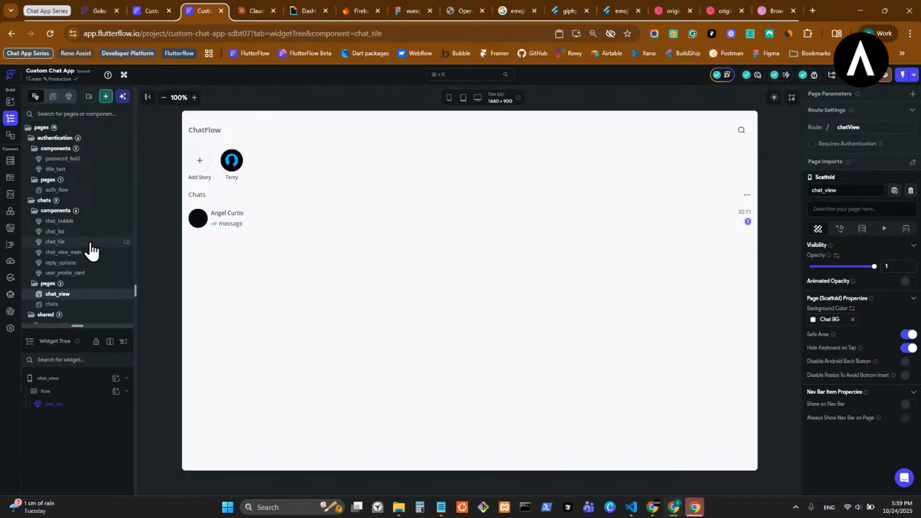
{"action": "scroll", "coordinate": [97, 232], "scroll_direction": "down", "scroll_amount": 1}
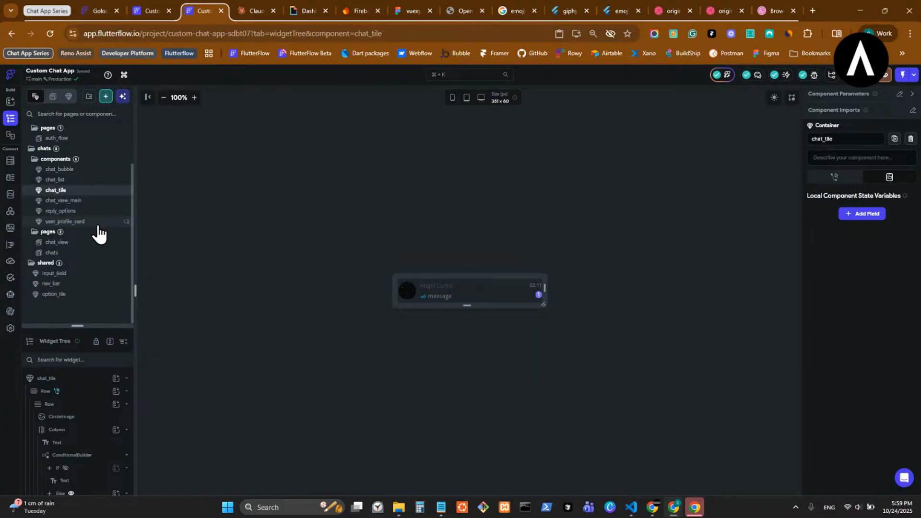
{"action": "left_click", "coordinate": [92, 211]}
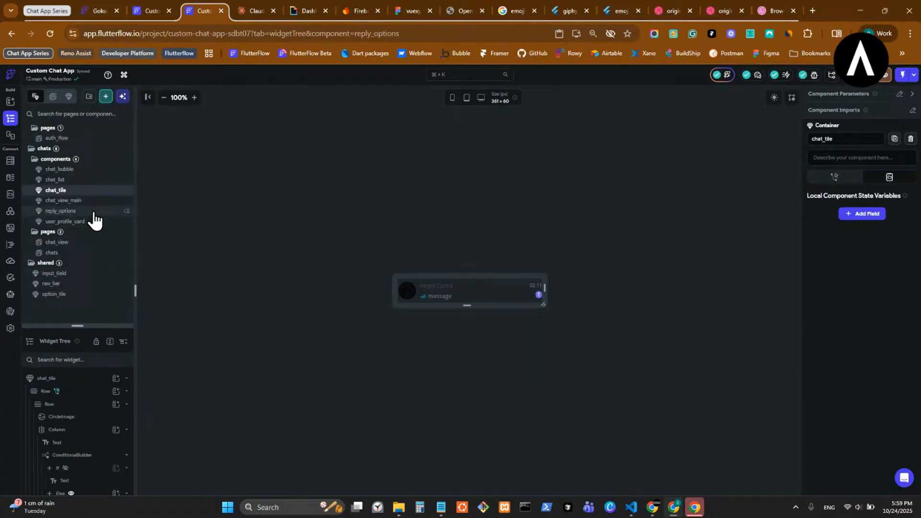
{"action": "left_click", "coordinate": [98, 244]}
- Open the chat_list instance for editing, view reply_options, and return to chat_view
{"action": "left_click", "coordinate": [318, 252]}
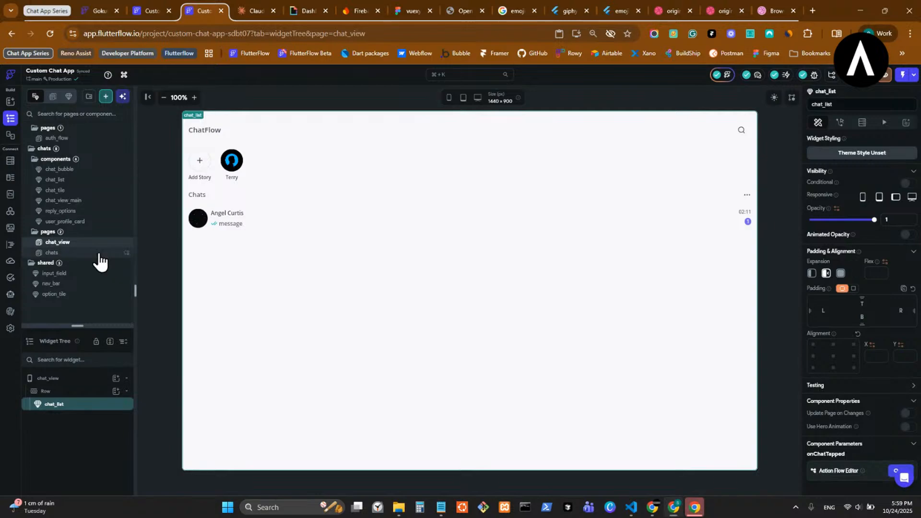
{"action": "left_click", "coordinate": [99, 254]}
{"action": "left_click", "coordinate": [100, 243]}
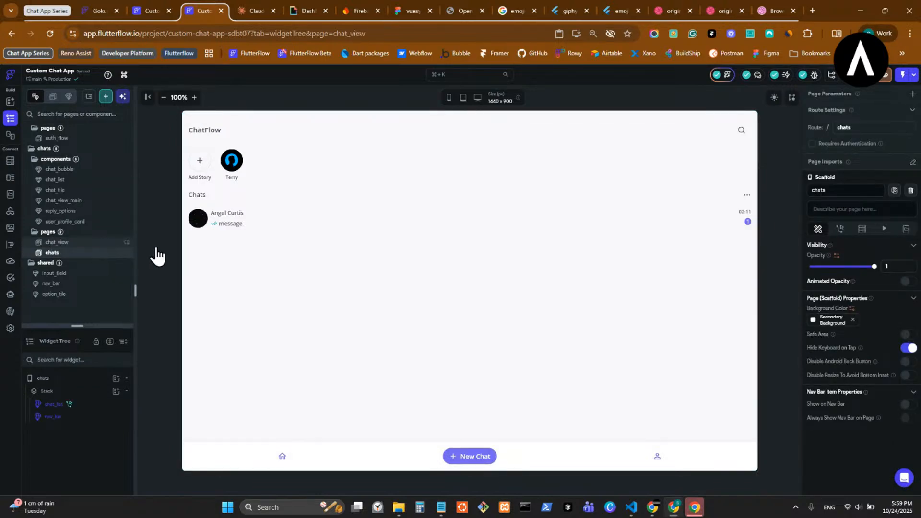
{"action": "left_click", "coordinate": [333, 261]}
{"action": "double_click", "coordinate": [333, 261]}
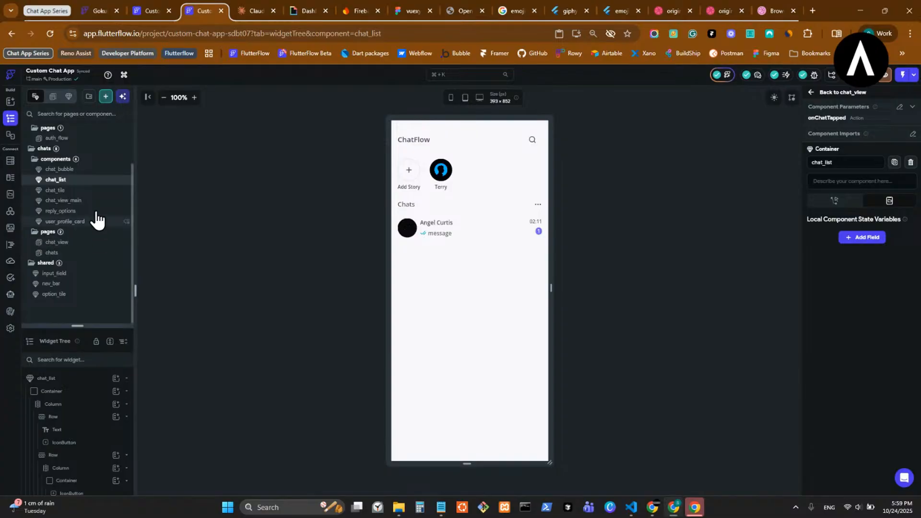
{"action": "left_click", "coordinate": [62, 211]}
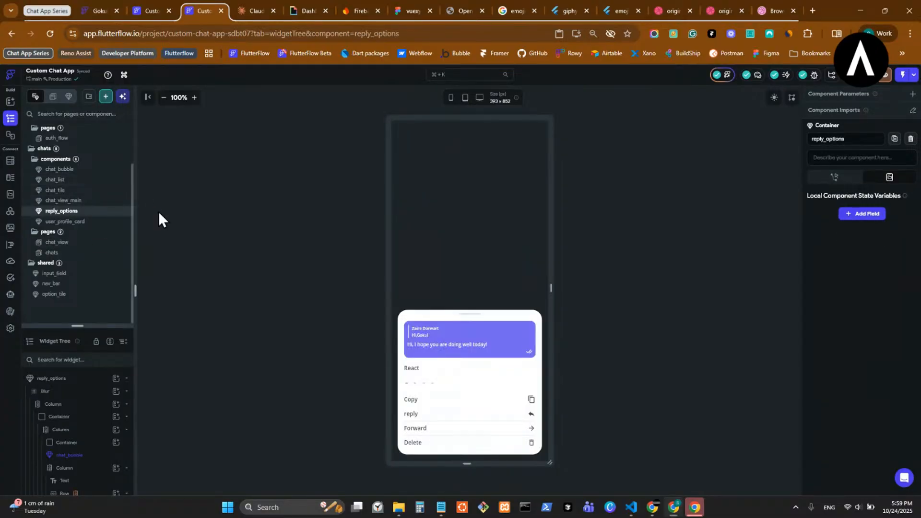
{"action": "left_click", "coordinate": [57, 242]}
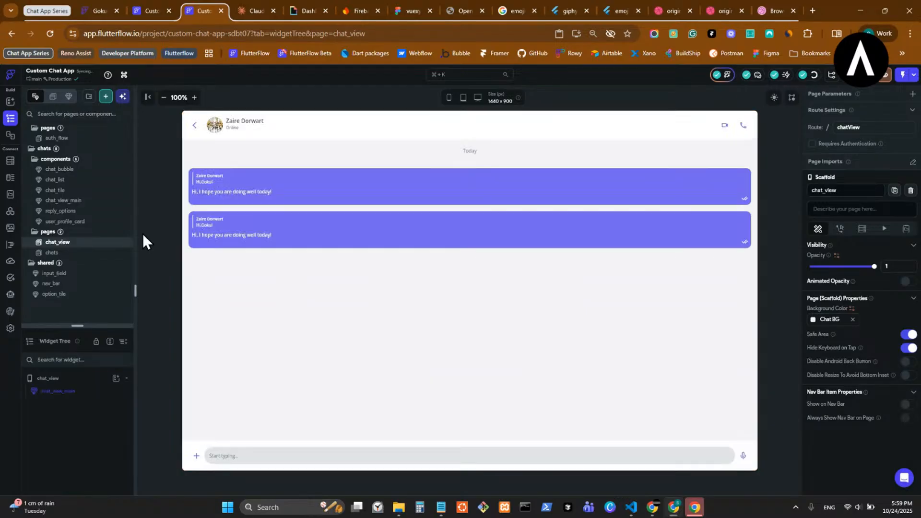
- Set the Main Axis Size of chat_view_main's outer Column to Min, then return to chat_view
{"action": "left_click", "coordinate": [101, 397]}
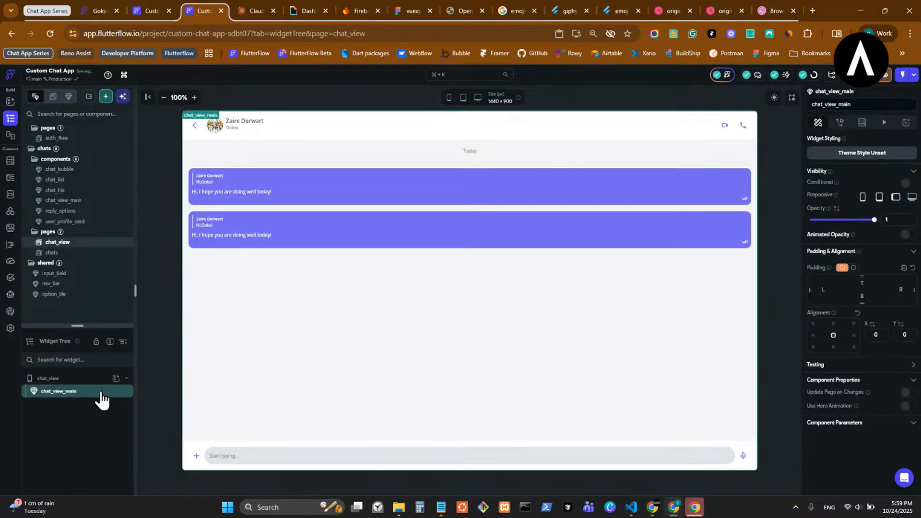
{"action": "double_click", "coordinate": [361, 247]}
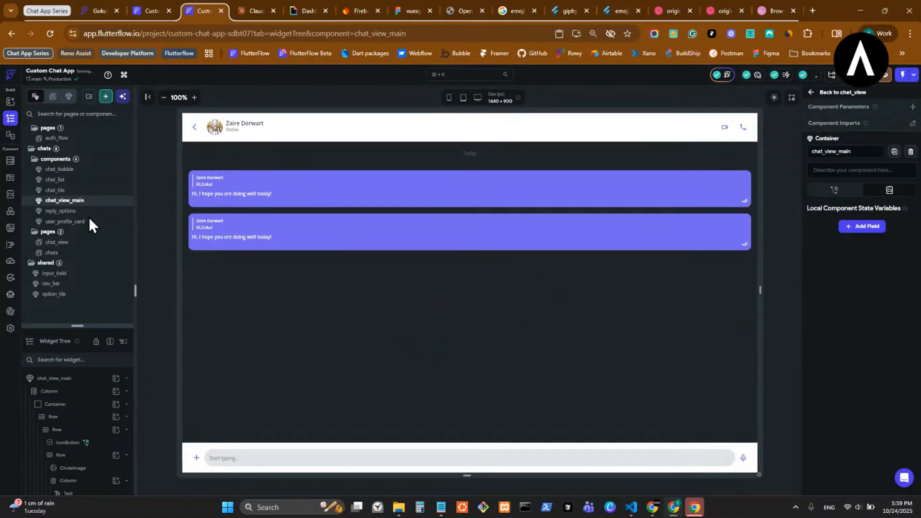
{"action": "left_click", "coordinate": [87, 243]}
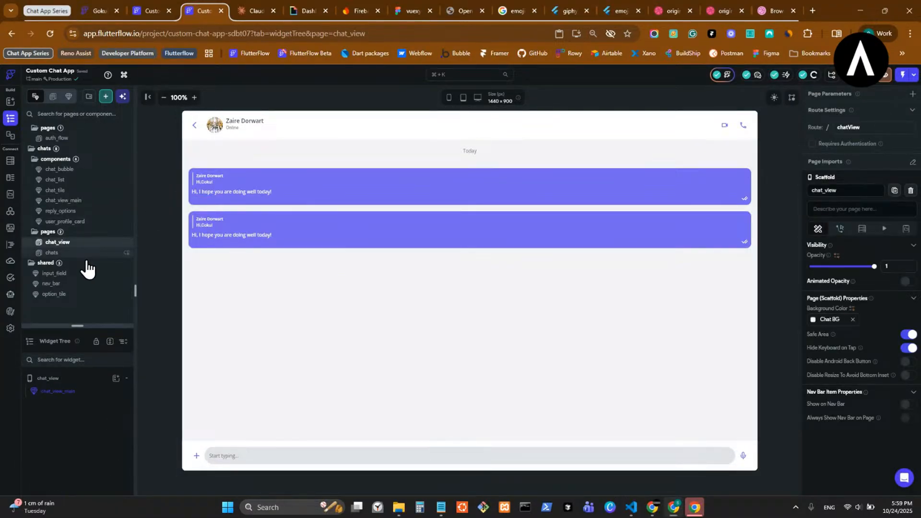
{"action": "left_click", "coordinate": [93, 201]}
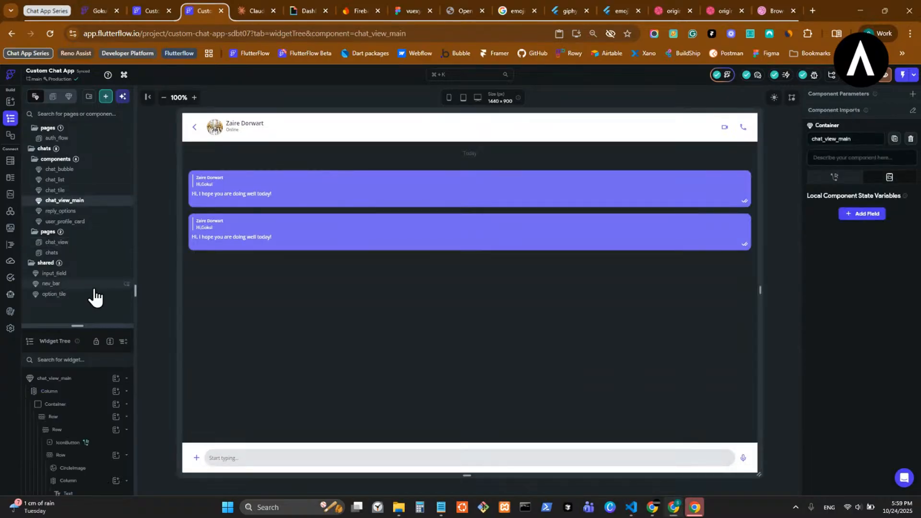
{"action": "left_click", "coordinate": [81, 391]}
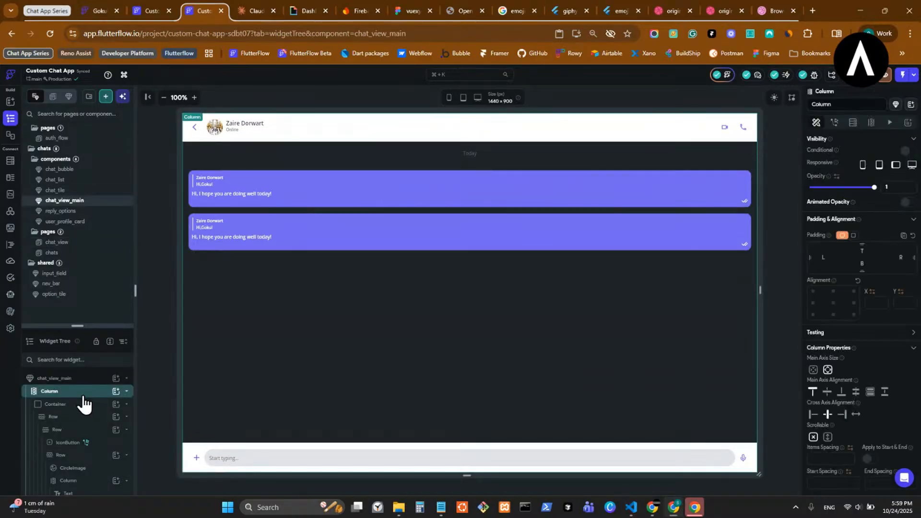
{"action": "left_click", "coordinate": [83, 405]}
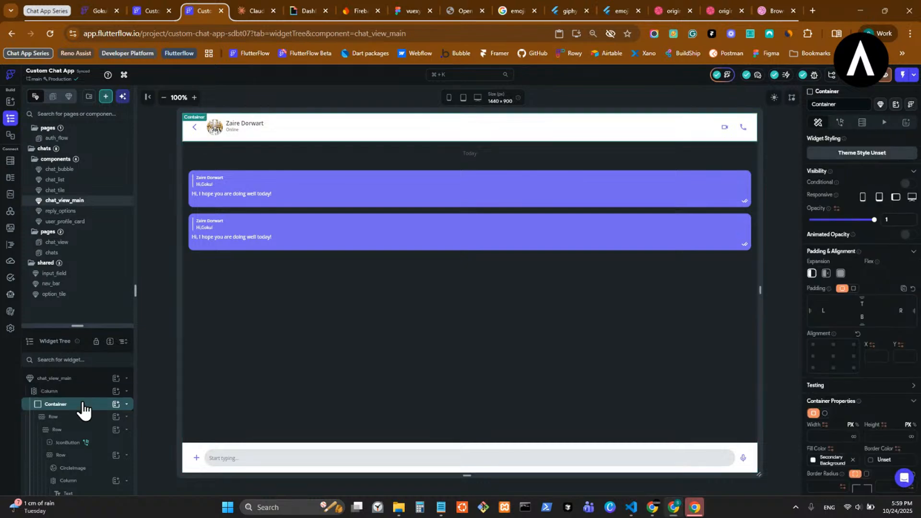
{"action": "left_click", "coordinate": [81, 395]}
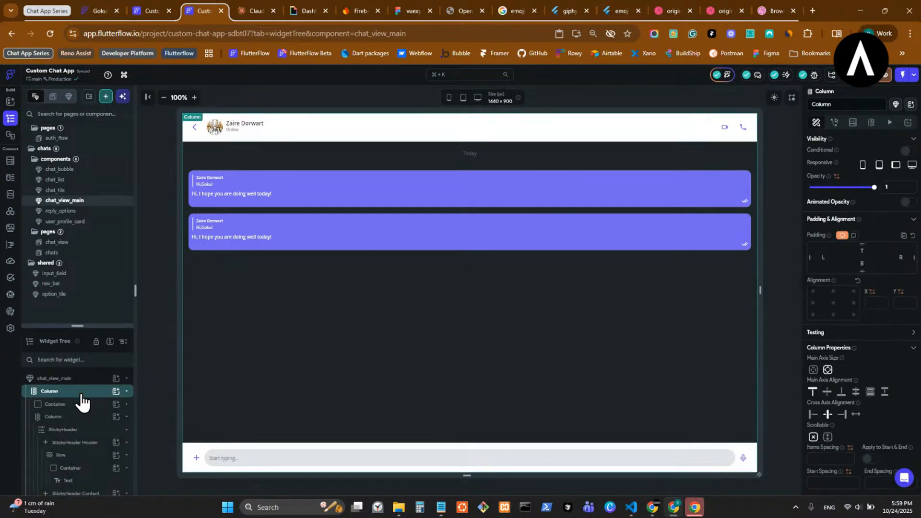
{"action": "left_click", "coordinate": [814, 370]}
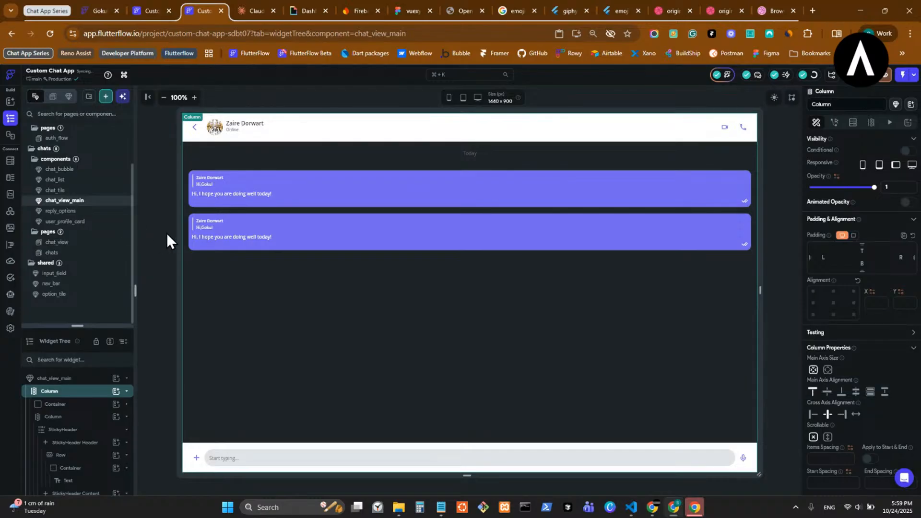
{"action": "left_click", "coordinate": [79, 243]}
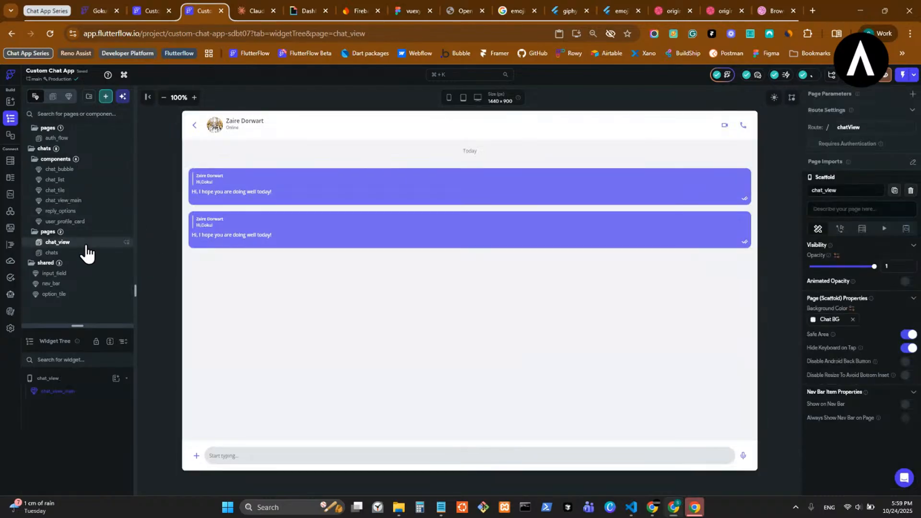
- Open chat_view_main and wrap its Column in a Container, dismissing the crash warning
{"action": "left_click", "coordinate": [86, 392]}
{"action": "right_click", "coordinate": [86, 393]}
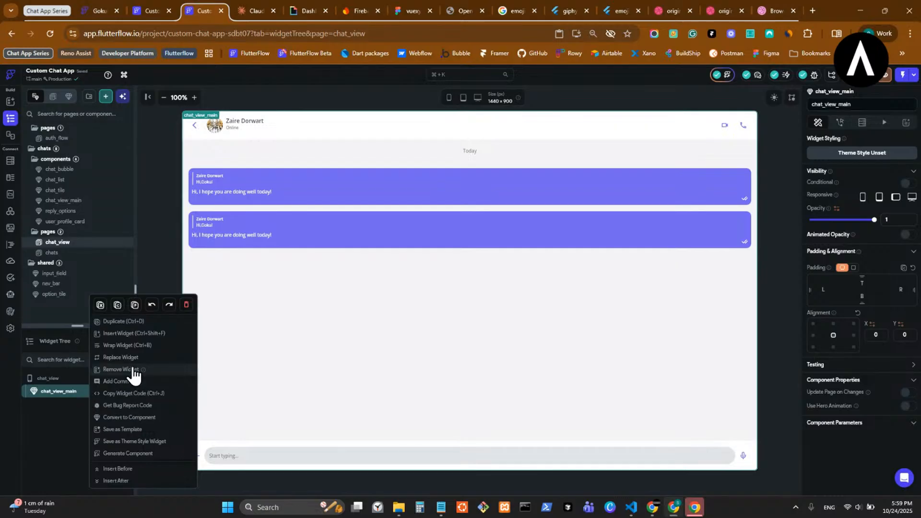
{"action": "left_click", "coordinate": [131, 346]}
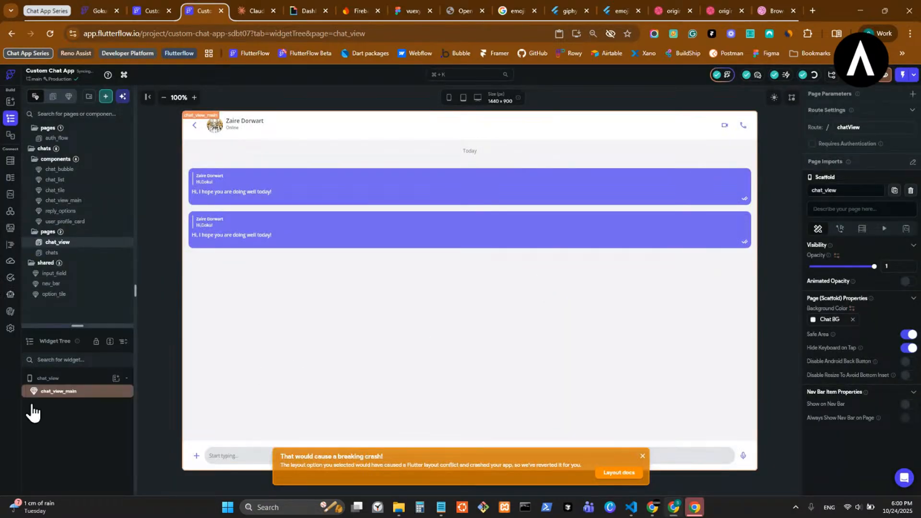
{"action": "left_click", "coordinate": [99, 392]}
{"action": "double_click", "coordinate": [482, 317]}
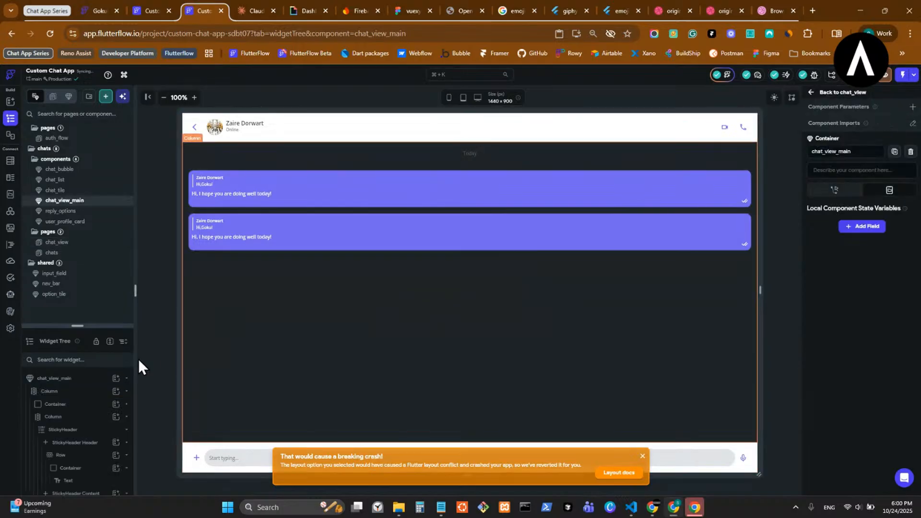
{"action": "right_click", "coordinate": [100, 401]}
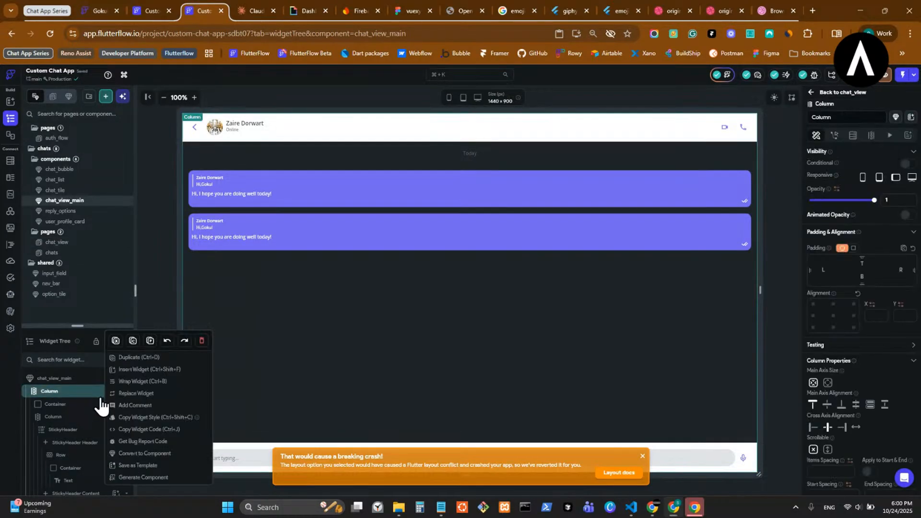
{"action": "left_click", "coordinate": [118, 381]}
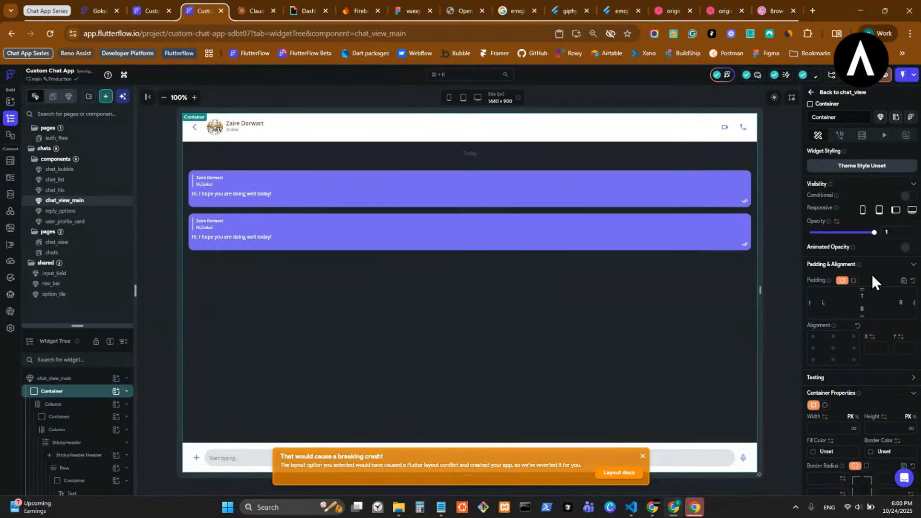
{"action": "left_click", "coordinate": [642, 456]}
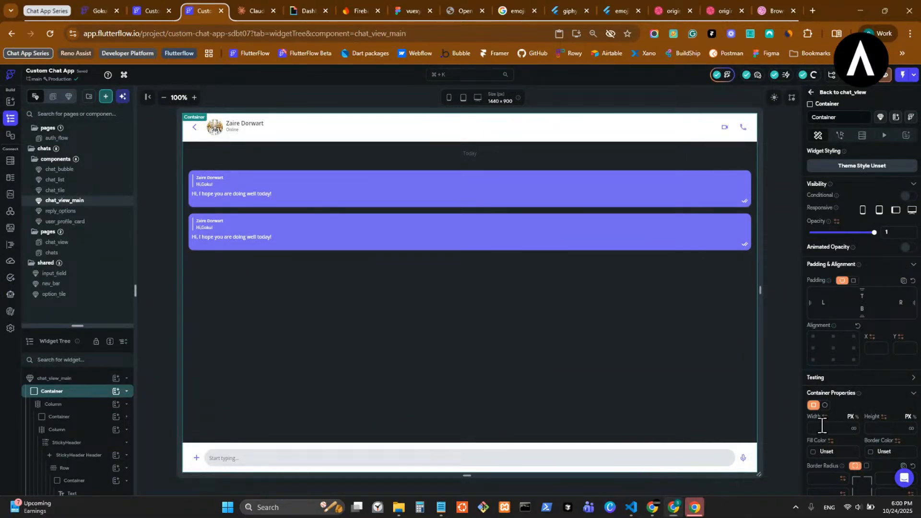
- Set the new Container's width and height to 100%
{"action": "left_click", "coordinate": [857, 417]}
{"action": "left_click", "coordinate": [845, 430]}
{"action": "type", "text": "100"}
{"action": "left_click", "coordinate": [913, 417]}
{"action": "left_click", "coordinate": [894, 429]}
{"action": "type", "text": "100"}
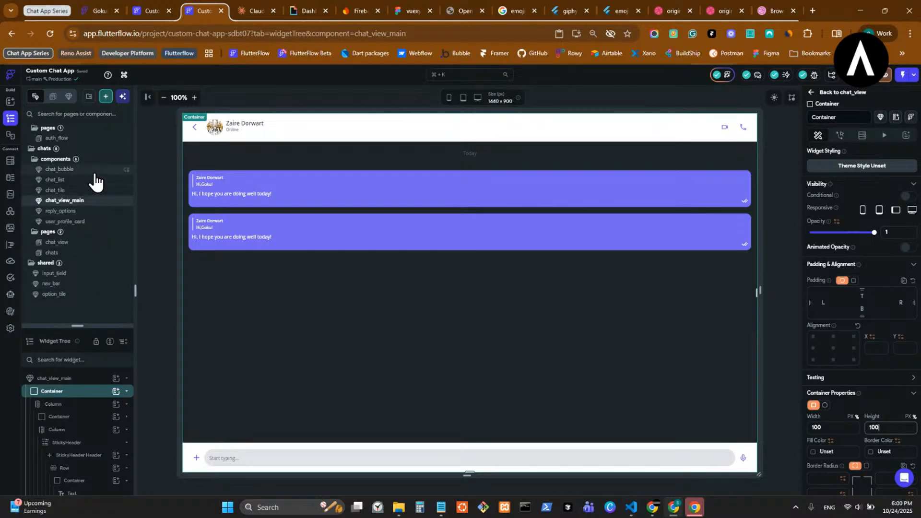
- Give chat_list's outer Container 100% width and 100% height, then return to chat_view
{"action": "left_click", "coordinate": [96, 222]}
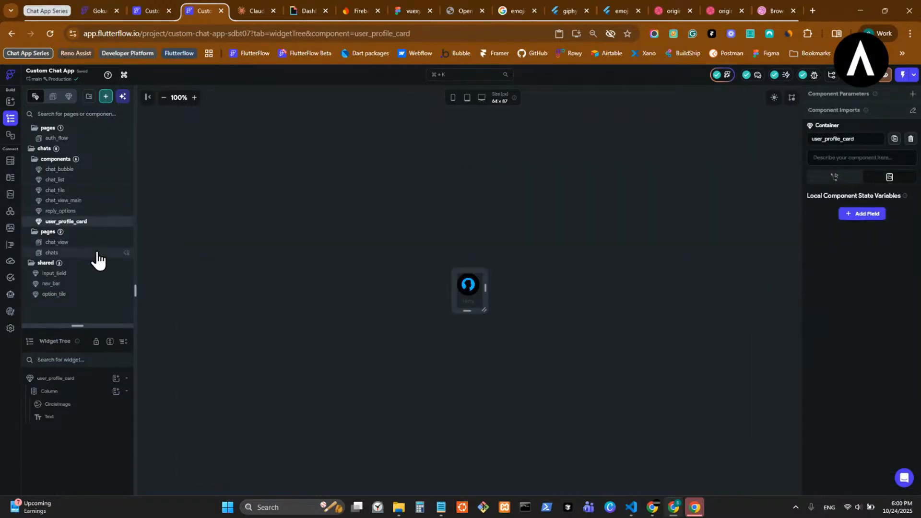
{"action": "left_click", "coordinate": [99, 253]}
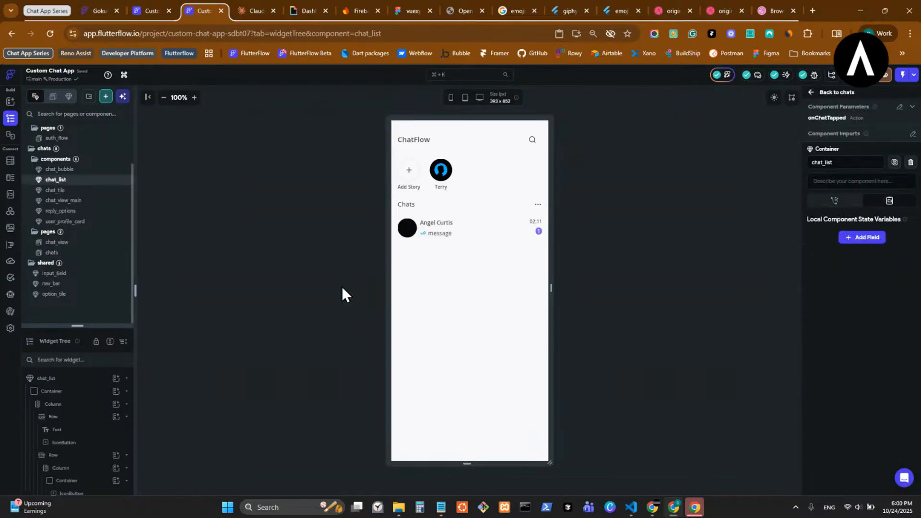
{"action": "left_click", "coordinate": [87, 392]}
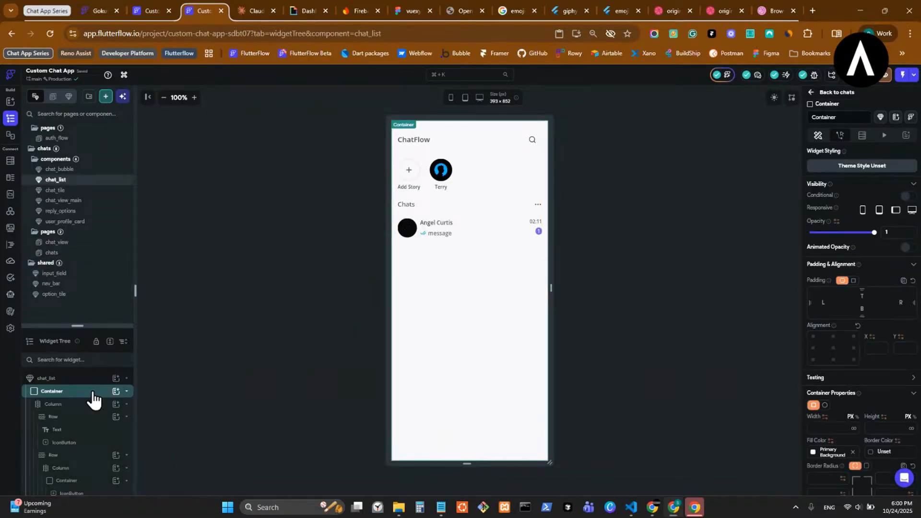
{"action": "left_click", "coordinate": [857, 417]}
{"action": "left_click", "coordinate": [840, 429]}
{"action": "type", "text": "1"}
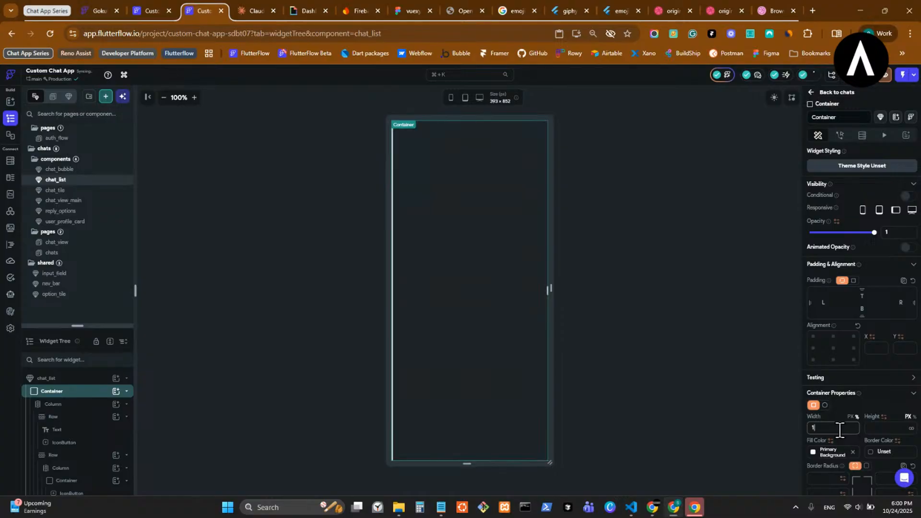
{"action": "type", "text": "00"}
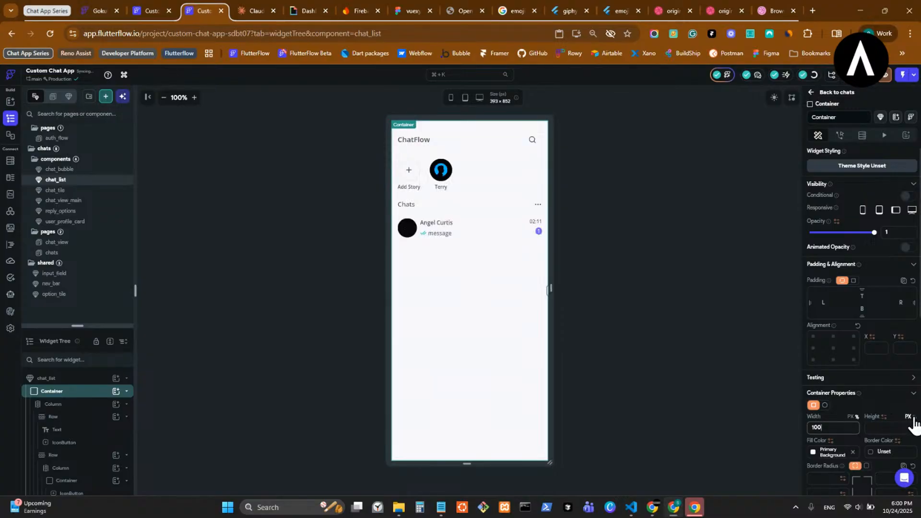
{"action": "left_click", "coordinate": [892, 428]}
{"action": "type", "text": "100"}
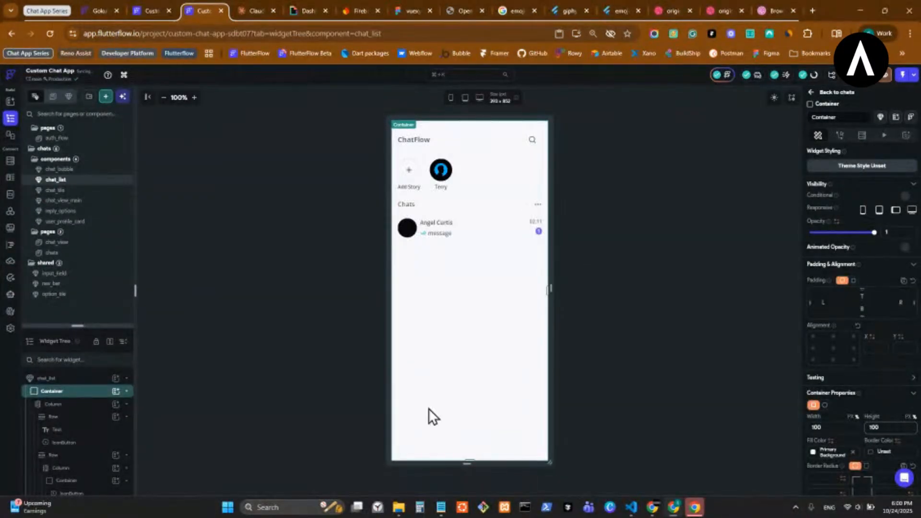
{"action": "left_click", "coordinate": [98, 243]}
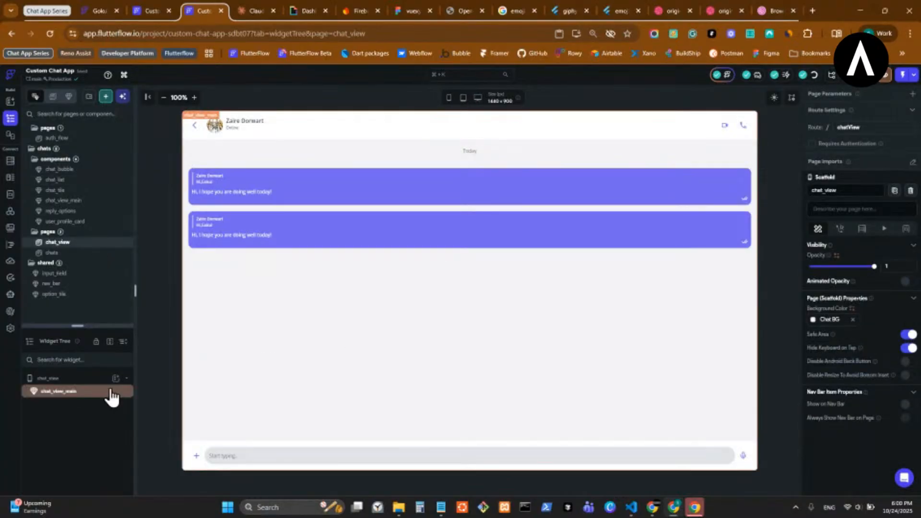
- Wrap the chat_view_main component in a Row
{"action": "left_click", "coordinate": [106, 391]}
{"action": "right_click", "coordinate": [116, 391]}
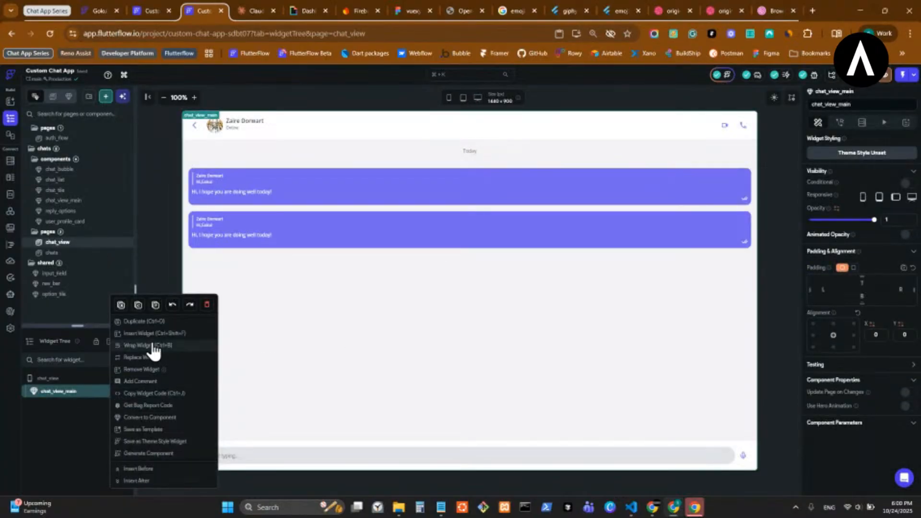
{"action": "left_click", "coordinate": [337, 316]}
{"action": "key", "text": "ctrl+b"}
{"action": "left_click", "coordinate": [517, 232]}
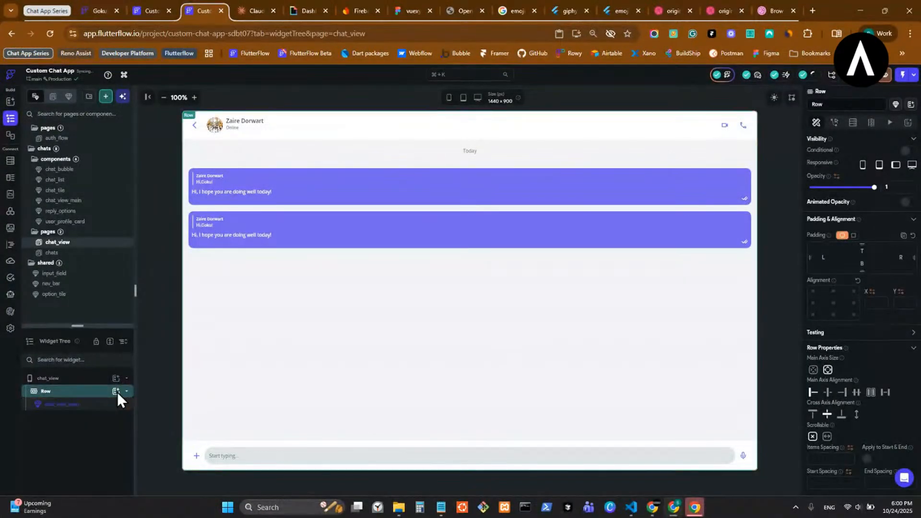
- Add the chat_list component to the Row and move it ahead of chat_view_main
{"action": "left_click", "coordinate": [115, 391]}
{"action": "left_click", "coordinate": [165, 305]}
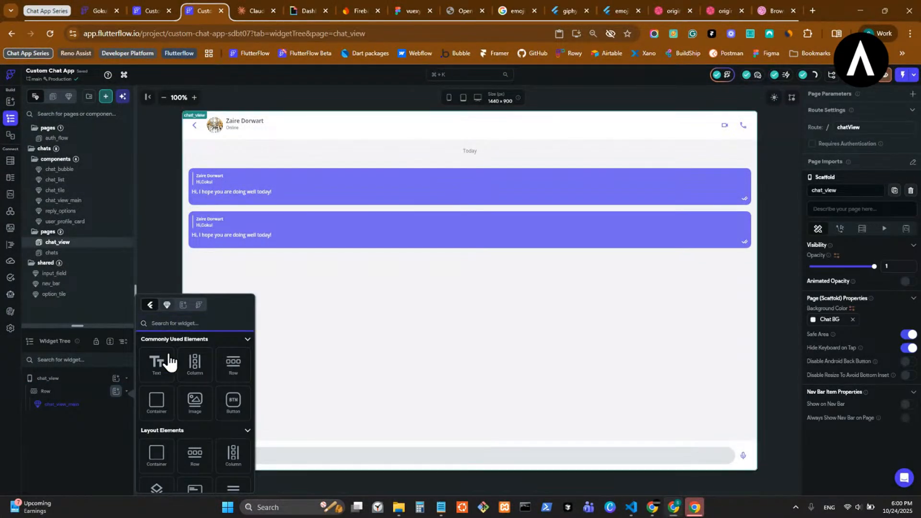
{"action": "scroll", "coordinate": [174, 381], "scroll_direction": "down", "scroll_amount": 3}
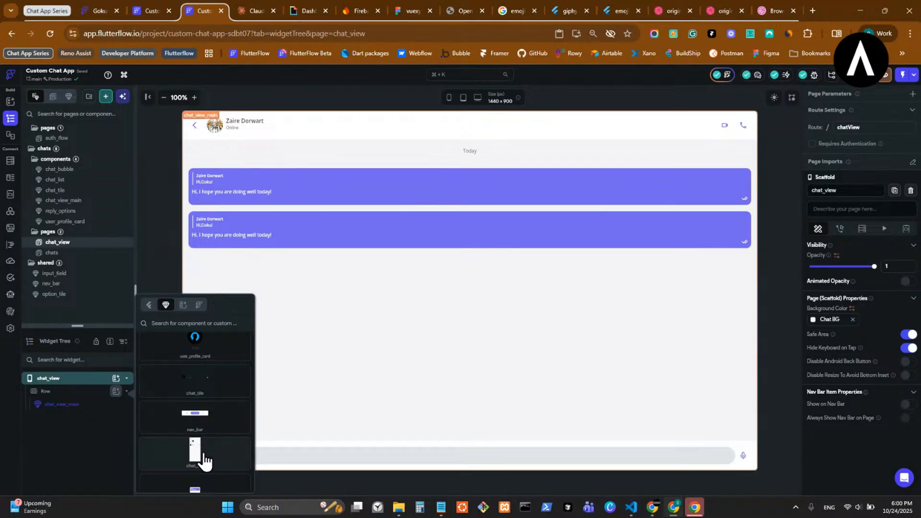
{"action": "left_click", "coordinate": [199, 453]}
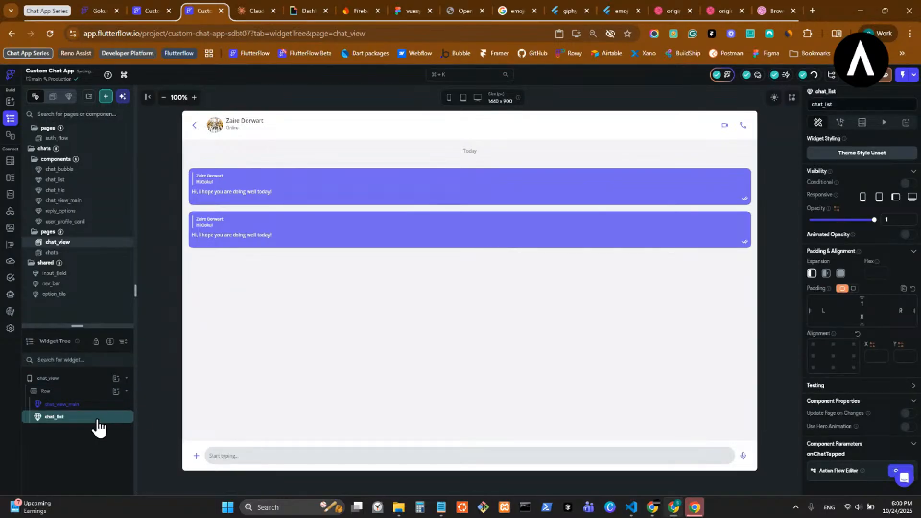
{"action": "key", "text": "Up"}
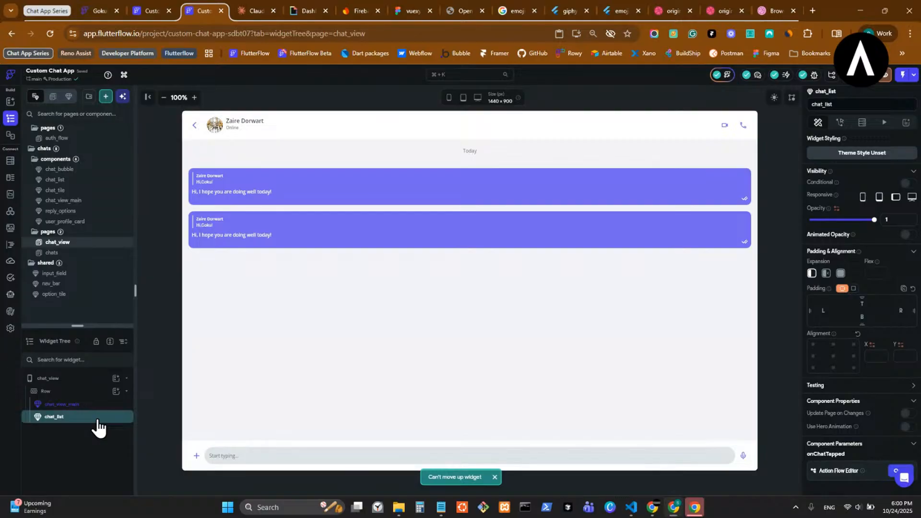
{"action": "key", "text": "Left"}
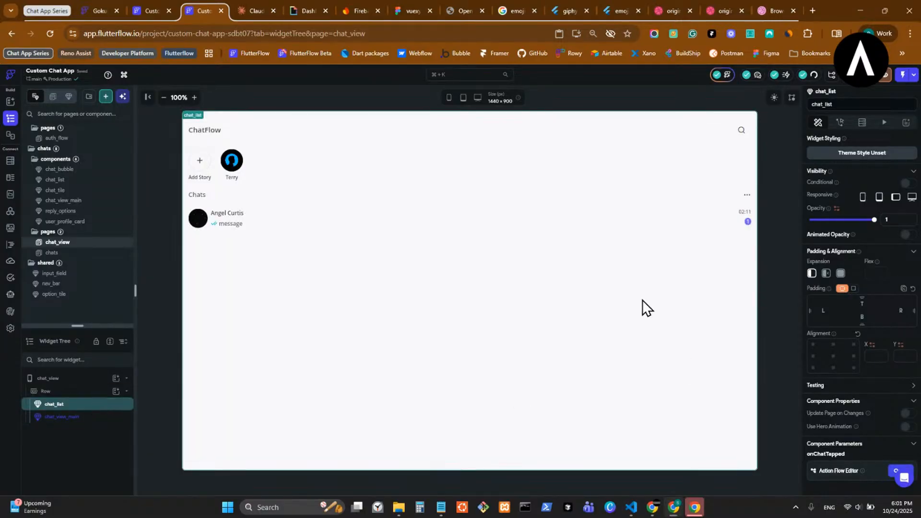
- Set both chat_list and chat_view_main to Expanded and enable Update Page on Changes
{"action": "left_click", "coordinate": [827, 273]}
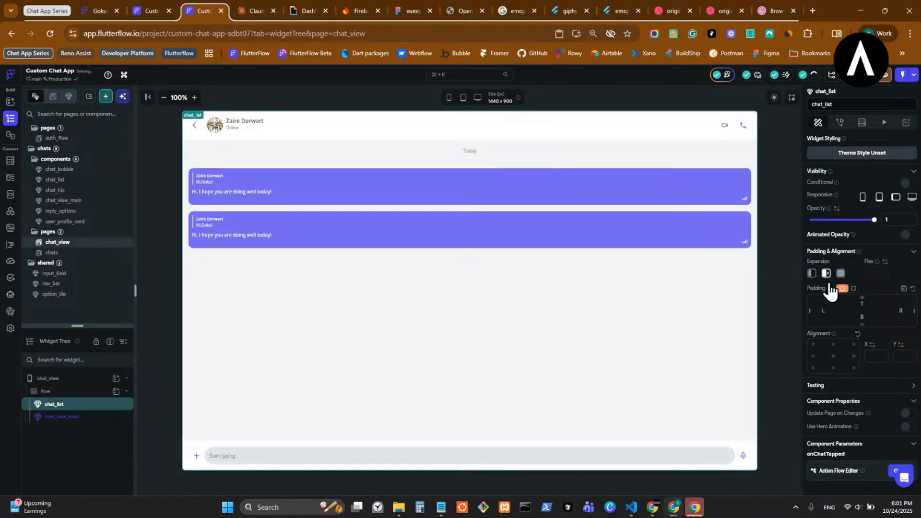
{"action": "left_click", "coordinate": [99, 417]}
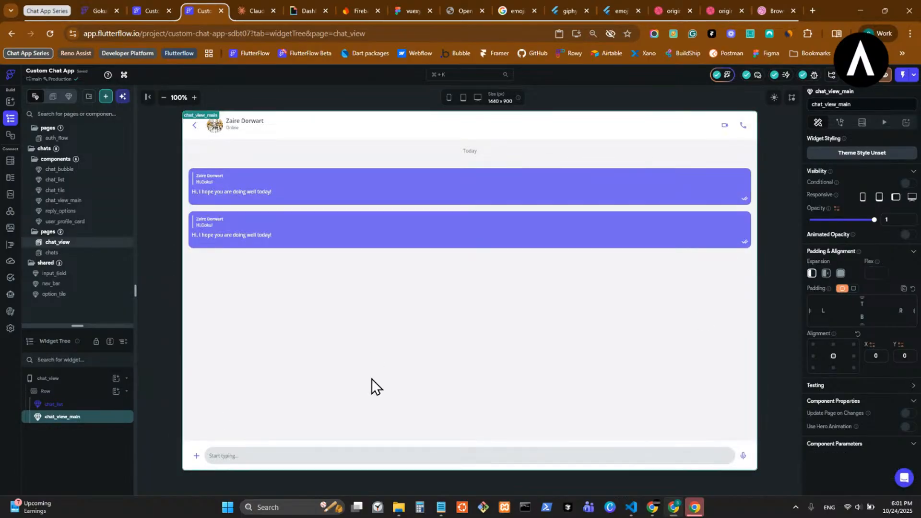
{"action": "left_click", "coordinate": [826, 274]}
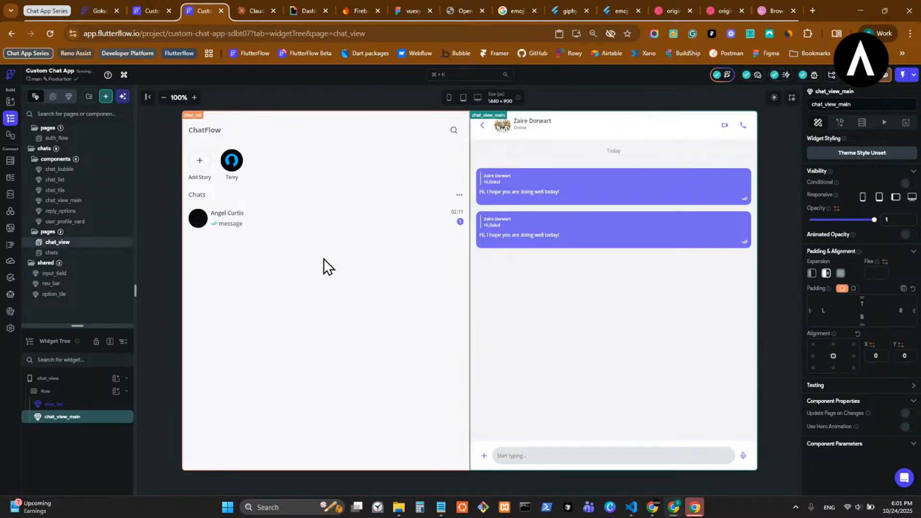
{"action": "left_click", "coordinate": [103, 407]}
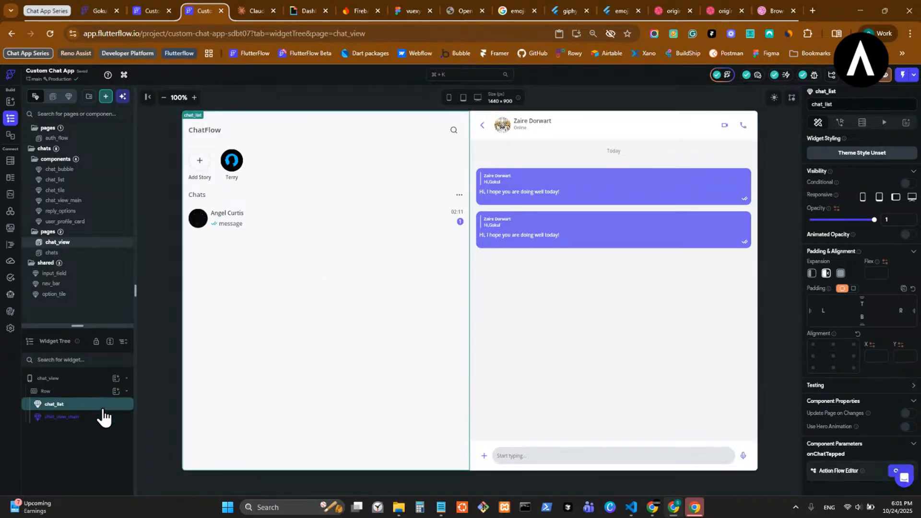
{"action": "left_click", "coordinate": [908, 413]}
{"action": "type", "text": "2"}
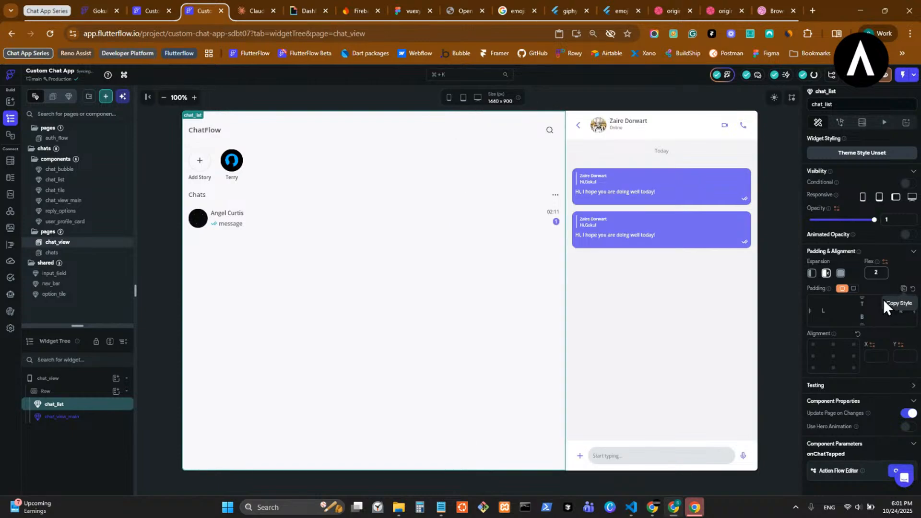
- Give chat_view_main a flex of 4
{"action": "left_click", "coordinate": [98, 418]}
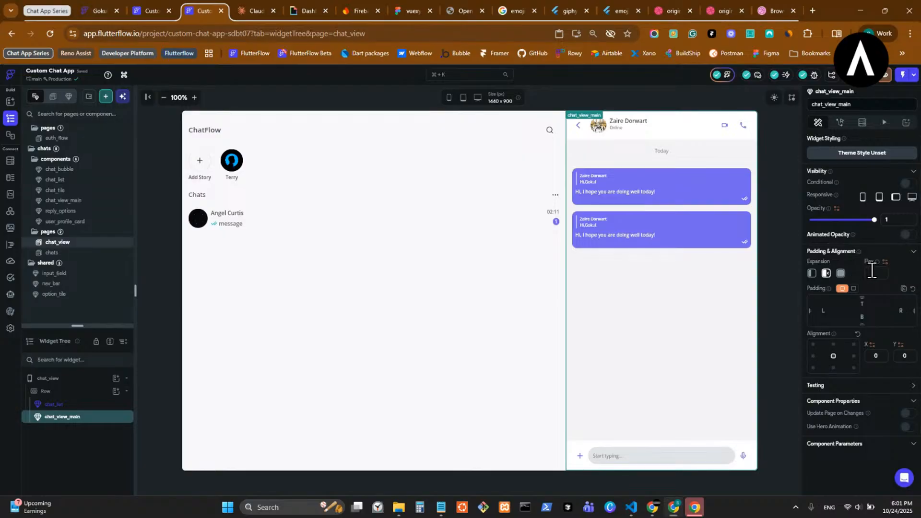
{"action": "left_click", "coordinate": [867, 272]}
{"action": "type", "text": "3"}
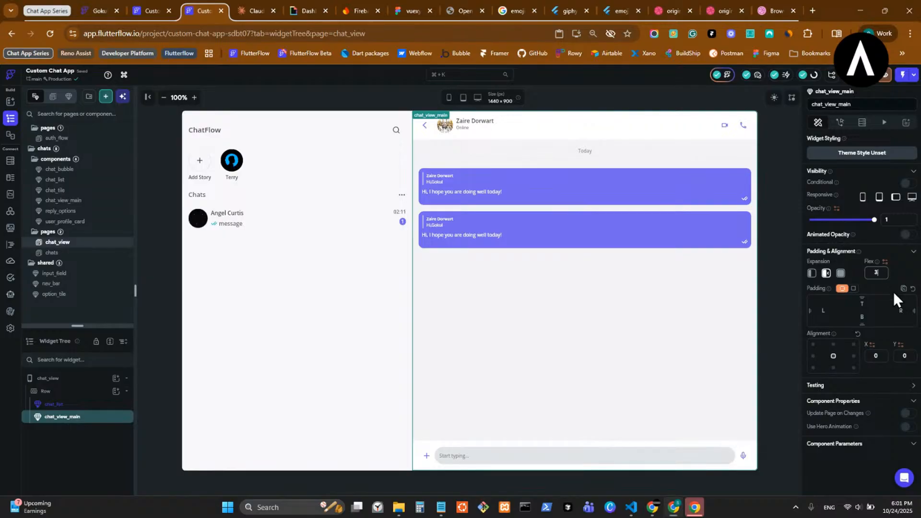
{"action": "key", "text": "BackSpace"}
{"action": "type", "text": "4"}
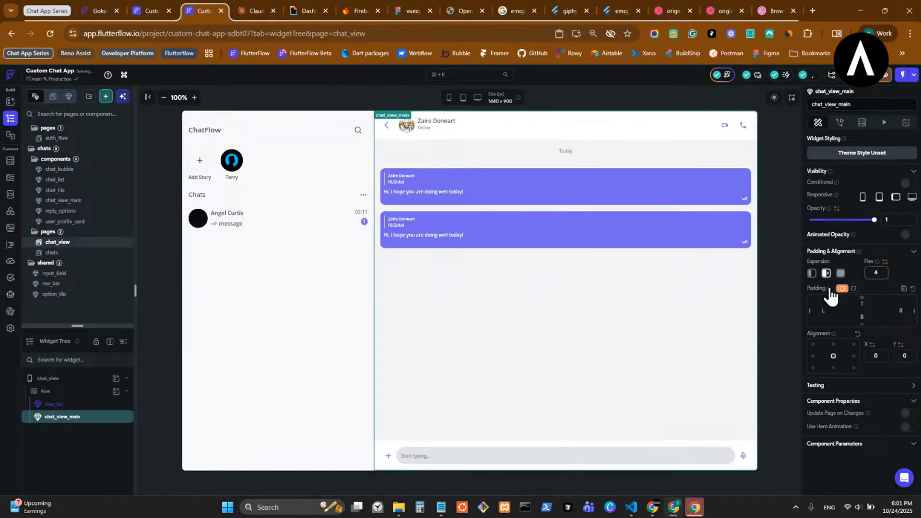
- Set chat_list's flex to 2 after trying 3 and 4
{"action": "left_click", "coordinate": [271, 298]}
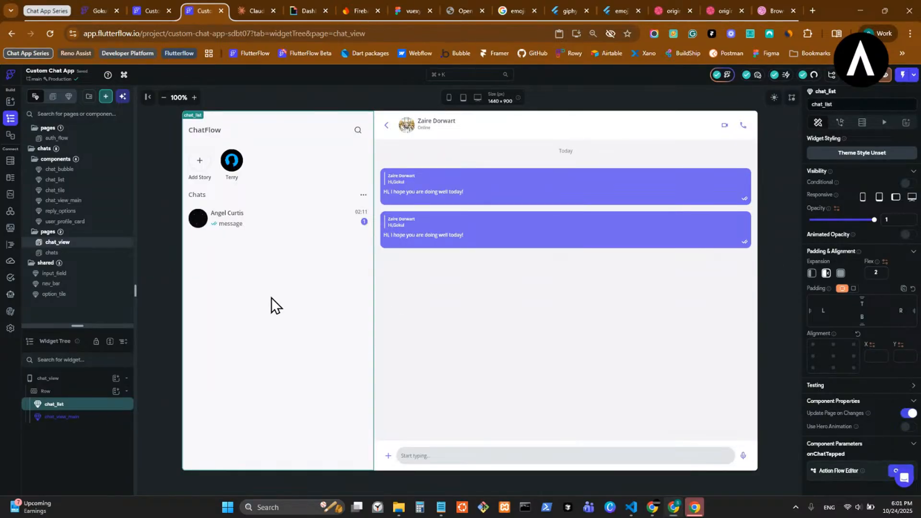
{"action": "left_click", "coordinate": [877, 274]}
{"action": "type", "text": "2"}
{"action": "key", "text": "BackSpace"}
{"action": "type", "text": "3"}
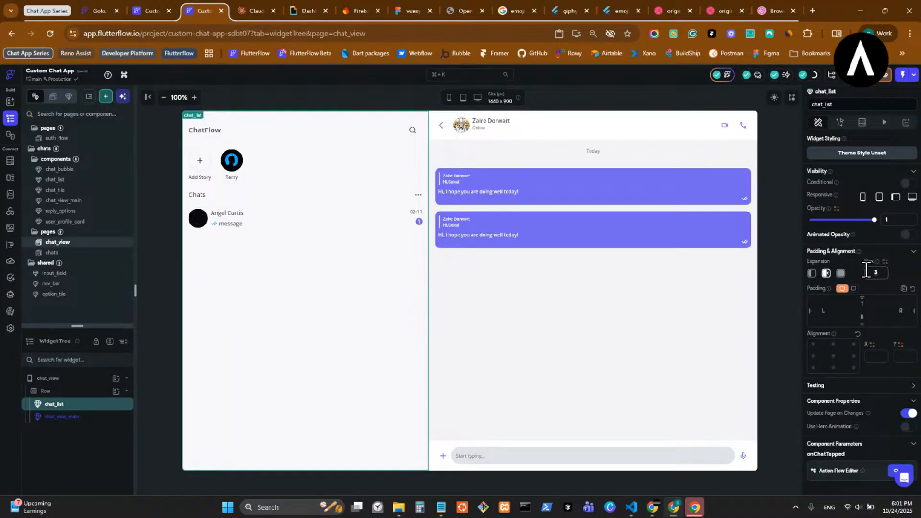
{"action": "type", "text": "4"}
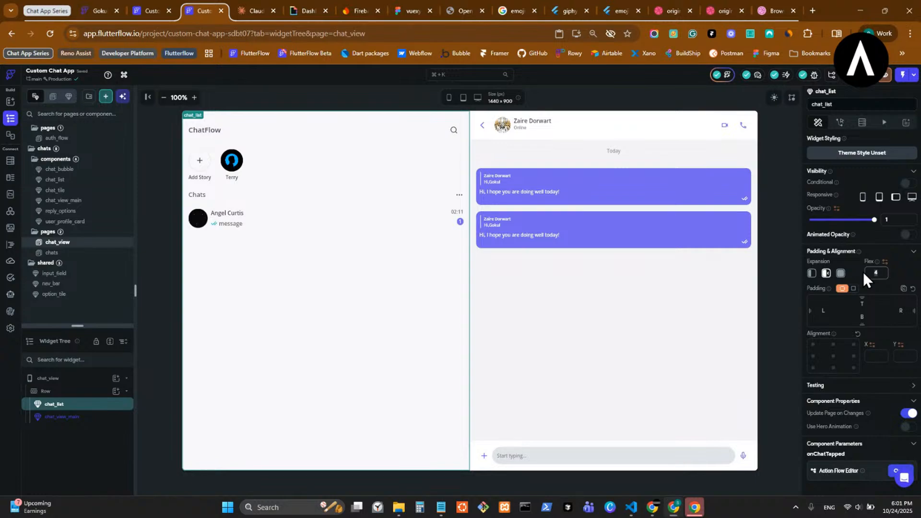
{"action": "key", "text": "BackSpace"}
{"action": "type", "text": "2"}
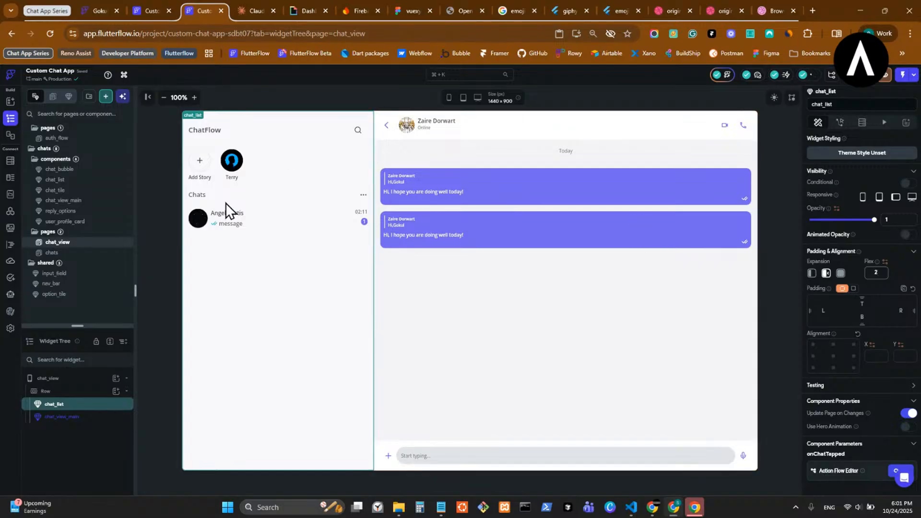
{"action": "left_click", "coordinate": [772, 283]}
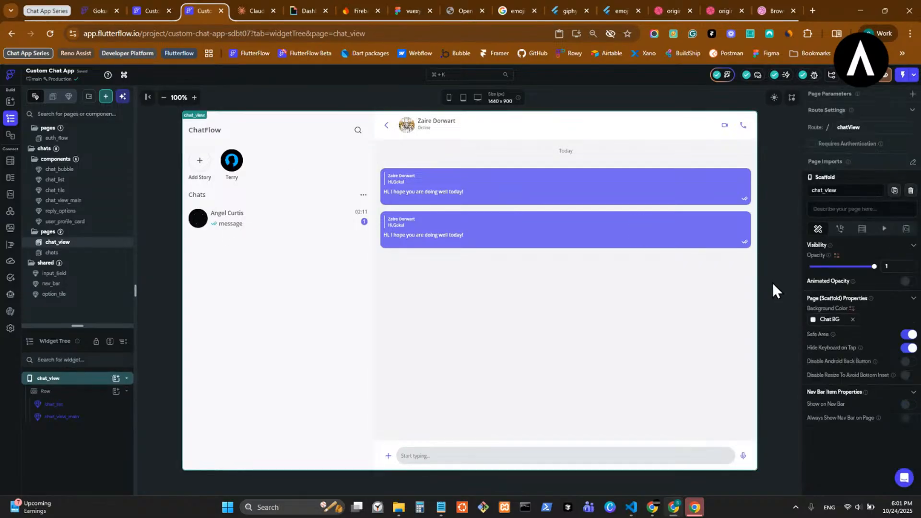
{"action": "left_click", "coordinate": [294, 188]}
{"action": "left_click", "coordinate": [76, 254]}
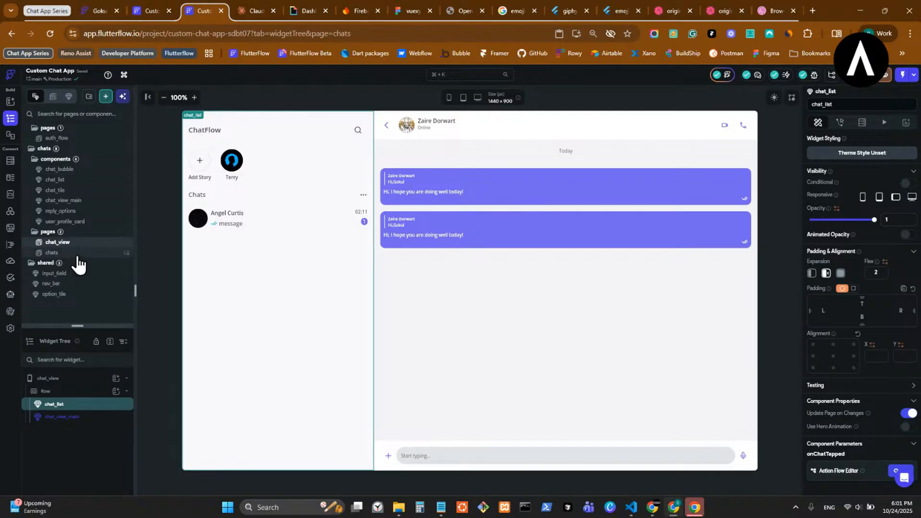
{"action": "left_click", "coordinate": [449, 97]}
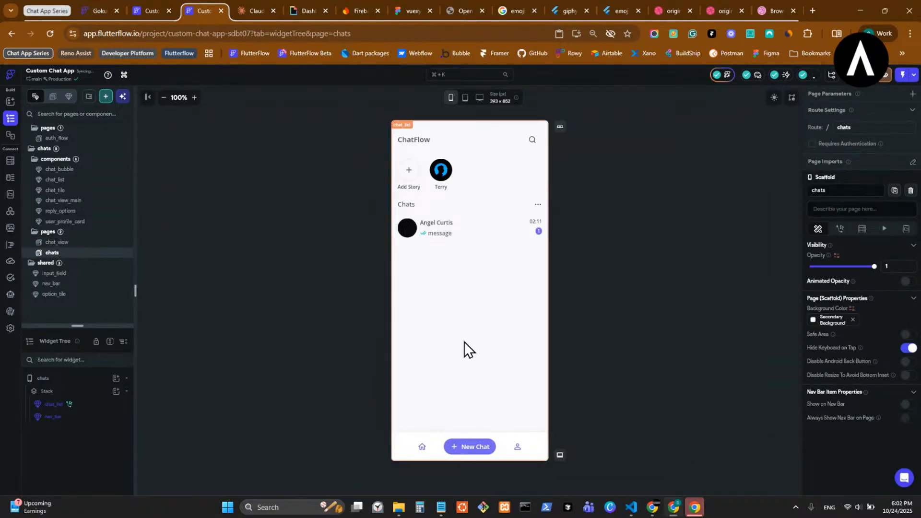
{"action": "left_click", "coordinate": [81, 244]}
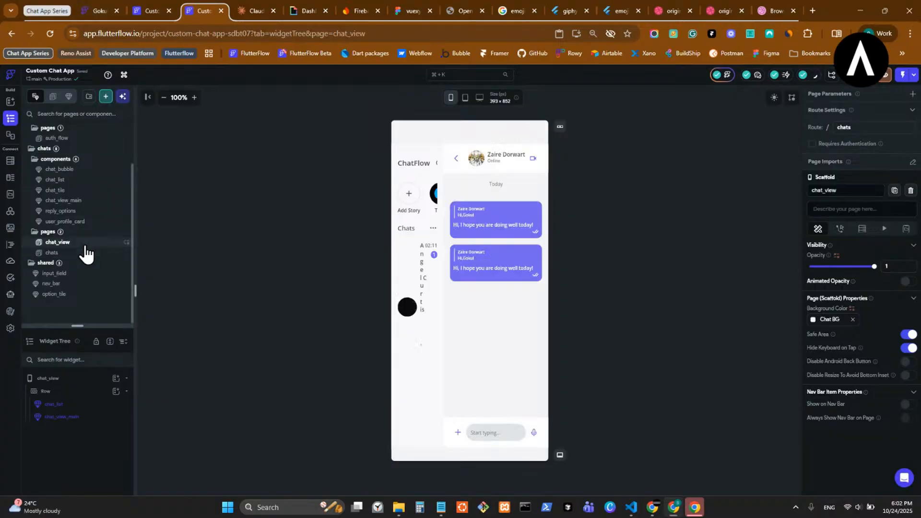
{"action": "left_click", "coordinate": [438, 192]}
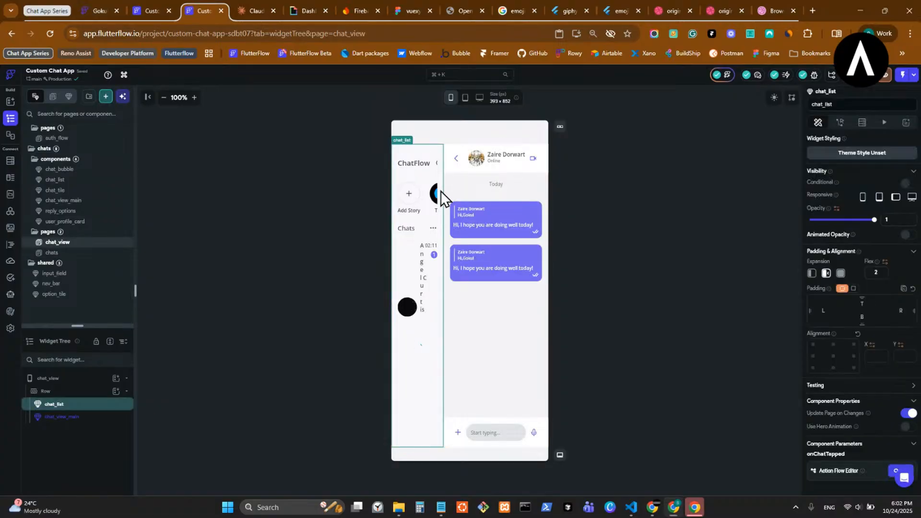
{"action": "left_click", "coordinate": [479, 98]}
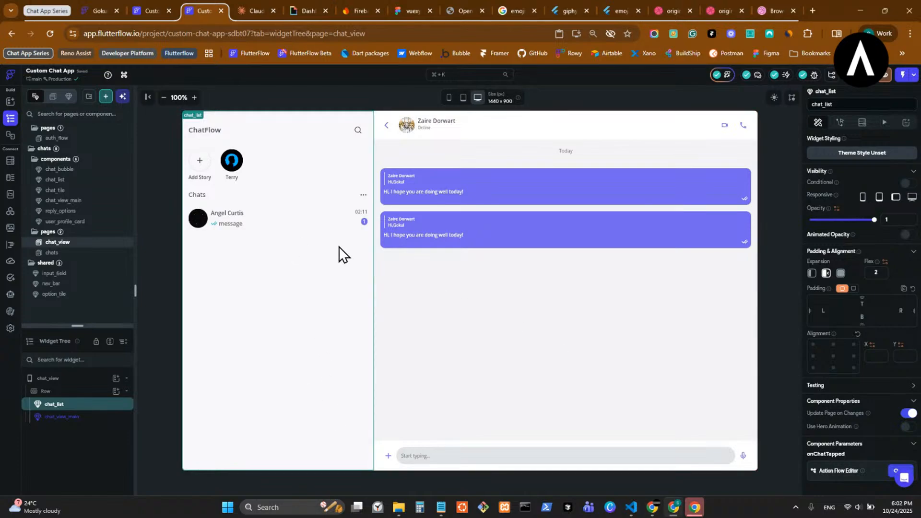
{"action": "left_click", "coordinate": [416, 215]}
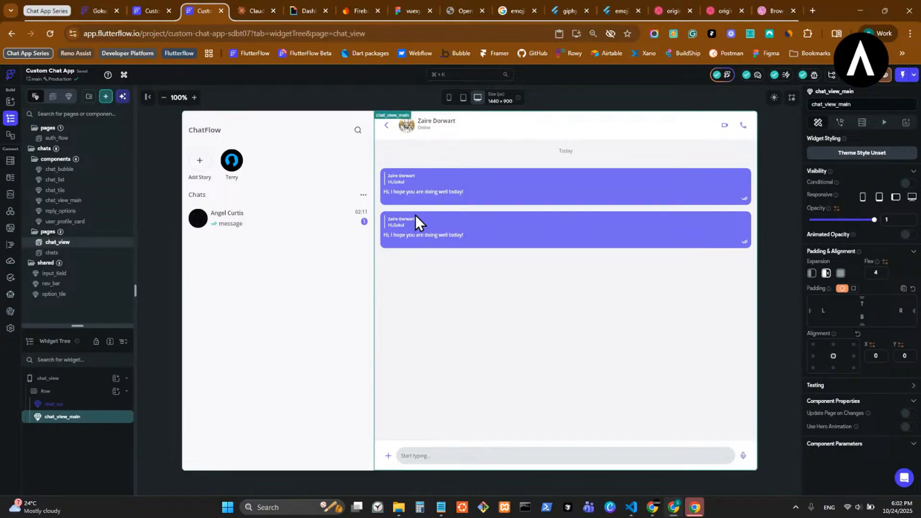
{"action": "left_click", "coordinate": [311, 226]}
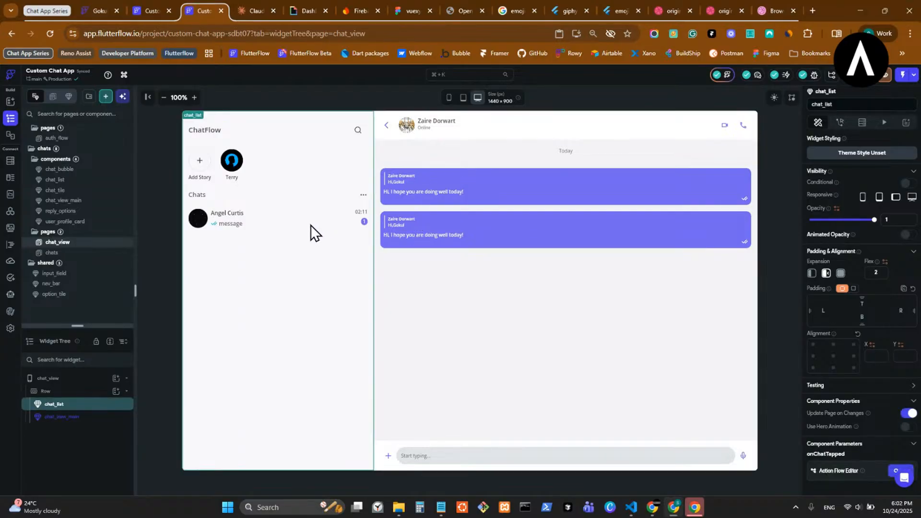
{"action": "left_click", "coordinate": [446, 186]}
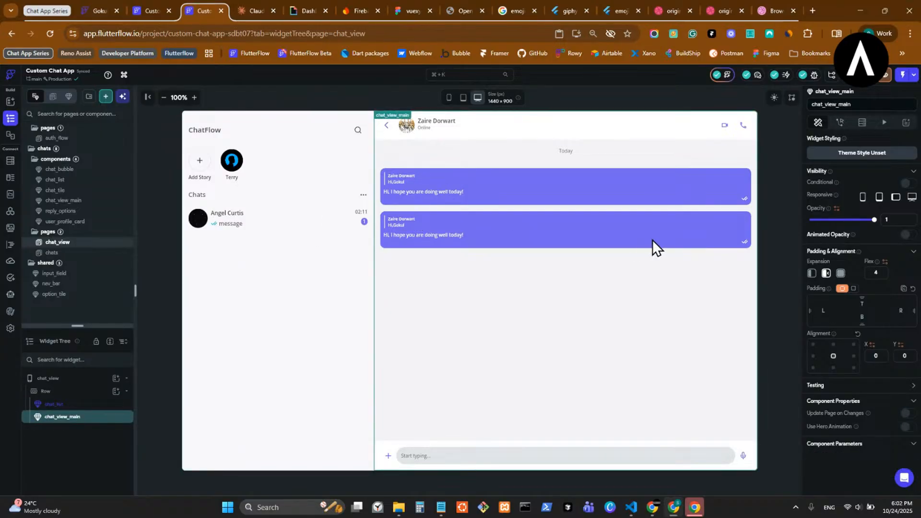
{"action": "left_click", "coordinate": [85, 253]}
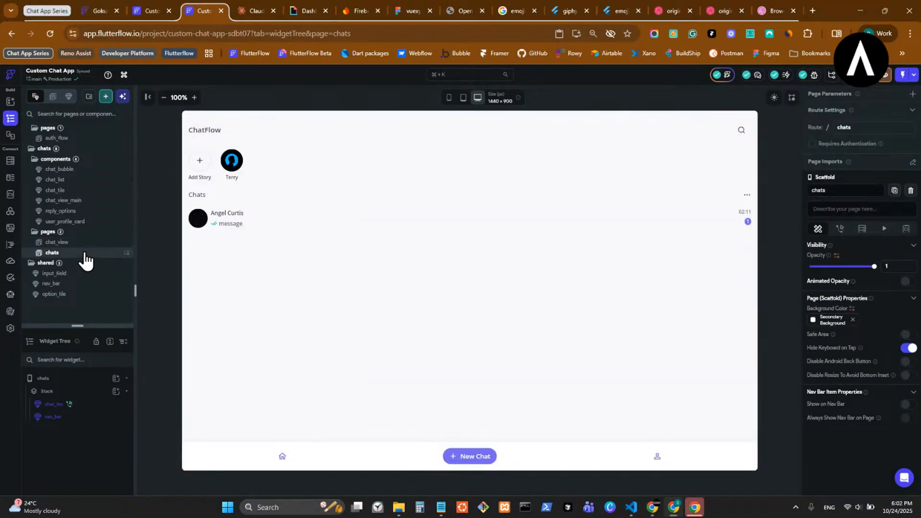
{"action": "left_click", "coordinate": [88, 245]}
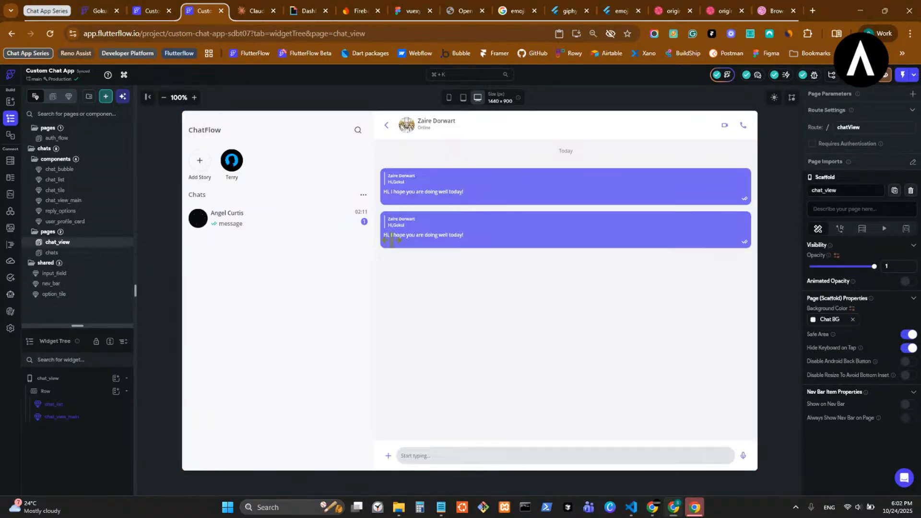
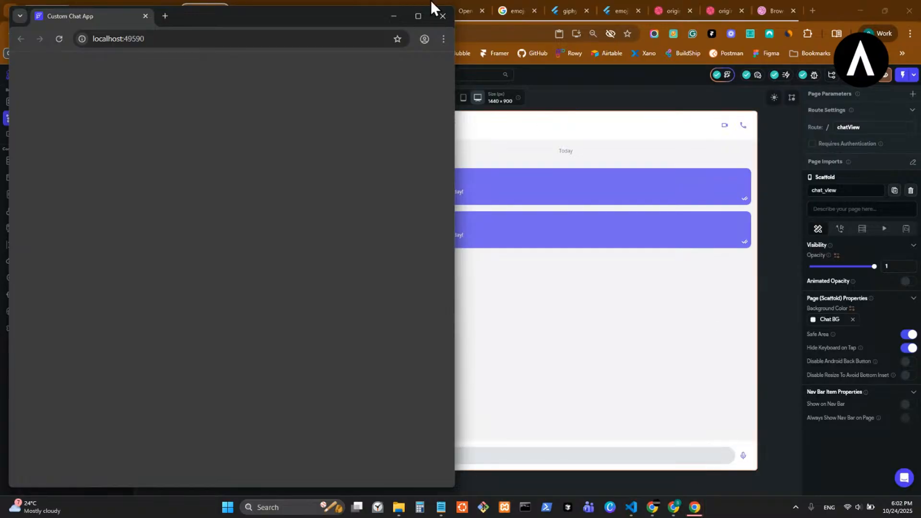
- Snap the chat app browser to the right, VS Code to the left, and widen VS Code
{"action": "left_click_drag", "start_coordinate": [327, 18], "coordinate": [617, 62]}
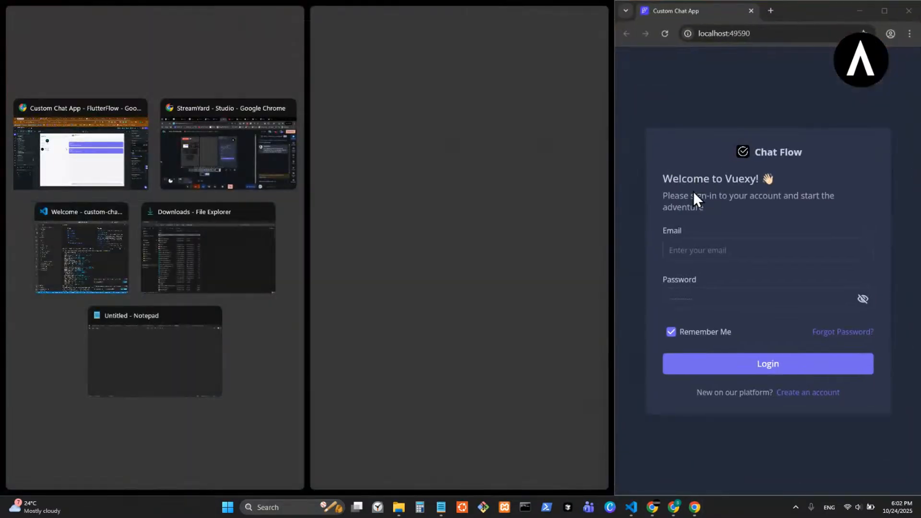
{"action": "left_click", "coordinate": [111, 266]}
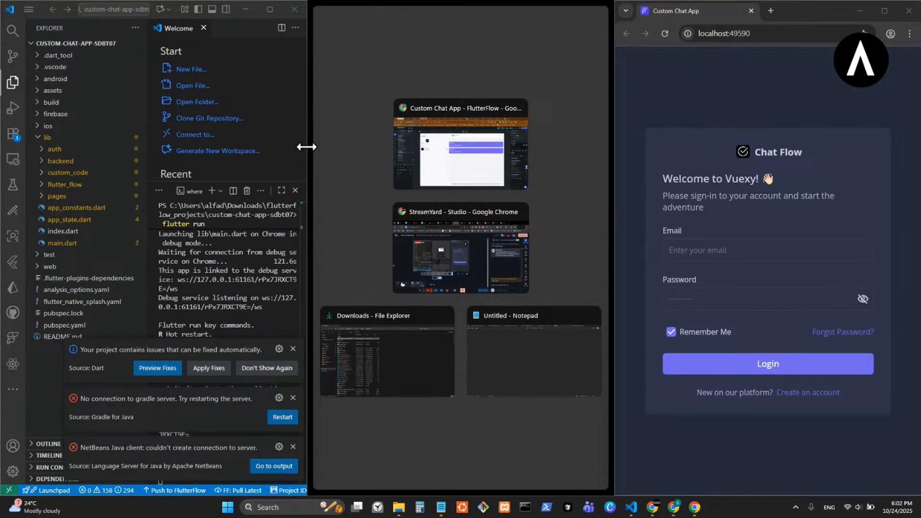
{"action": "left_click_drag", "start_coordinate": [304, 146], "coordinate": [615, 173]}
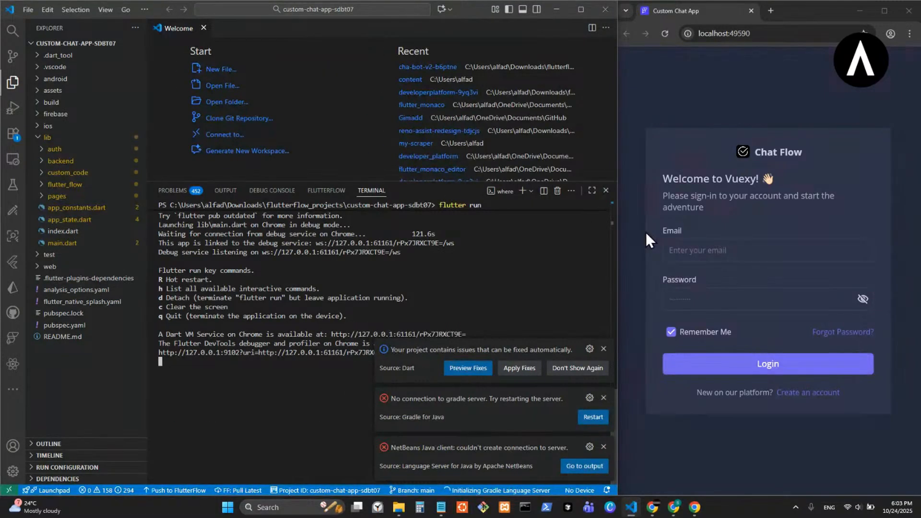
- Re-snap VS Code left, visit the Forgot Password page, then return to the login form
{"action": "left_click_drag", "start_coordinate": [470, 11], "coordinate": [626, 70]}
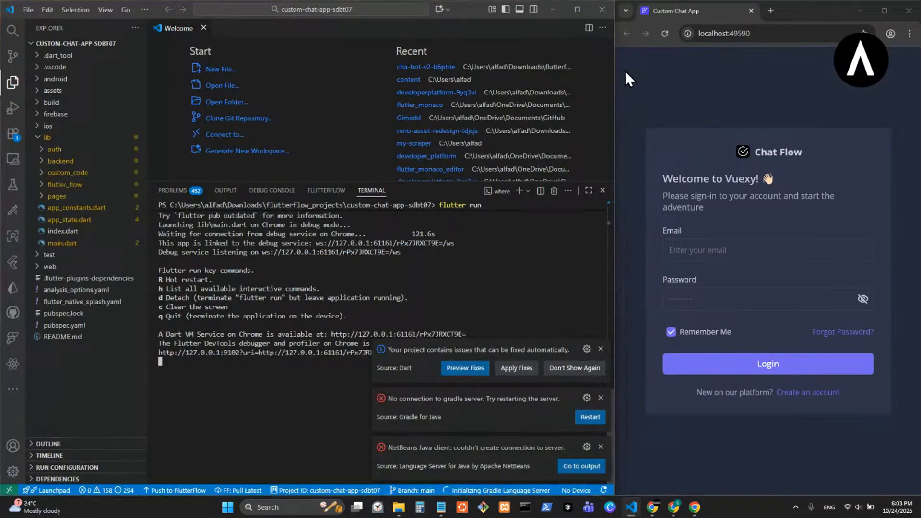
{"action": "left_click", "coordinate": [747, 99]}
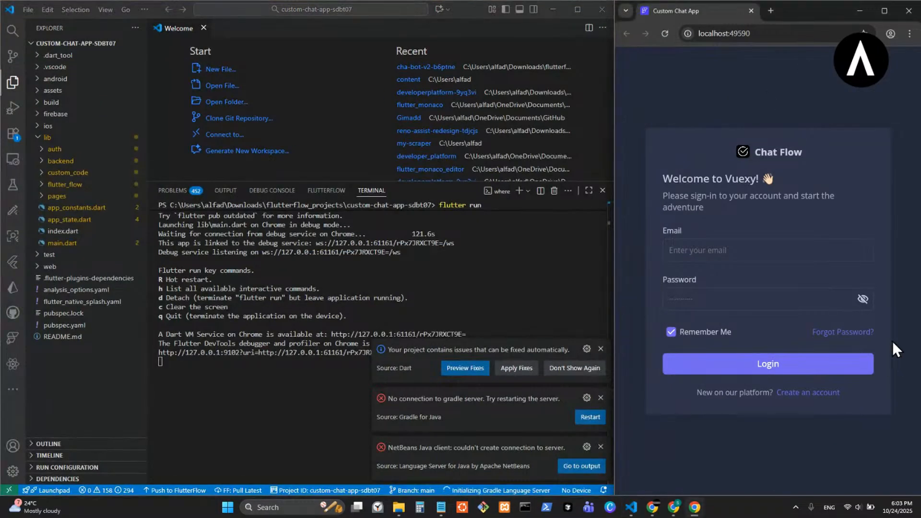
{"action": "left_click", "coordinate": [848, 336]}
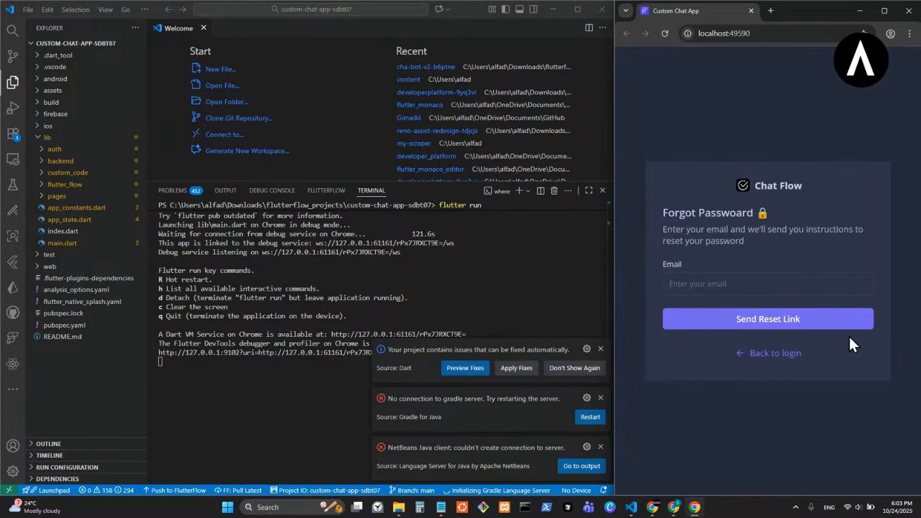
{"action": "left_click", "coordinate": [777, 353]}
- Log in with the test account's e-mail and password, declining Chrome's save-password prompt
{"action": "left_click", "coordinate": [747, 247]}
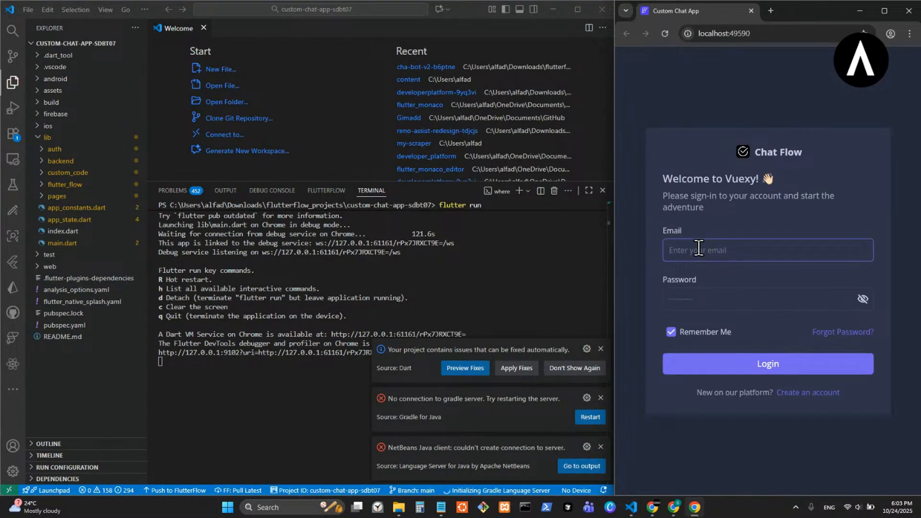
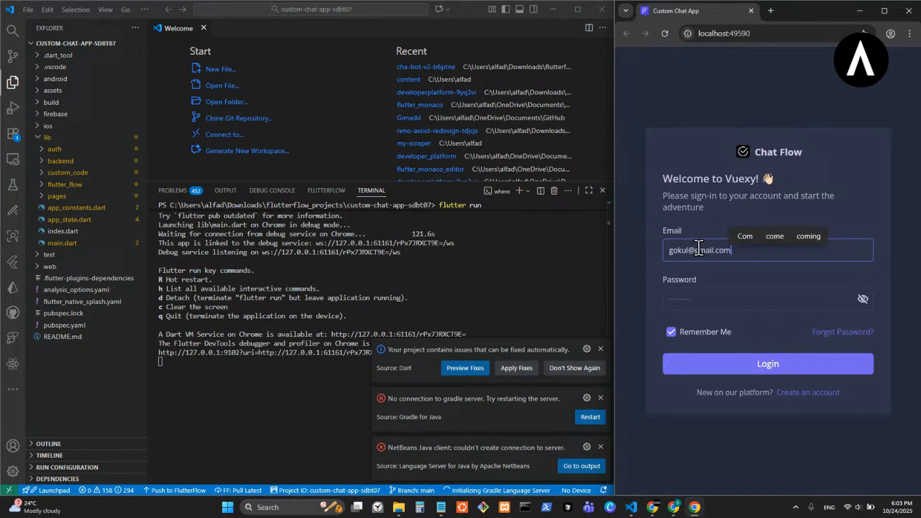
{"action": "left_click", "coordinate": [707, 293]}
{"action": "type", "text": "123456"}
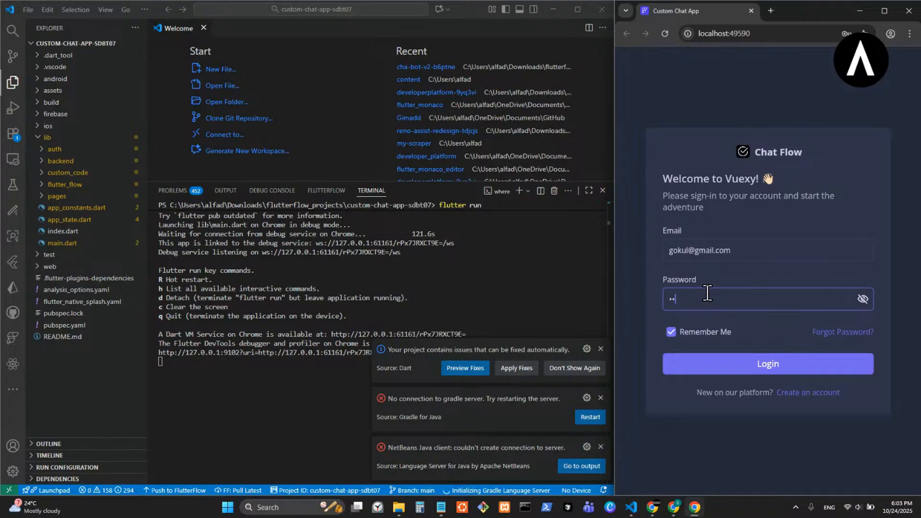
{"action": "left_click", "coordinate": [767, 367]}
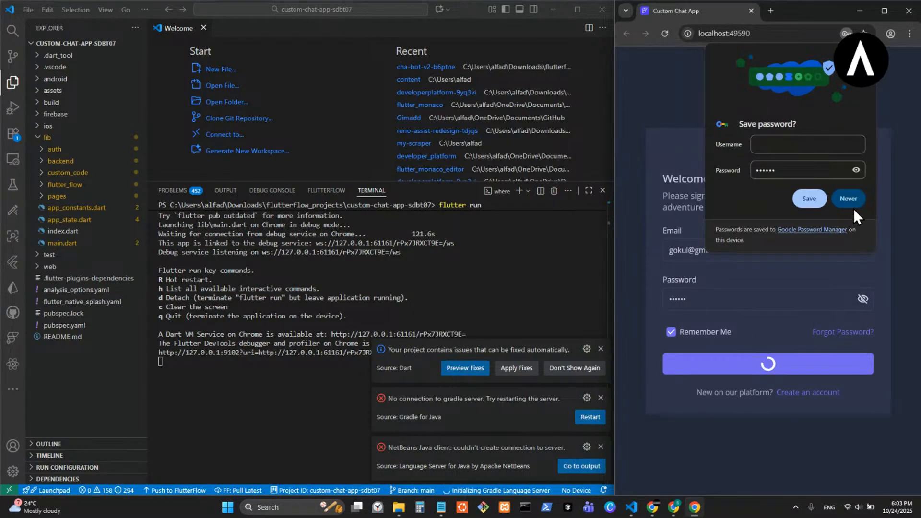
{"action": "left_click", "coordinate": [853, 202]}
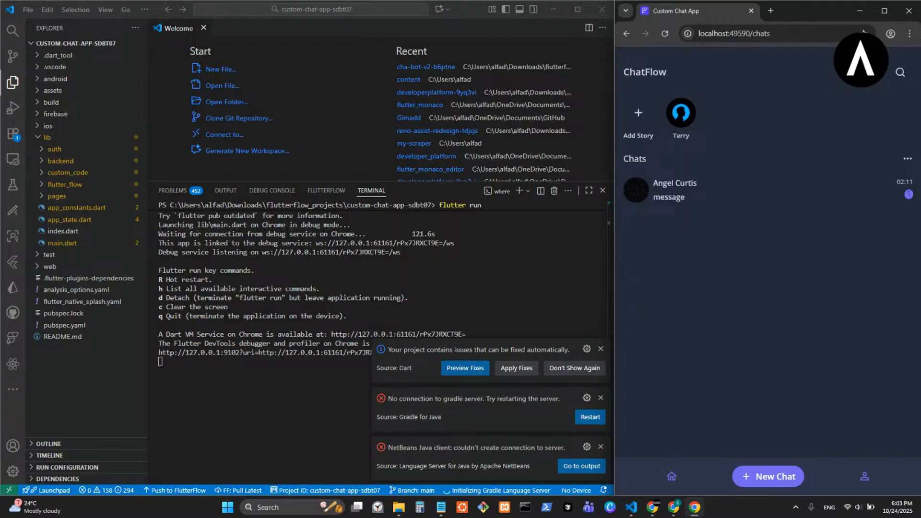
{"action": "left_click", "coordinate": [753, 206]}
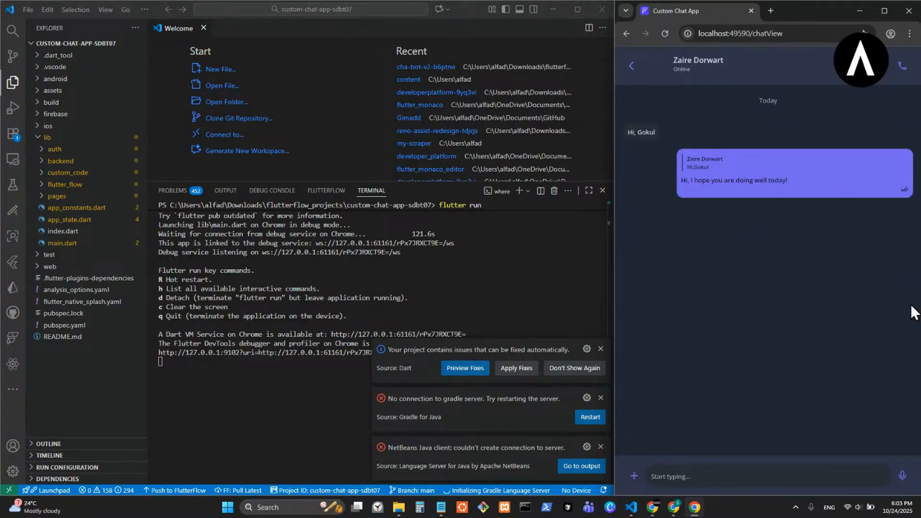
{"action": "left_click", "coordinate": [756, 179]}
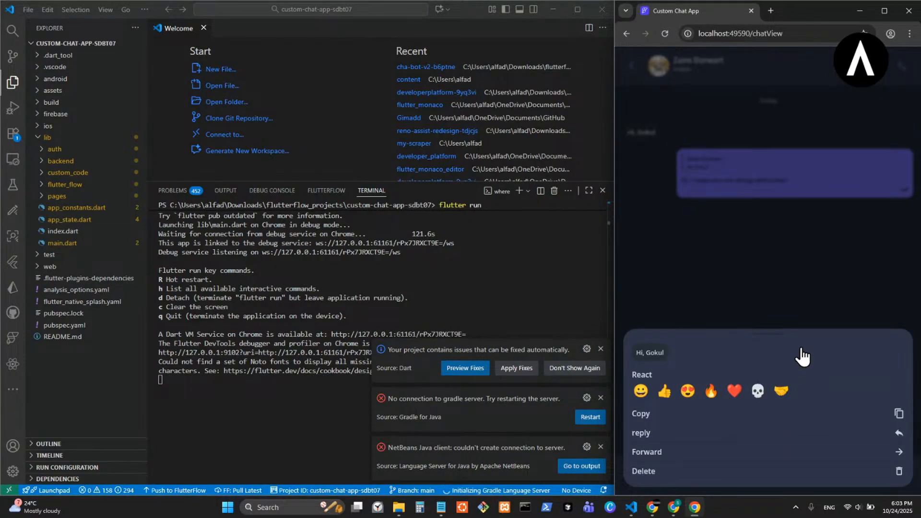
{"action": "left_click", "coordinate": [737, 138]}
{"action": "left_click", "coordinate": [743, 190]}
{"action": "left_click_drag", "start_coordinate": [779, 336], "coordinate": [769, 153]}
{"action": "left_click", "coordinate": [772, 99]}
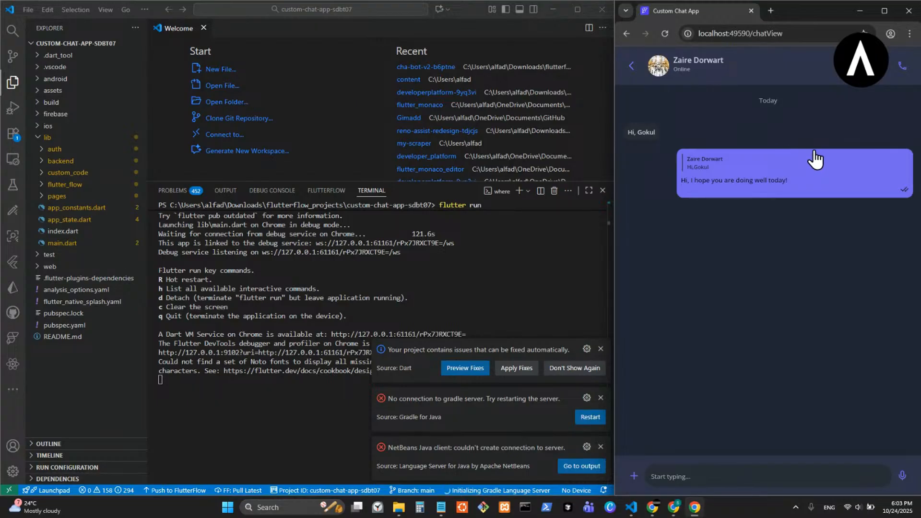
{"action": "left_click", "coordinate": [630, 65]}
{"action": "left_click_drag", "start_coordinate": [613, 194], "coordinate": [771, 240]}
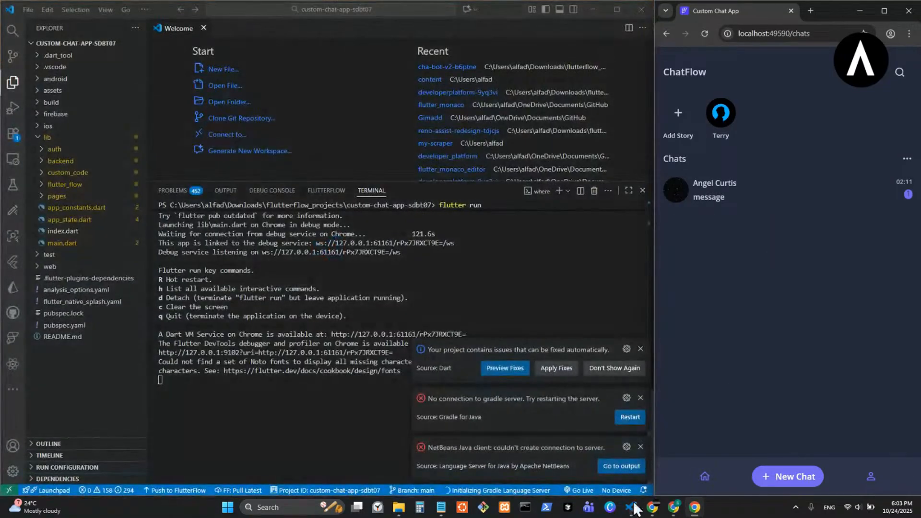
- In the chat_view page, switch chat_list's Visibility to Conditional and open its Unset value field
{"action": "left_click", "coordinate": [673, 507]}
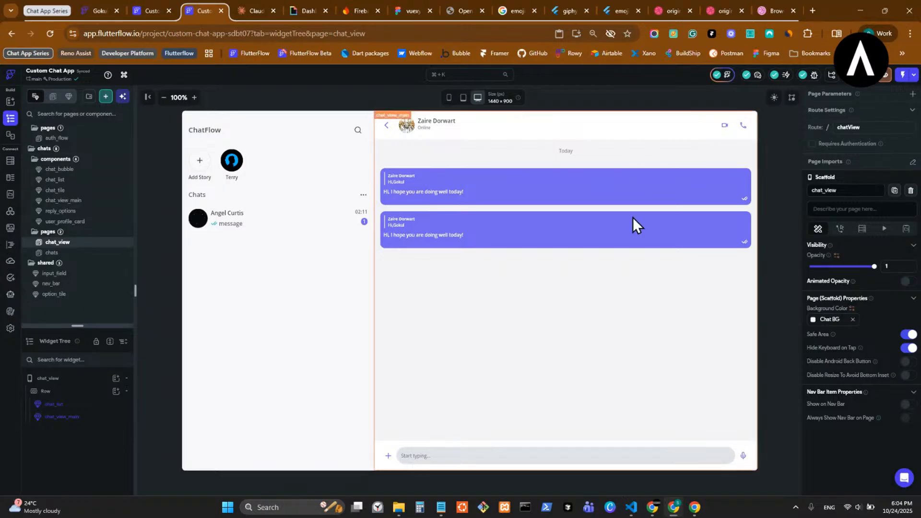
{"action": "left_click", "coordinate": [310, 279]}
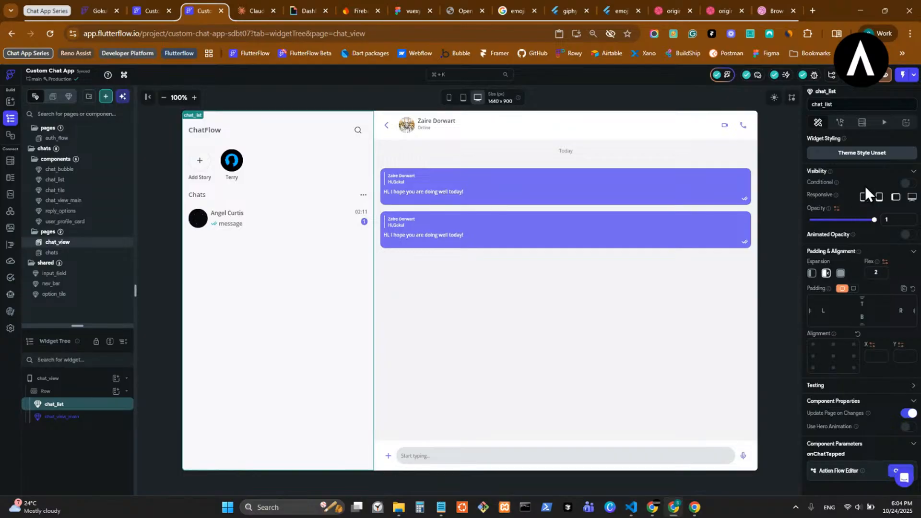
{"action": "left_click", "coordinate": [906, 183]}
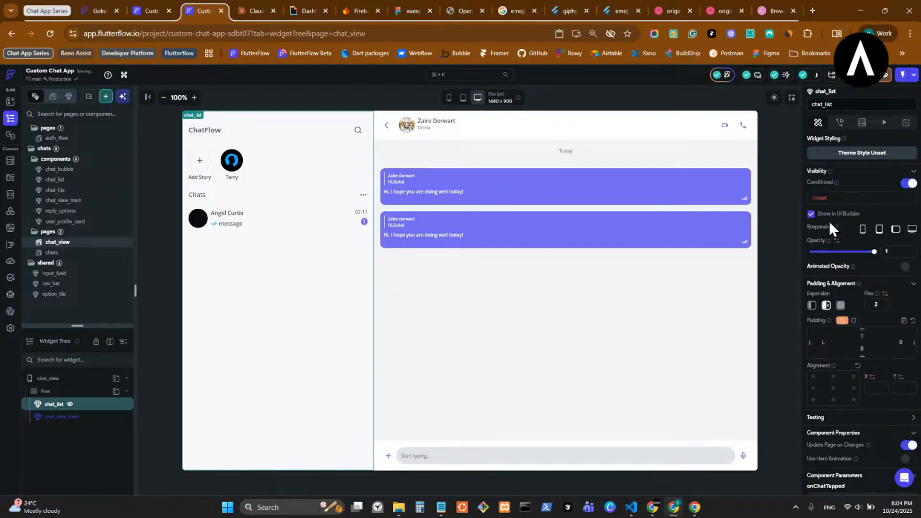
{"action": "left_click", "coordinate": [815, 200]}
- Use a Responsive Value for the condition and inspect the Breakpoint Large constant's value
{"action": "left_click", "coordinate": [716, 273]}
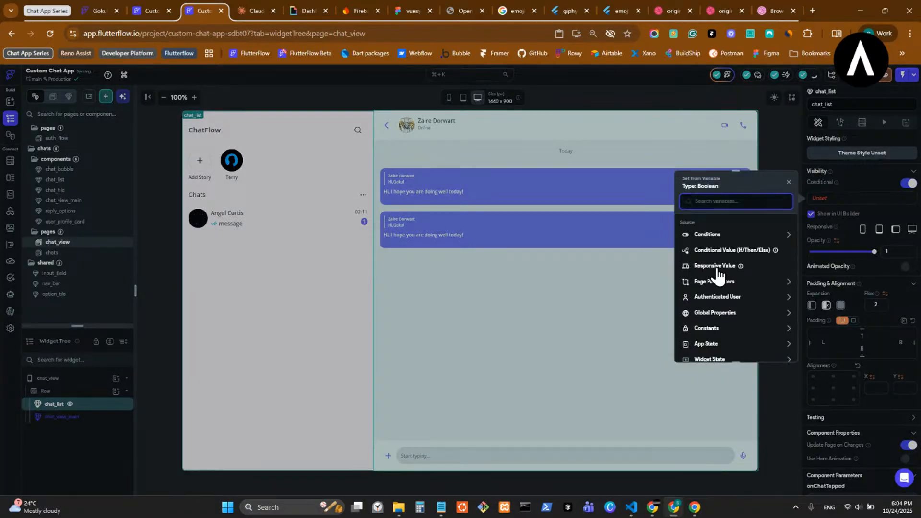
{"action": "scroll", "coordinate": [741, 281], "scroll_direction": "down", "scroll_amount": 2}
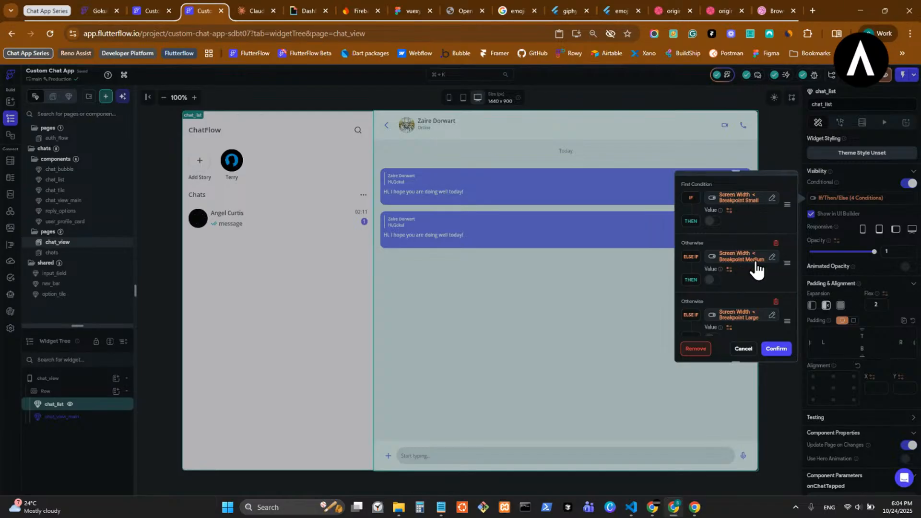
{"action": "scroll", "coordinate": [757, 270], "scroll_direction": "down", "scroll_amount": 1}
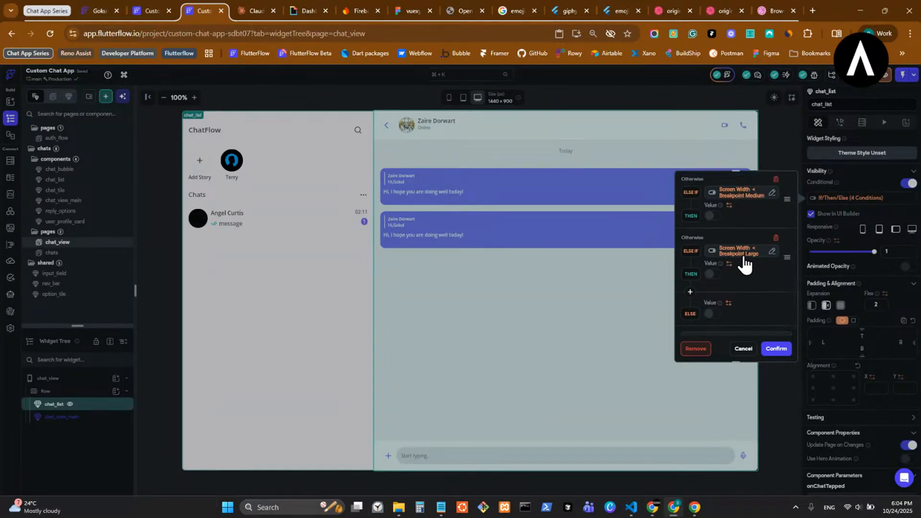
{"action": "left_click", "coordinate": [753, 264]}
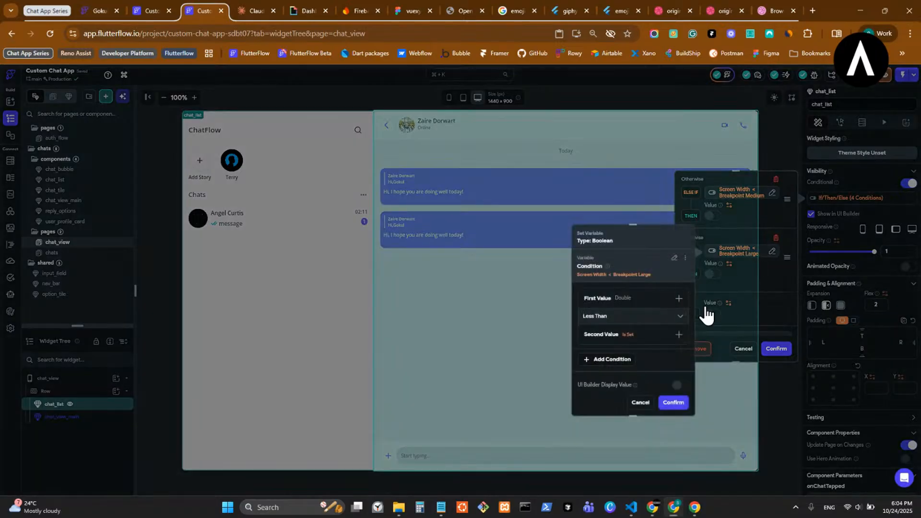
{"action": "left_click", "coordinate": [633, 338]}
{"action": "left_click", "coordinate": [619, 360]}
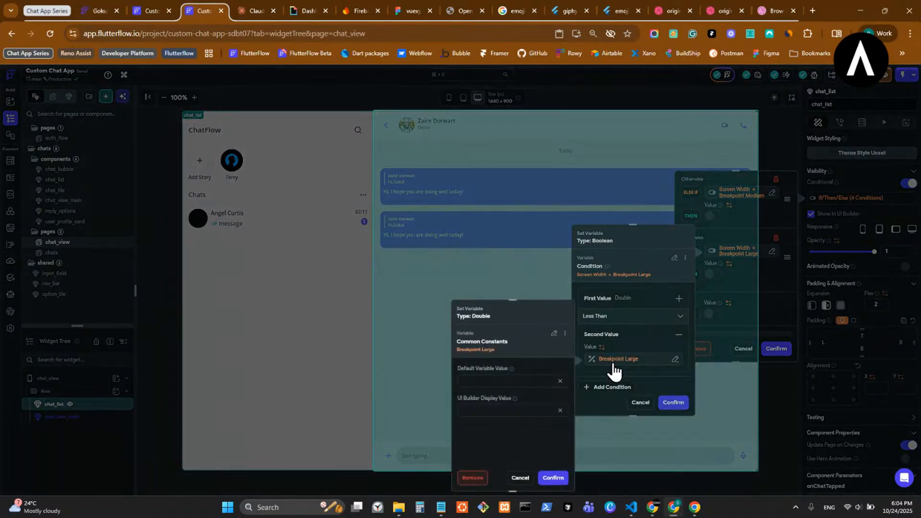
{"action": "left_click", "coordinate": [773, 285]}
{"action": "left_click", "coordinate": [773, 284]}
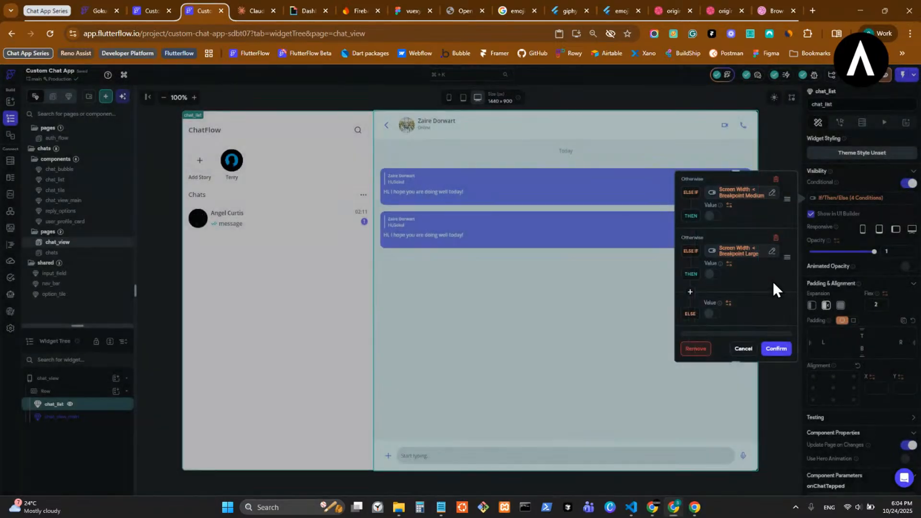
{"action": "scroll", "coordinate": [773, 281], "scroll_direction": "up", "scroll_amount": 2}
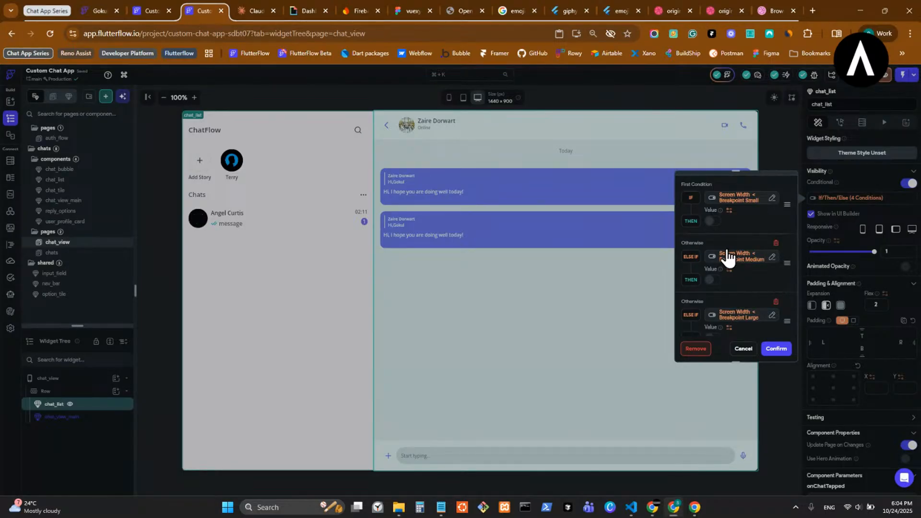
- Leave Breakpoint Small and Medium off, enable only Breakpoint Large's THEN value, and confirm
{"action": "left_click", "coordinate": [713, 222]}
{"action": "left_click", "coordinate": [719, 220]}
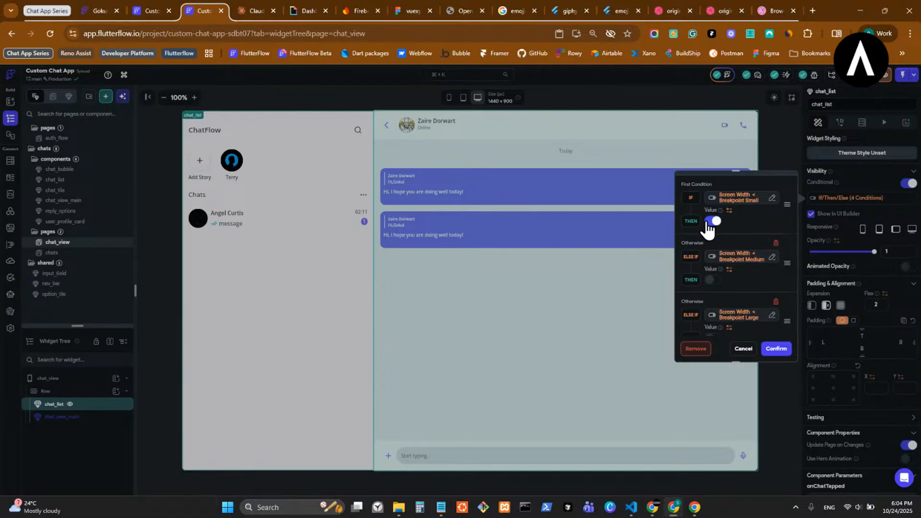
{"action": "left_click", "coordinate": [713, 281]}
{"action": "left_click", "coordinate": [715, 281]}
{"action": "scroll", "coordinate": [715, 288], "scroll_direction": "down", "scroll_amount": 2}
{"action": "left_click", "coordinate": [714, 278]}
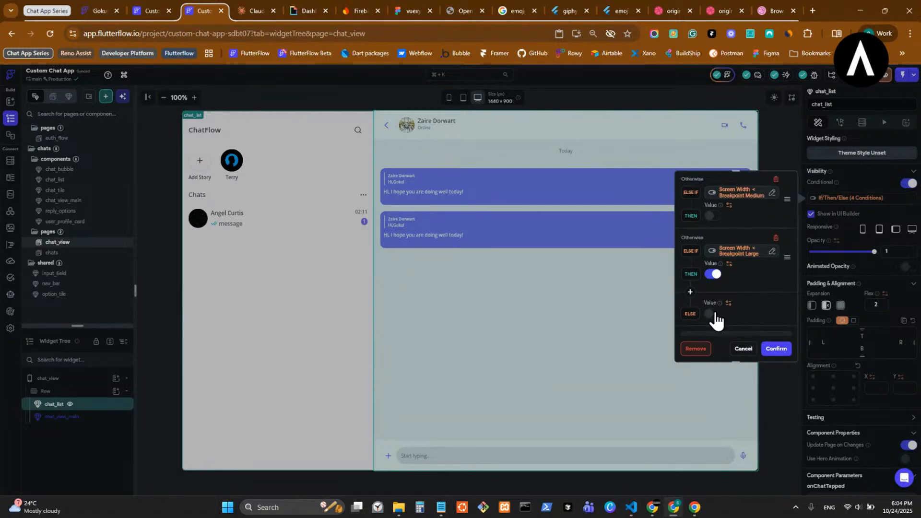
{"action": "scroll", "coordinate": [734, 318], "scroll_direction": "down", "scroll_amount": 1}
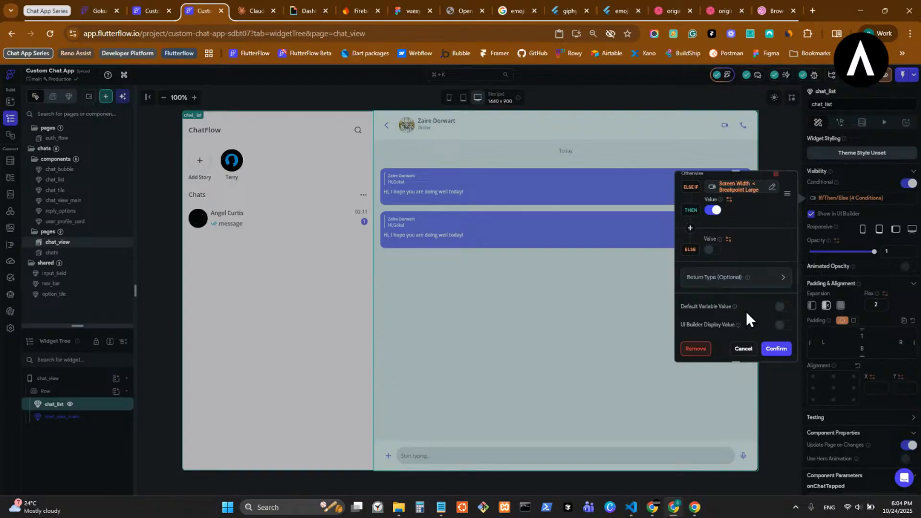
{"action": "left_click", "coordinate": [778, 355]}
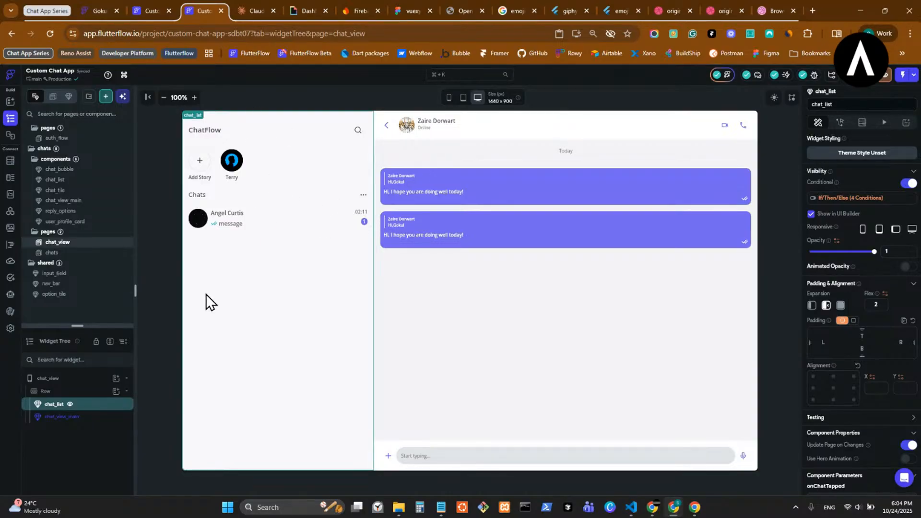
- Preview chat_view at Macbook 13", 1512 × 982, iMac 27" and QHD (2k) Monitor sizes
{"action": "left_click", "coordinate": [478, 98]}
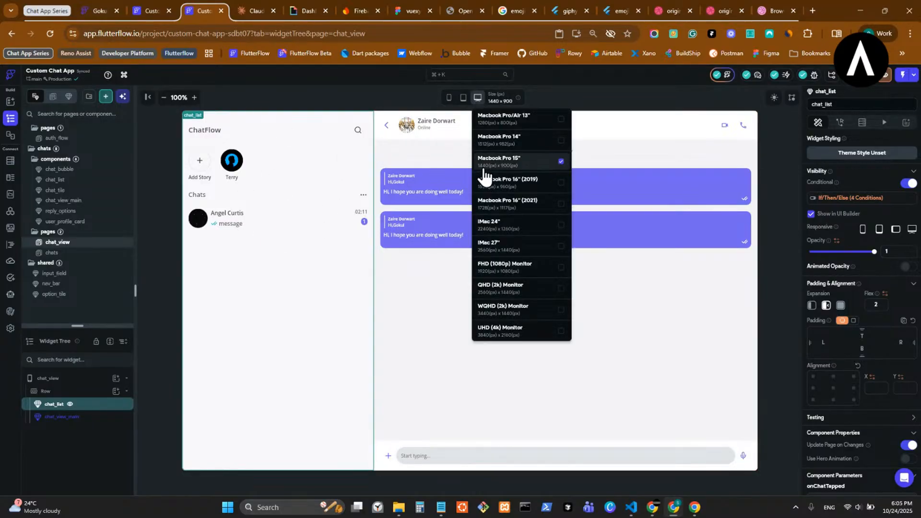
{"action": "left_click", "coordinate": [522, 120]}
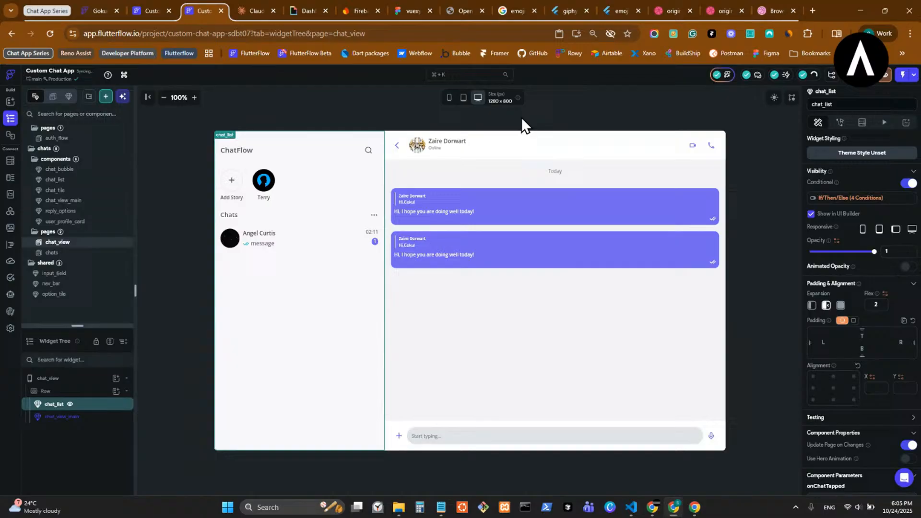
{"action": "left_click", "coordinate": [477, 98]}
{"action": "left_click", "coordinate": [484, 118]}
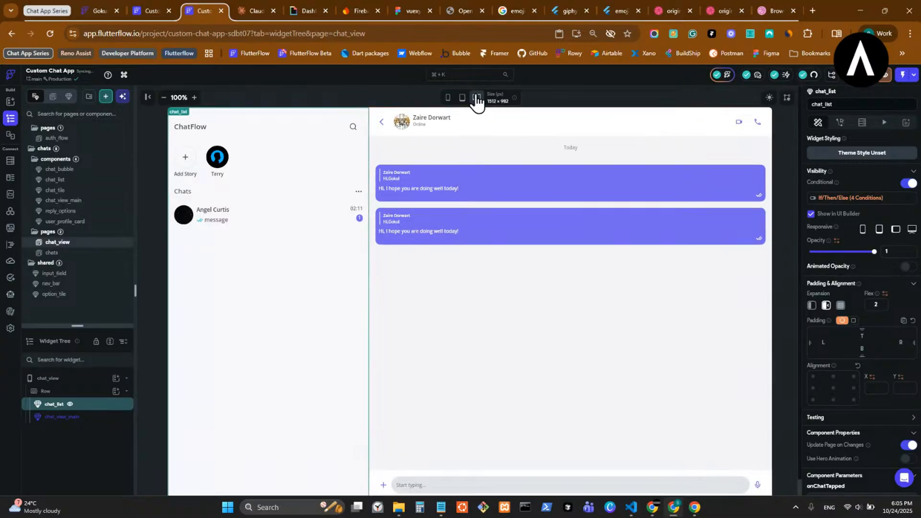
{"action": "left_click", "coordinate": [477, 99]}
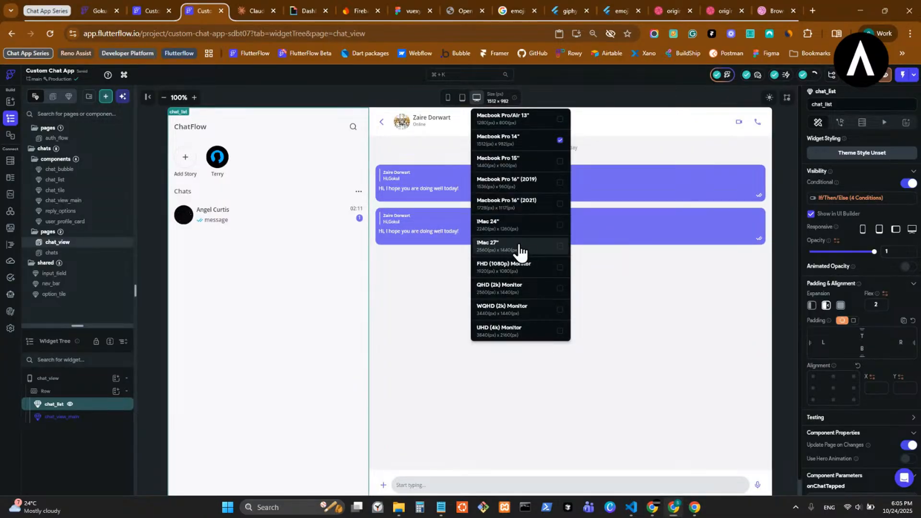
{"action": "left_click", "coordinate": [520, 250]}
{"action": "left_click", "coordinate": [477, 99]}
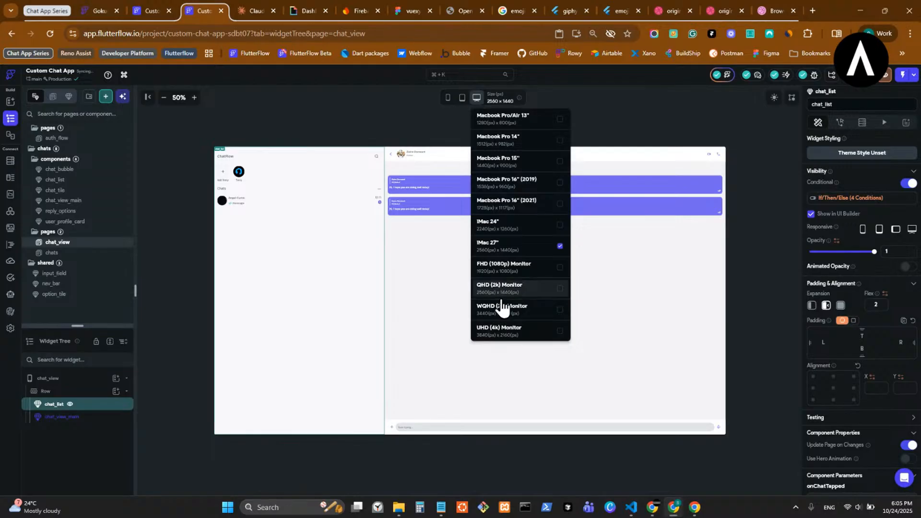
{"action": "left_click", "coordinate": [499, 295]}
- Settle on the 1280 × 800 preview at 100% zoom and select chat_list
{"action": "left_click", "coordinate": [481, 90]}
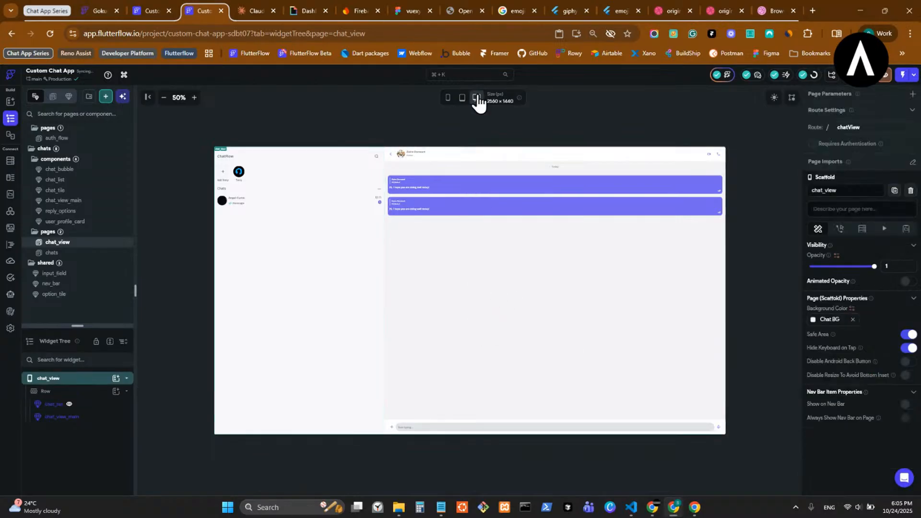
{"action": "left_click", "coordinate": [478, 97]}
{"action": "left_click", "coordinate": [507, 118]}
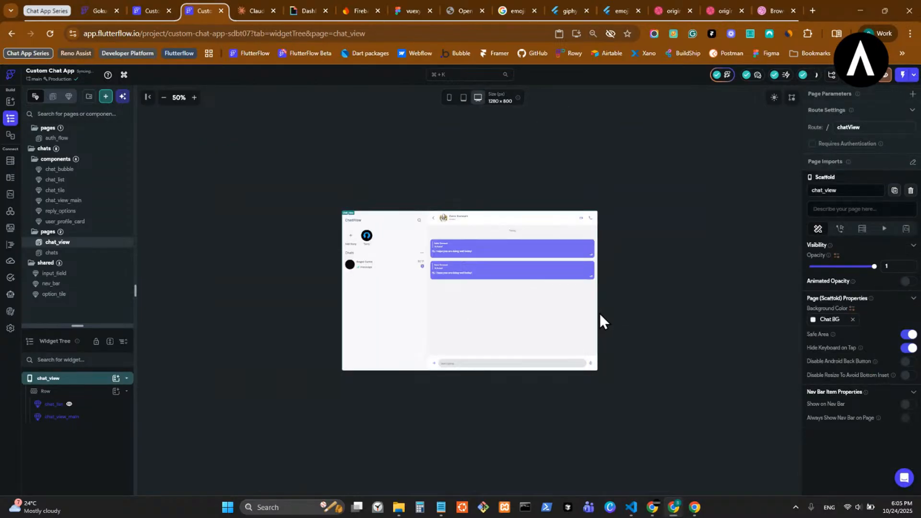
{"action": "left_click", "coordinate": [194, 98]}
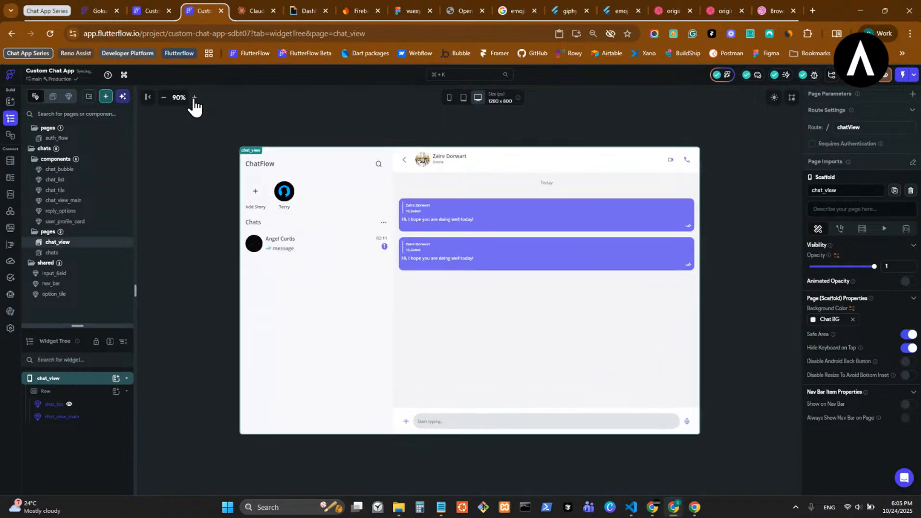
{"action": "left_click", "coordinate": [194, 98]}
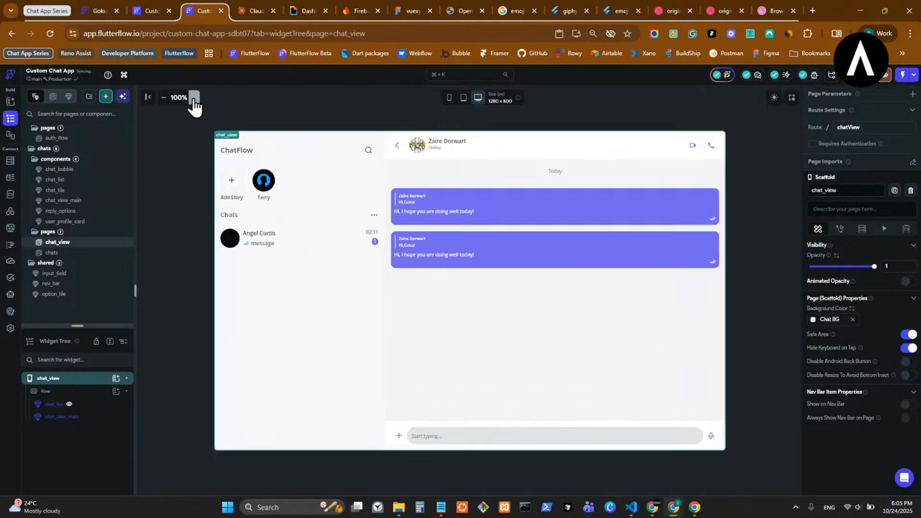
{"action": "left_click", "coordinate": [378, 265]}
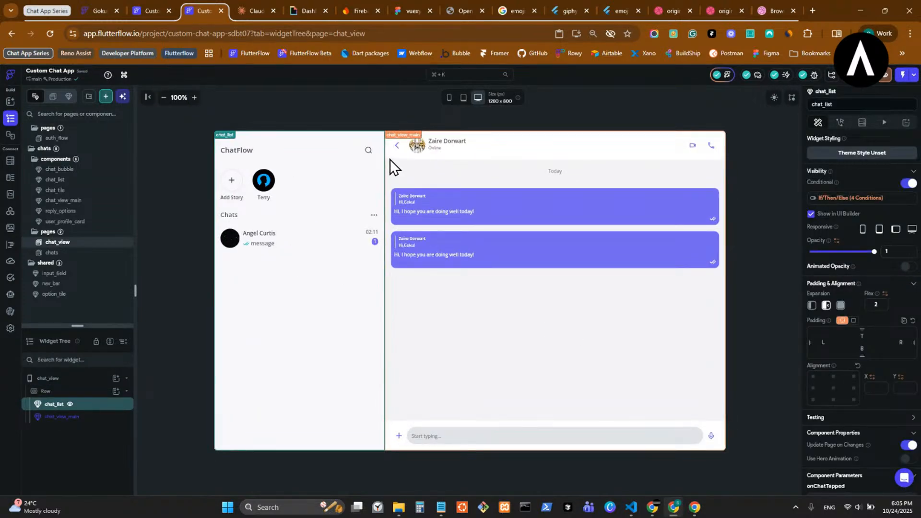
- Copy chat_list's conditional visibility variable for reuse
{"action": "double_click", "coordinate": [399, 146]}
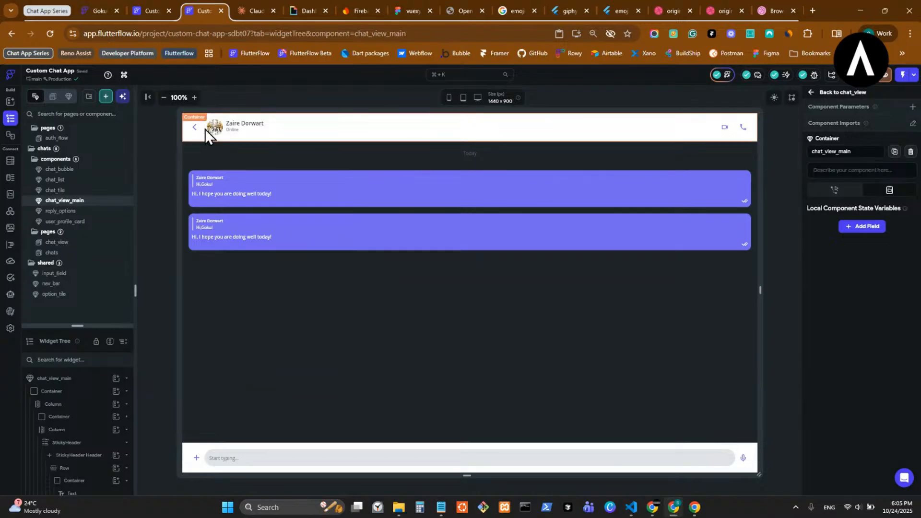
{"action": "left_click", "coordinate": [825, 93]}
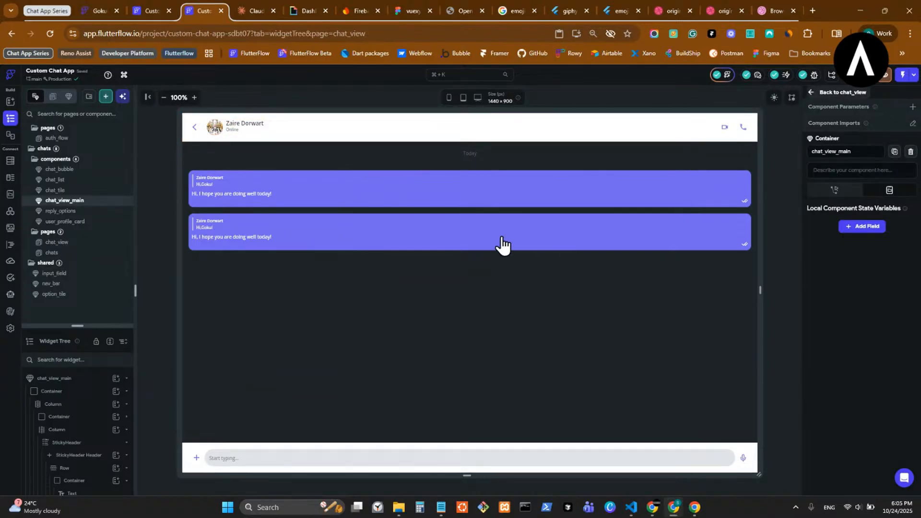
{"action": "left_click", "coordinate": [329, 214]}
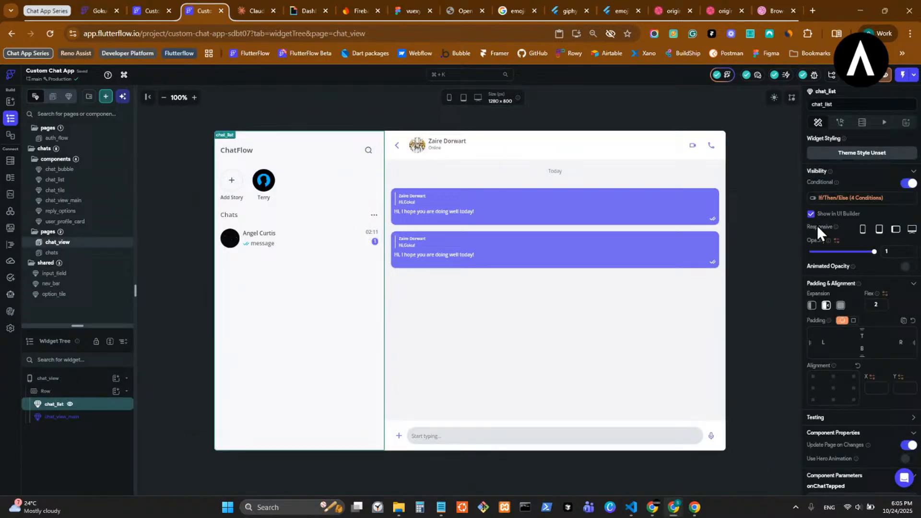
{"action": "left_click", "coordinate": [835, 199]}
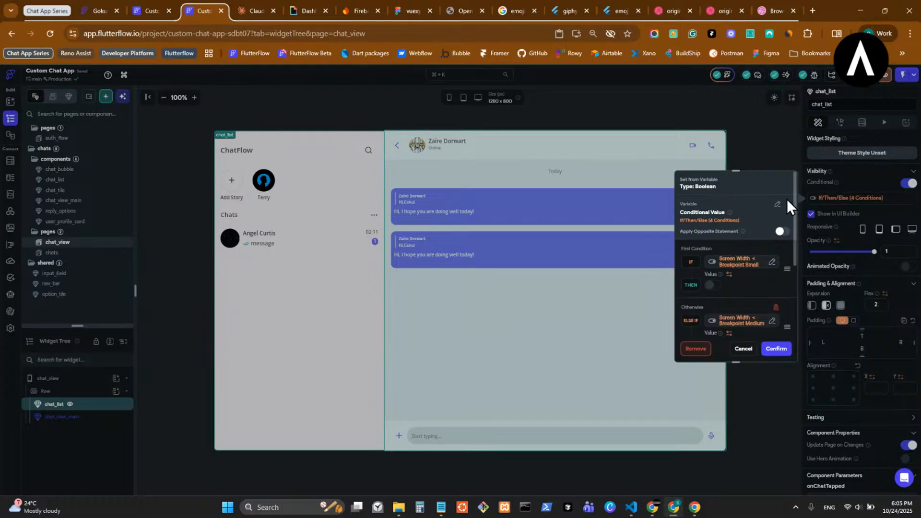
{"action": "left_click", "coordinate": [782, 206]}
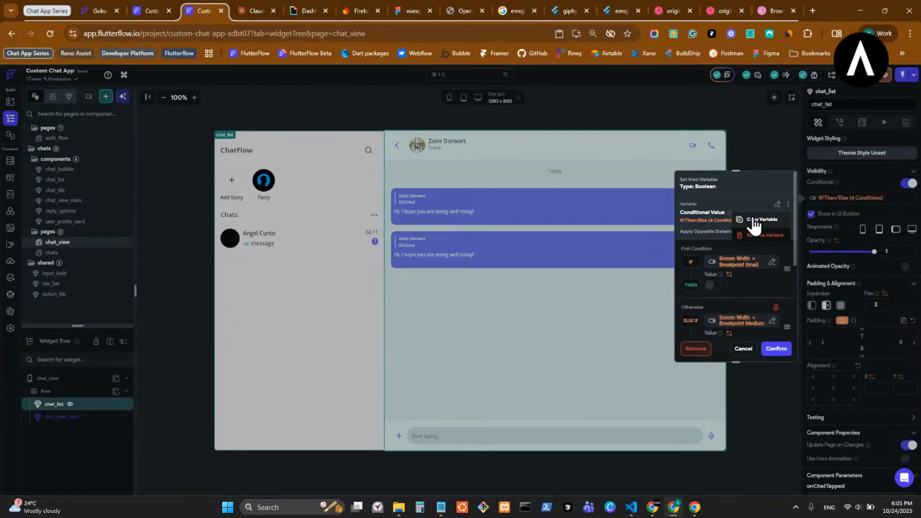
{"action": "left_click", "coordinate": [757, 223]}
- Inspect the chat_view_main component's chat header back button, then return to chat_view
{"action": "left_click", "coordinate": [407, 146]}
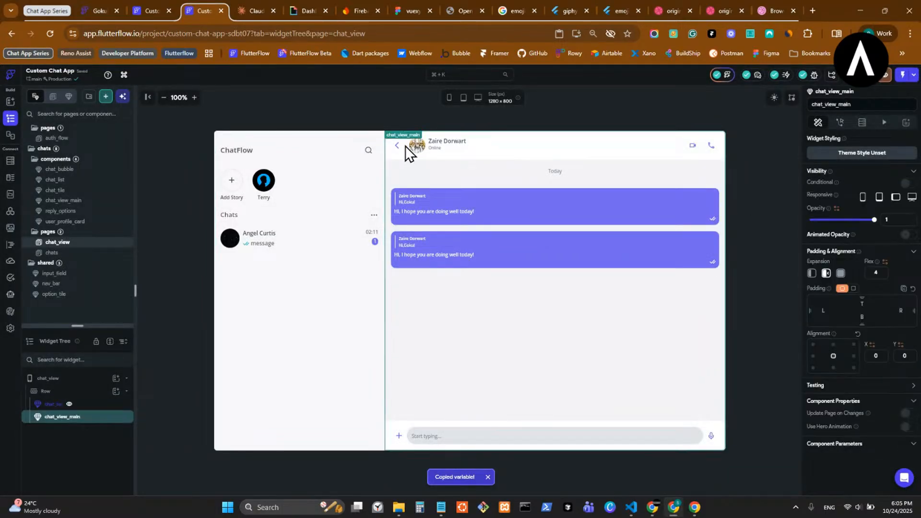
{"action": "double_click", "coordinate": [396, 148]}
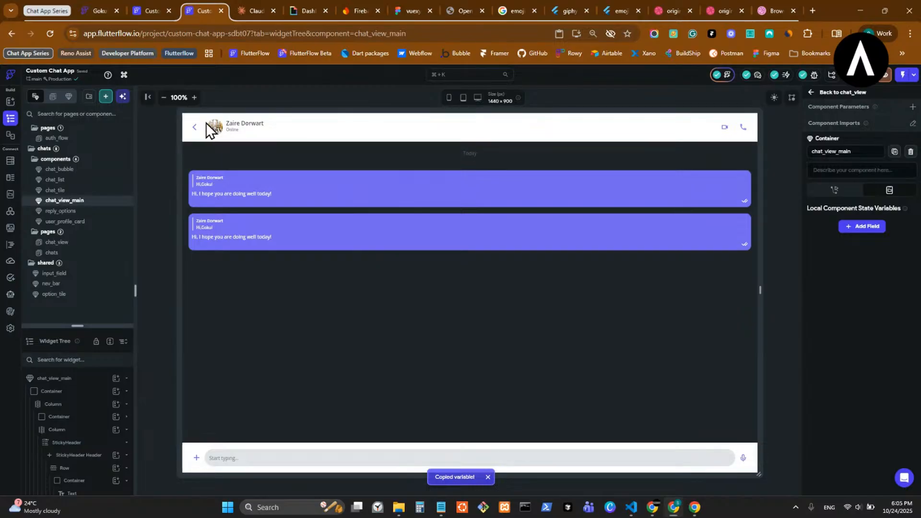
{"action": "left_click", "coordinate": [194, 129]}
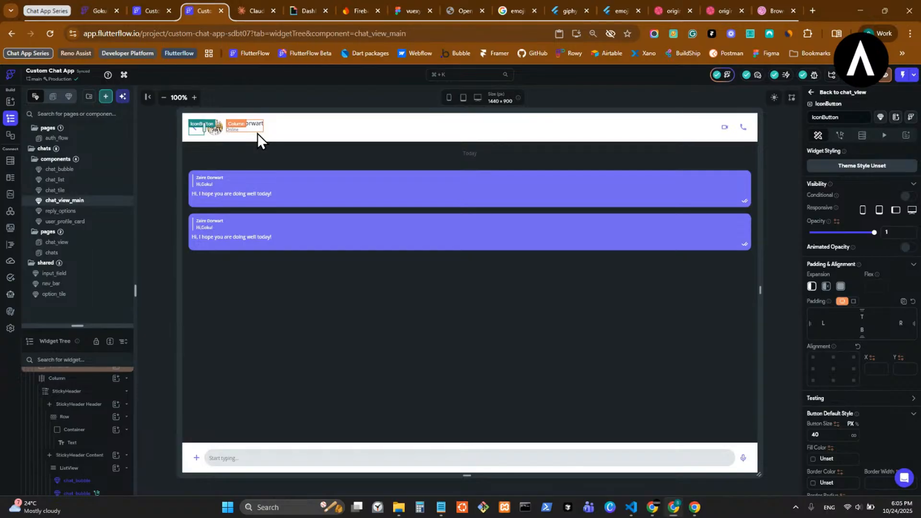
{"action": "left_click", "coordinate": [814, 95]}
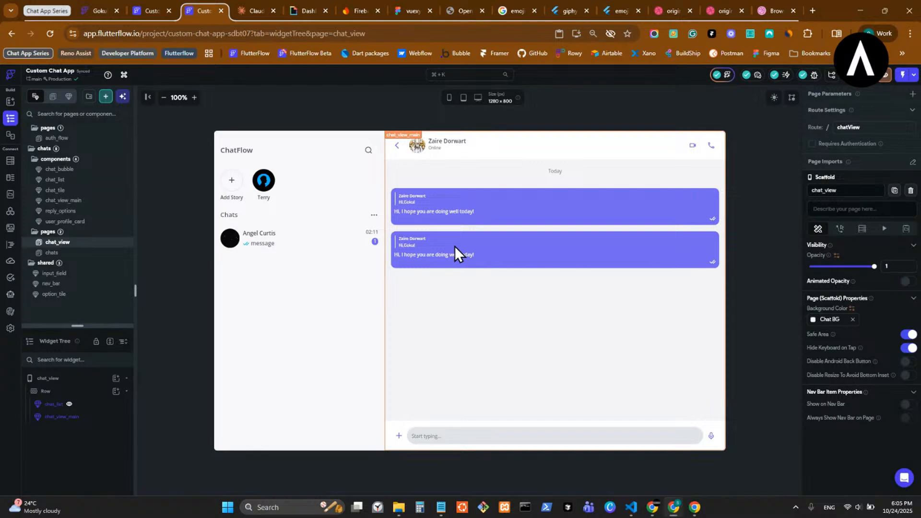
- Remove the breakpoint-based visibility condition from chat_list
{"action": "left_click", "coordinate": [312, 254]}
{"action": "left_click", "coordinate": [846, 199]}
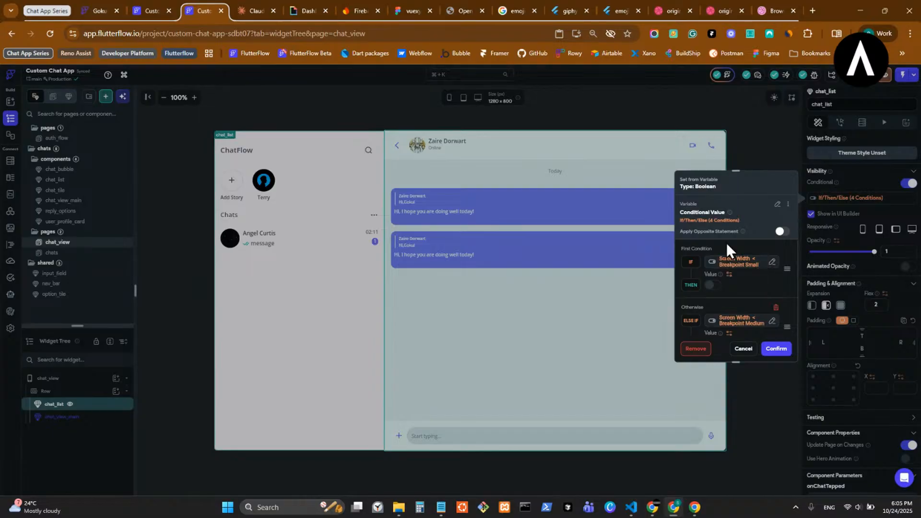
{"action": "scroll", "coordinate": [752, 305], "scroll_direction": "down", "scroll_amount": 2}
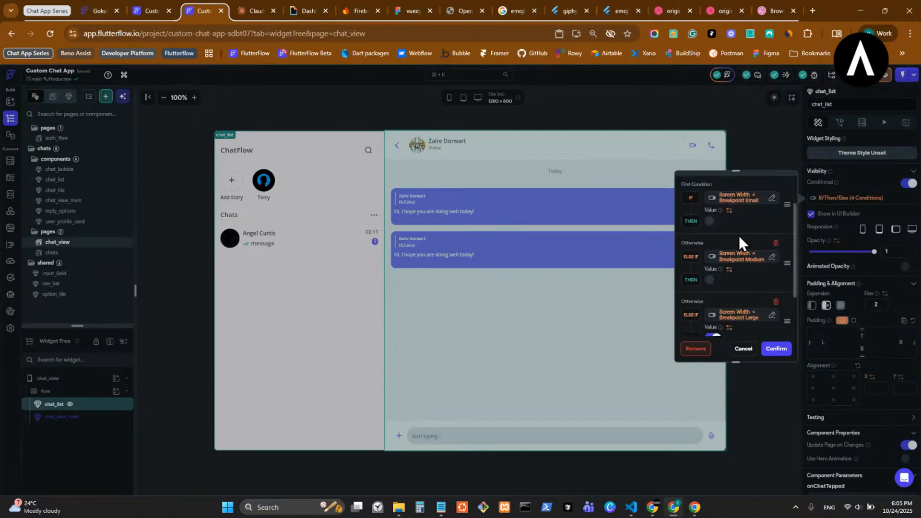
{"action": "scroll", "coordinate": [760, 282], "scroll_direction": "down", "scroll_amount": 4}
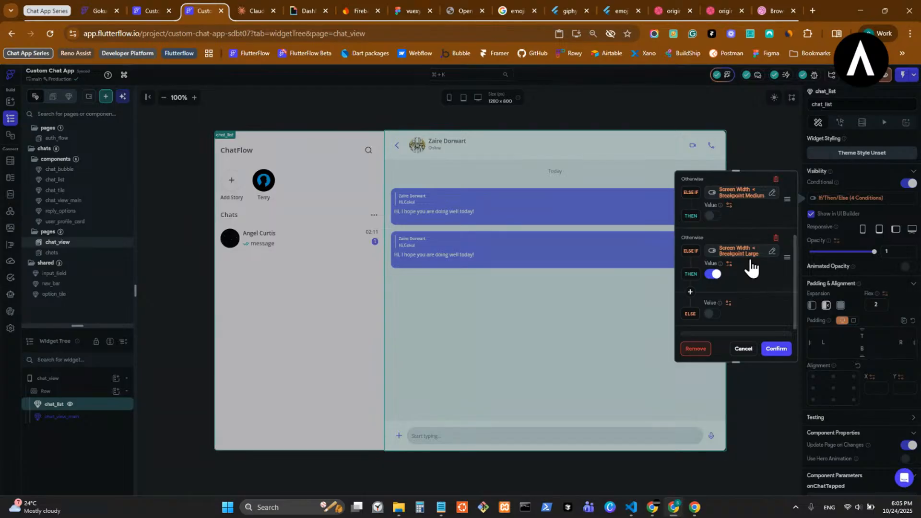
{"action": "left_click", "coordinate": [700, 349]}
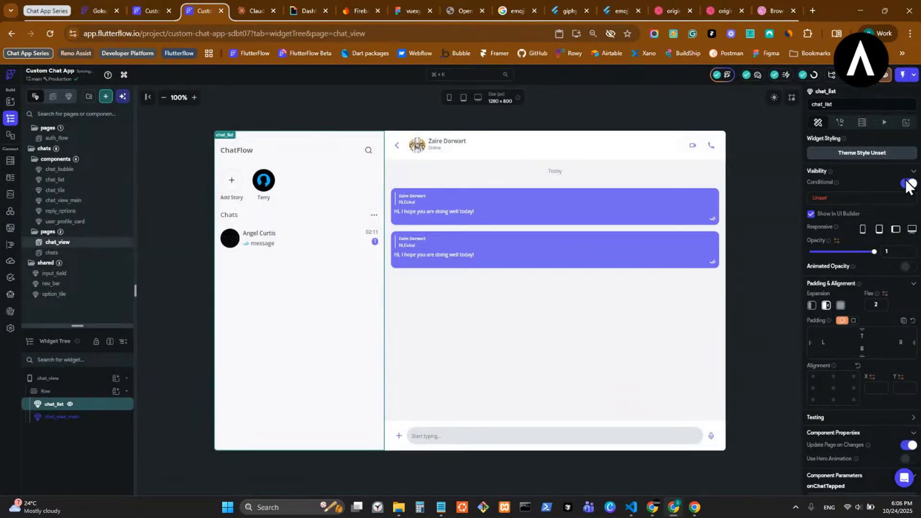
- Add a new app constant named bigScreen under App Values > Constants
{"action": "left_click", "coordinate": [10, 195]}
{"action": "left_click", "coordinate": [73, 138]}
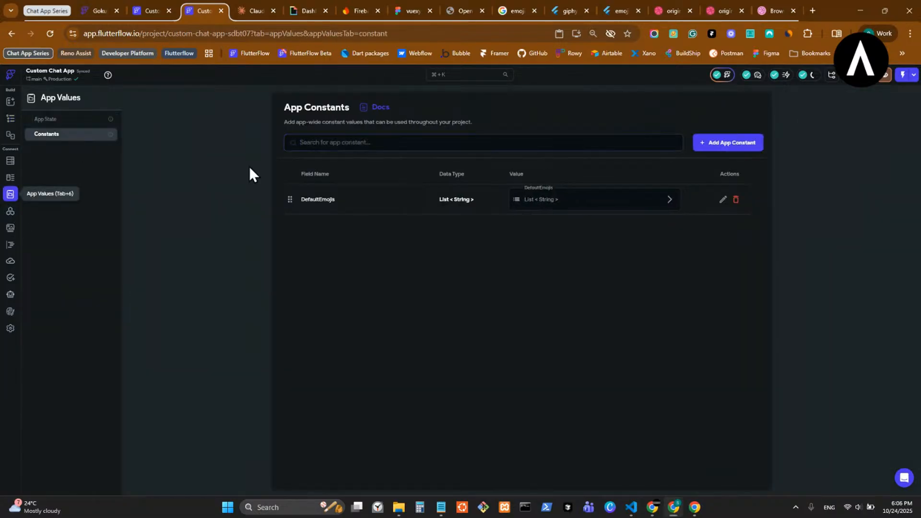
{"action": "left_click", "coordinate": [703, 146]}
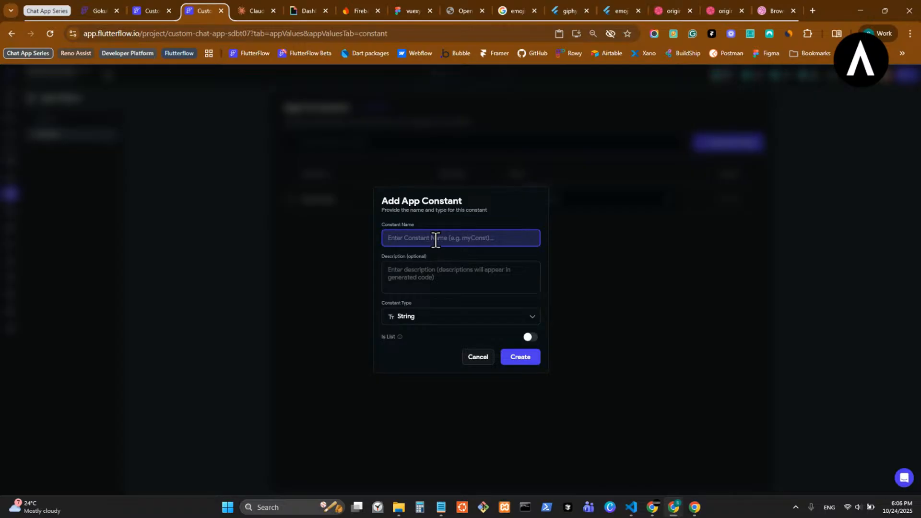
{"action": "type", "text": "big"}
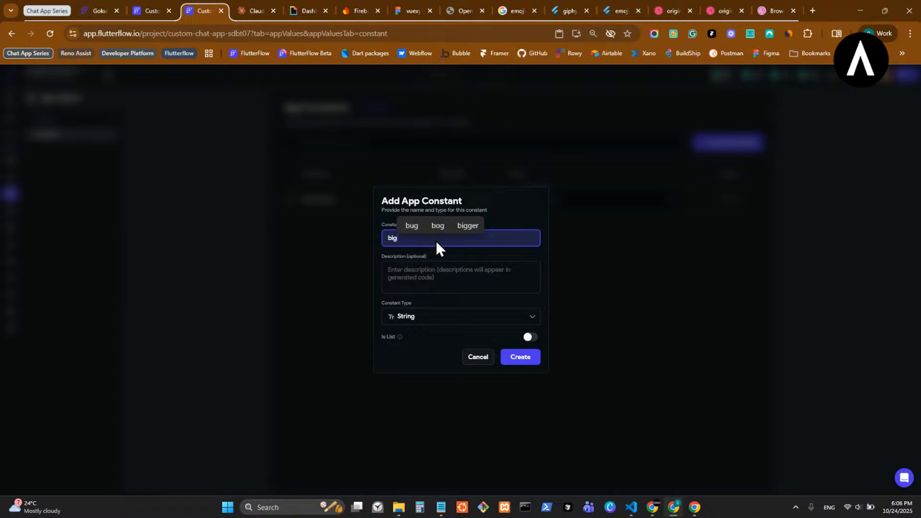
{"action": "type", "text": "Screen"}
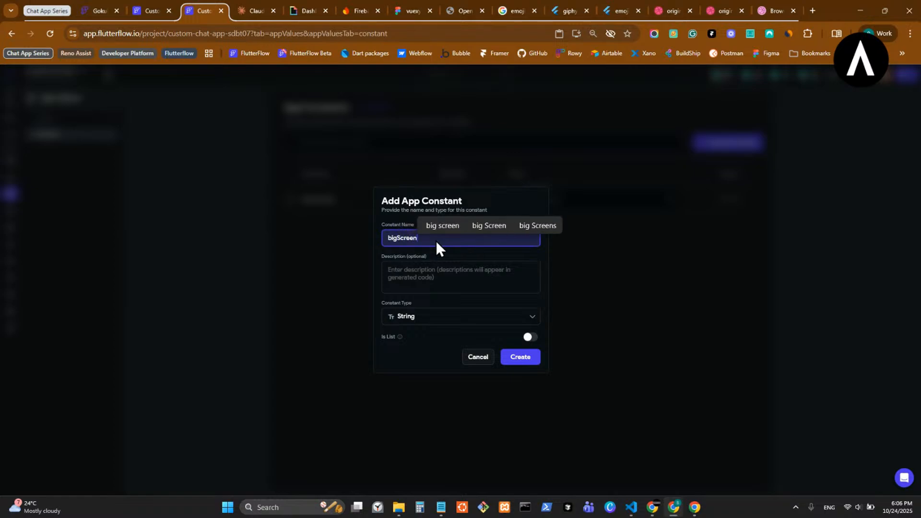
- Check another project's app values, return to the constant form, and open a new Chrome window
{"action": "left_click", "coordinate": [150, 3]}
{"action": "left_click", "coordinate": [11, 194]}
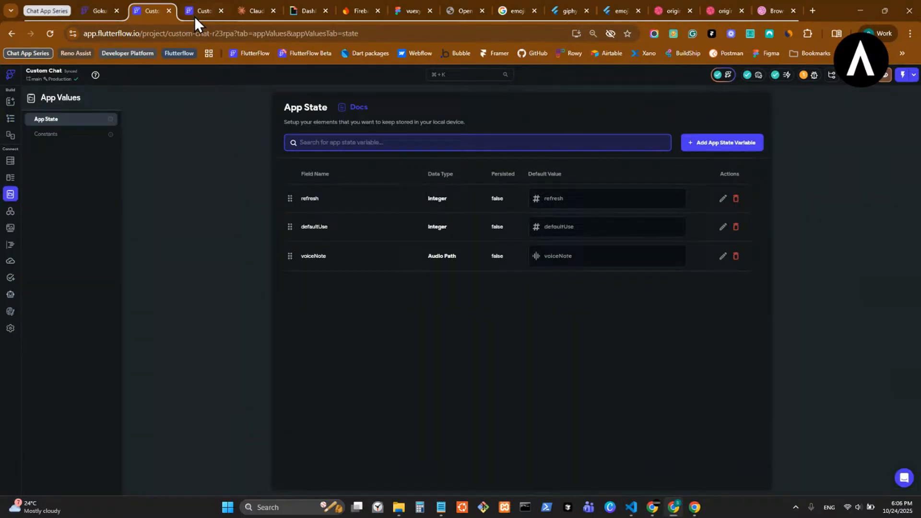
{"action": "left_click", "coordinate": [196, 12]}
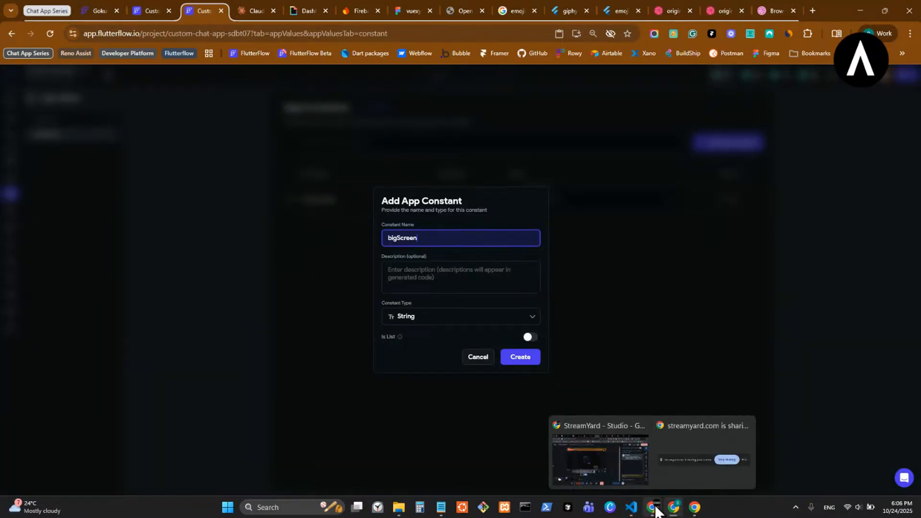
{"action": "left_click", "coordinate": [674, 507]}
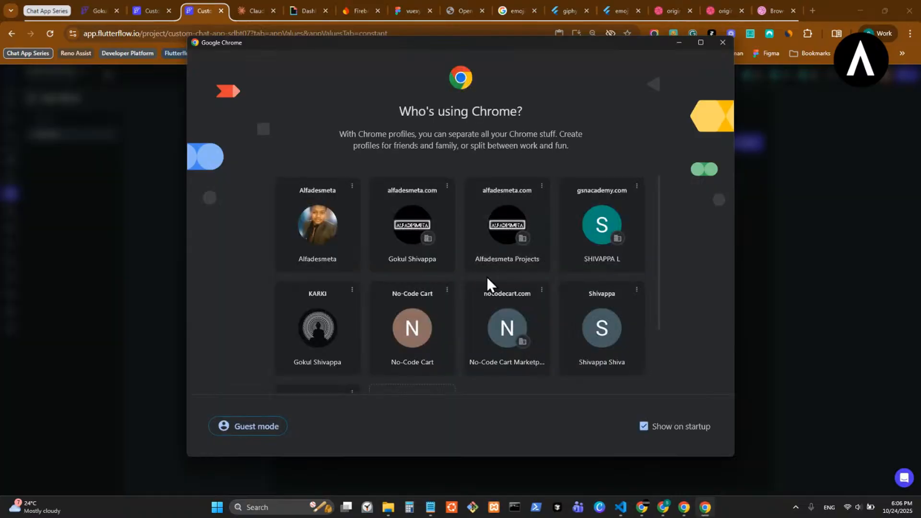
{"action": "left_click", "coordinate": [319, 342]}
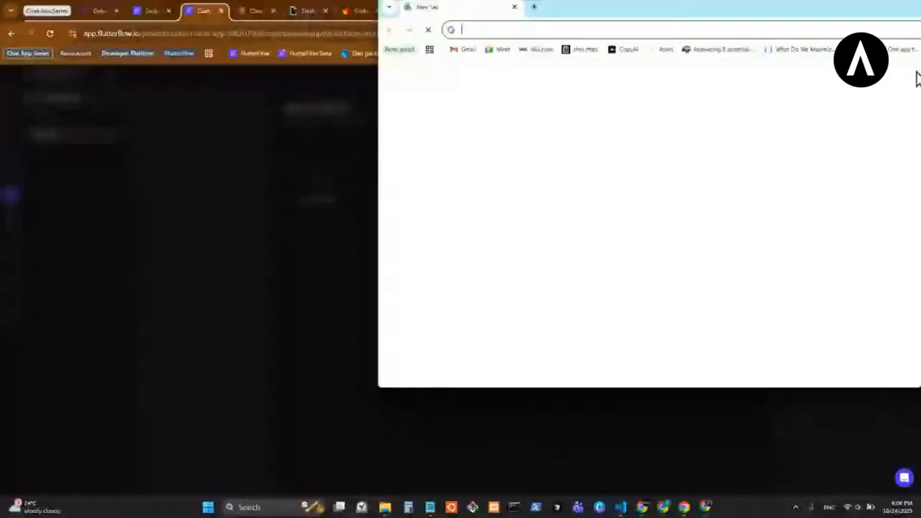